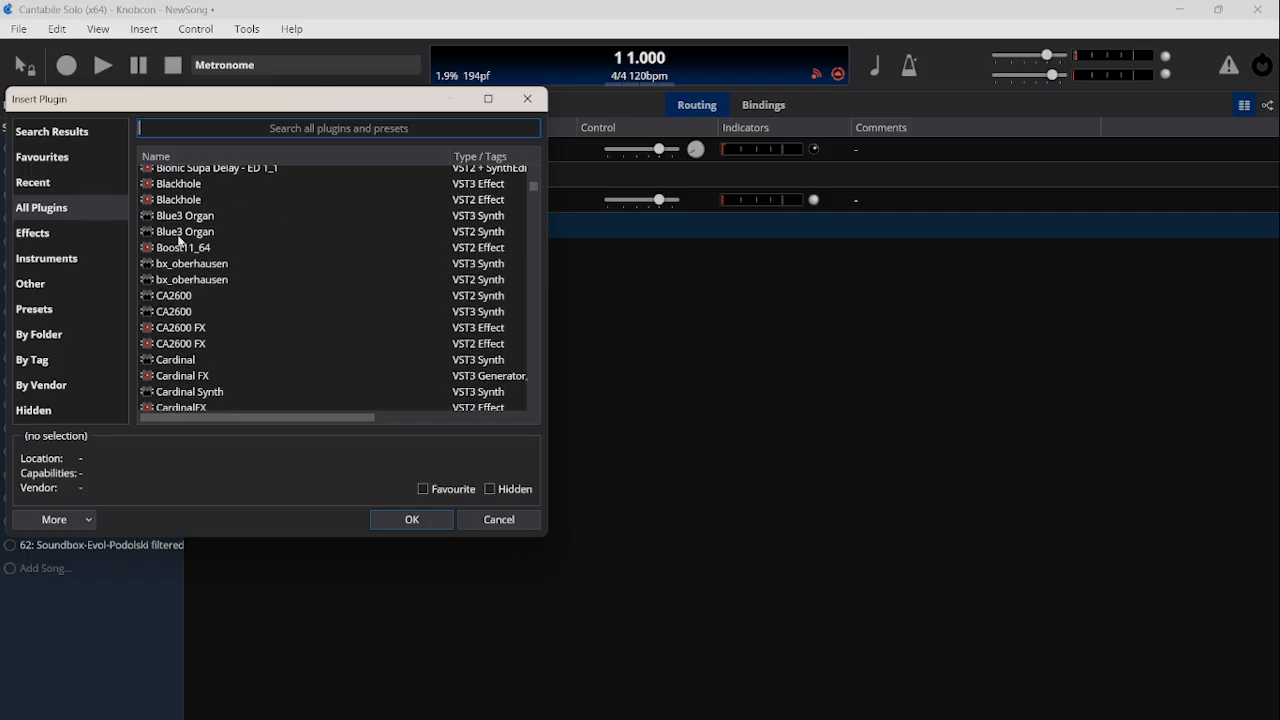
Insert the EVOL synth plugin into the song.
scroll(180, 240, down, 15)
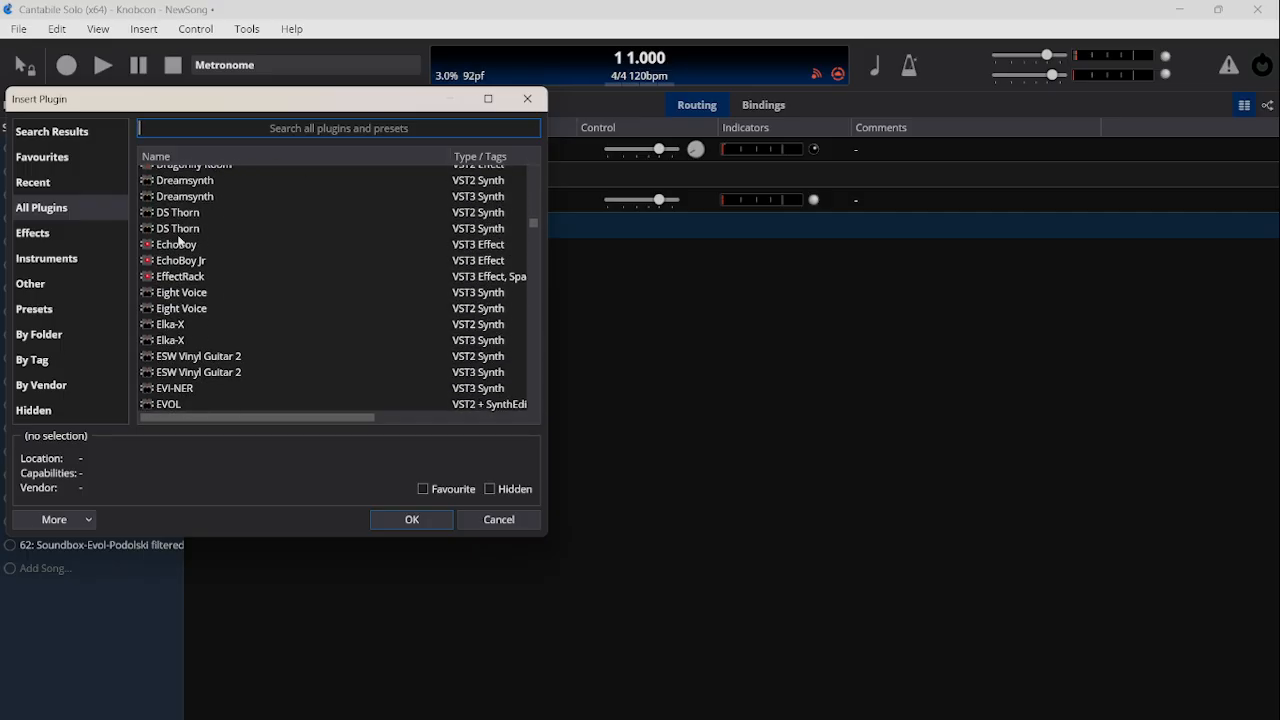
click(181, 406)
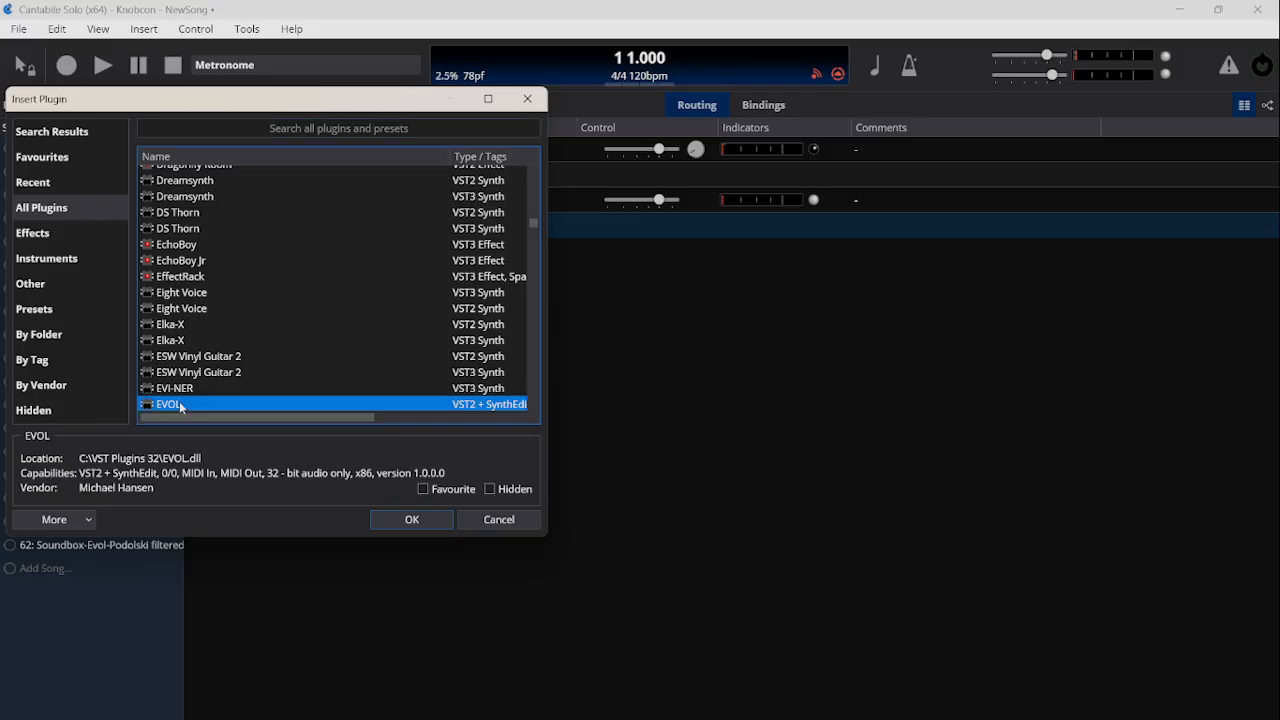
click(399, 522)
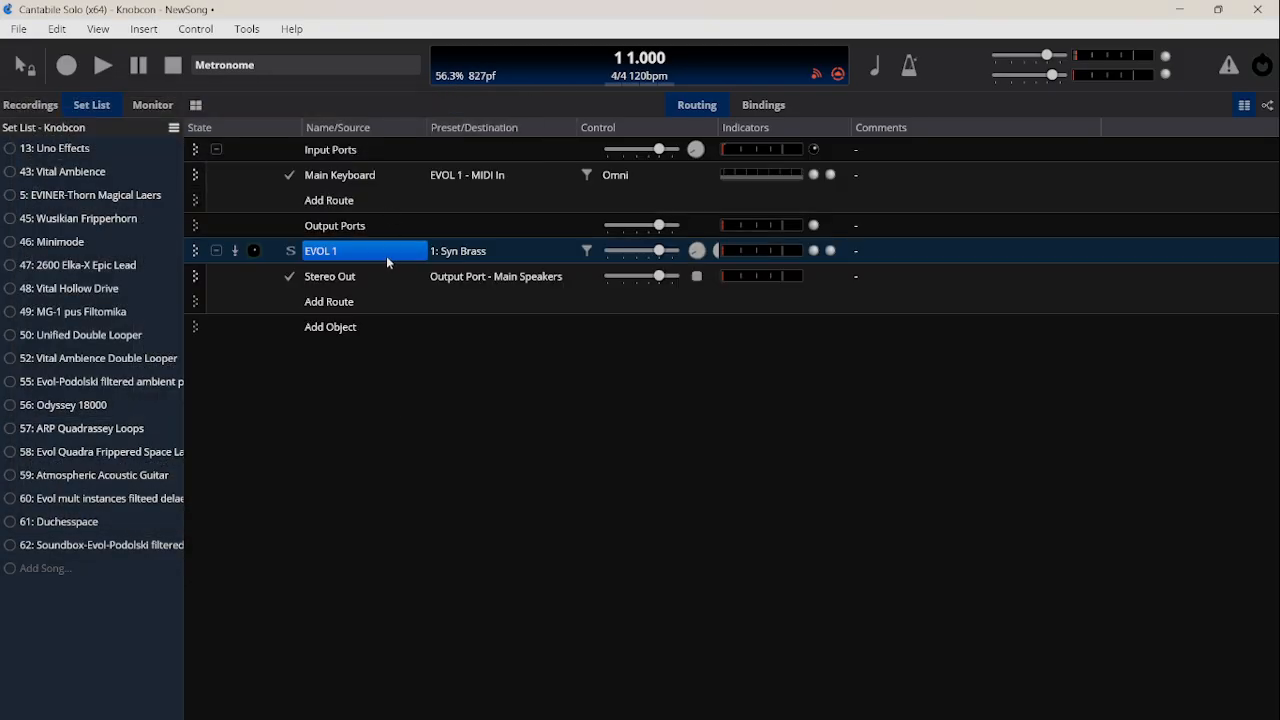
Load the Soft Lead preset on EVOL 1 and open its editor, placed clear of the input routes.
click(460, 252)
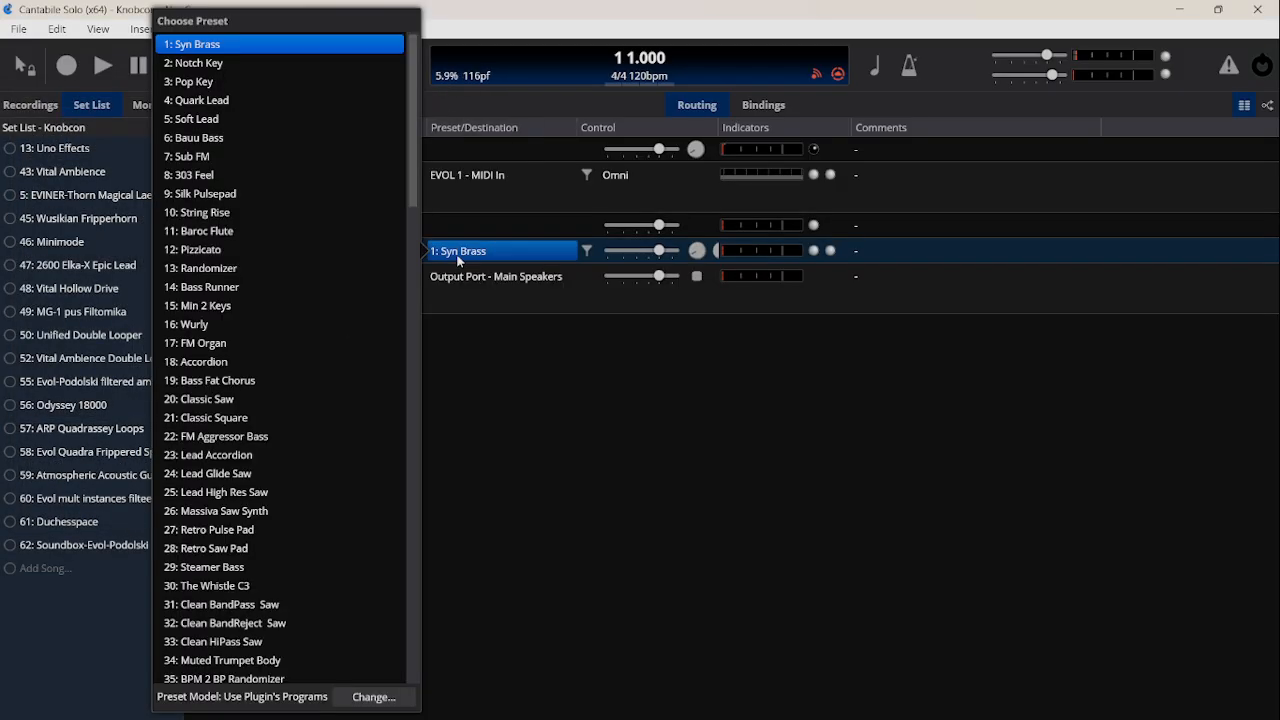
click(209, 122)
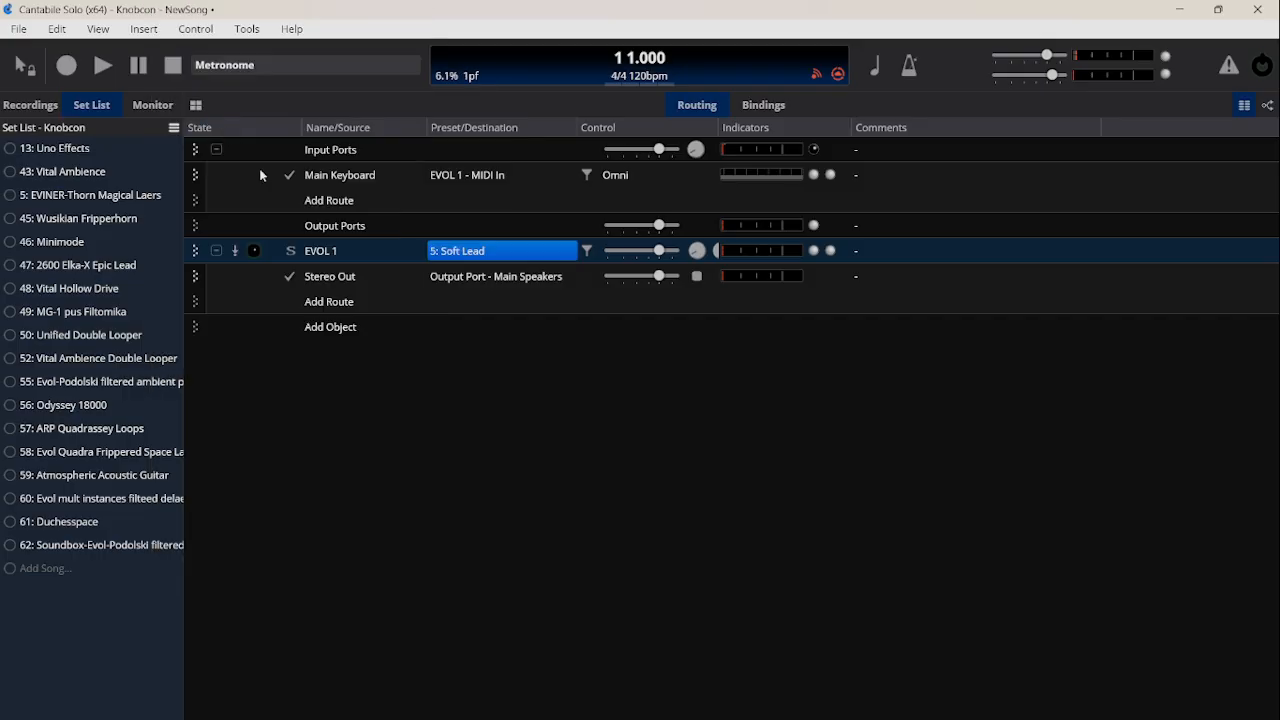
click(329, 255)
double_click(327, 252)
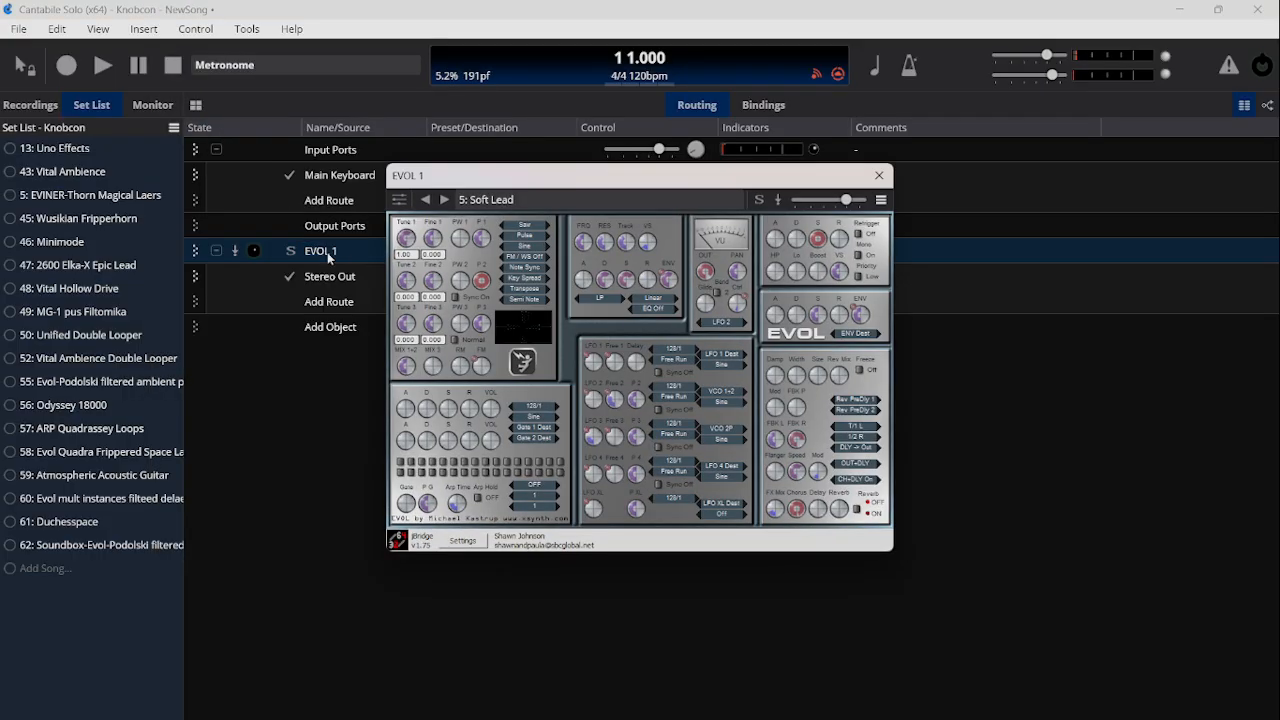
drag(651, 187, 744, 292)
Change the source of the MIDI route feeding EVOL 1 to UMC in.
click(381, 177)
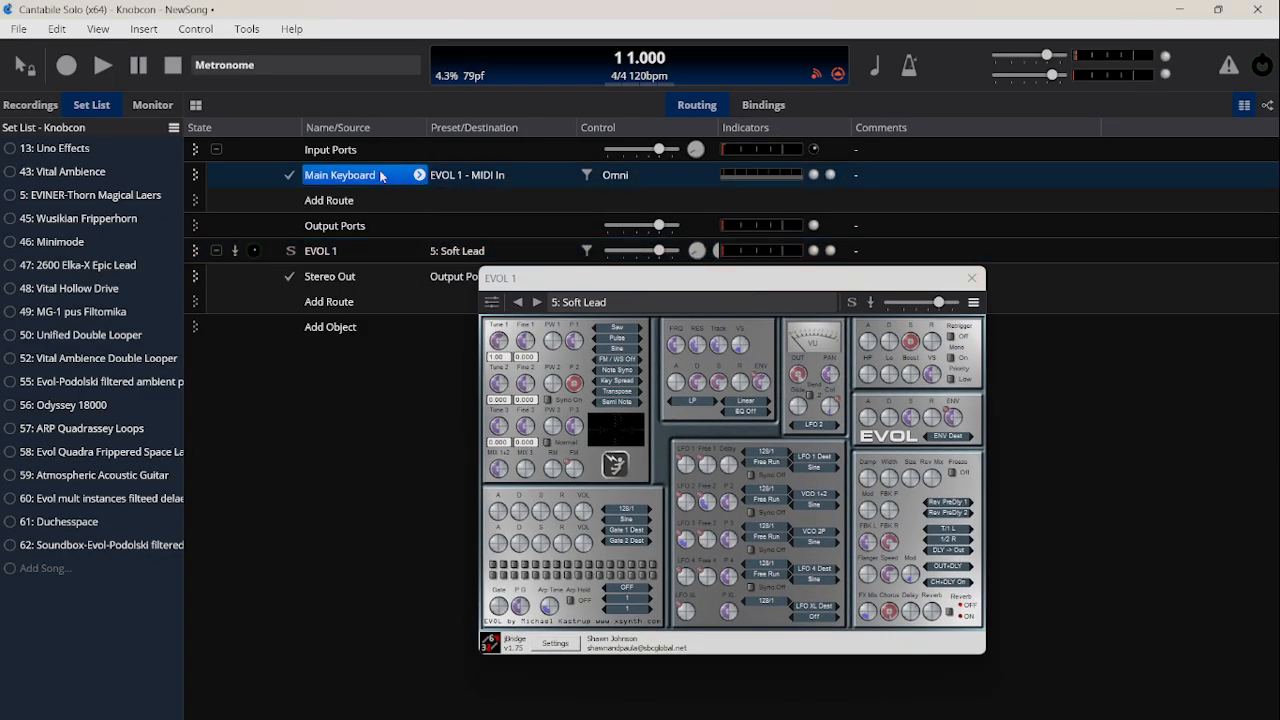
click(420, 176)
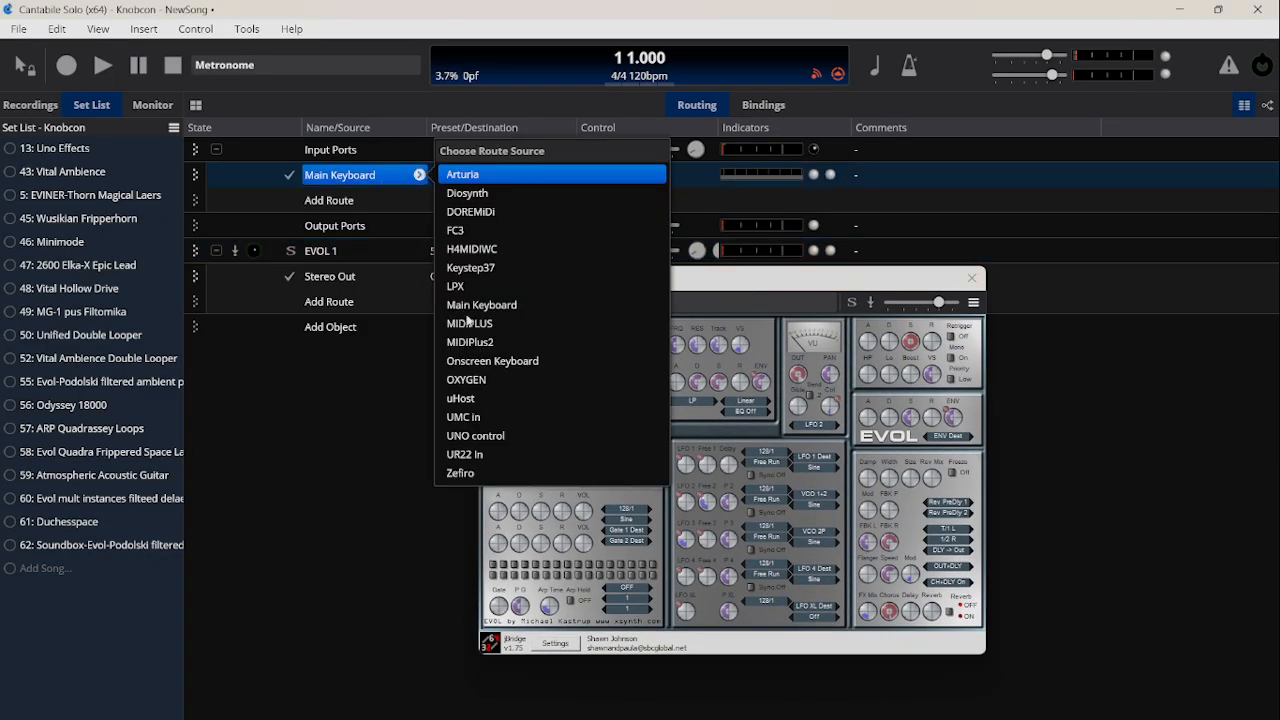
click(476, 418)
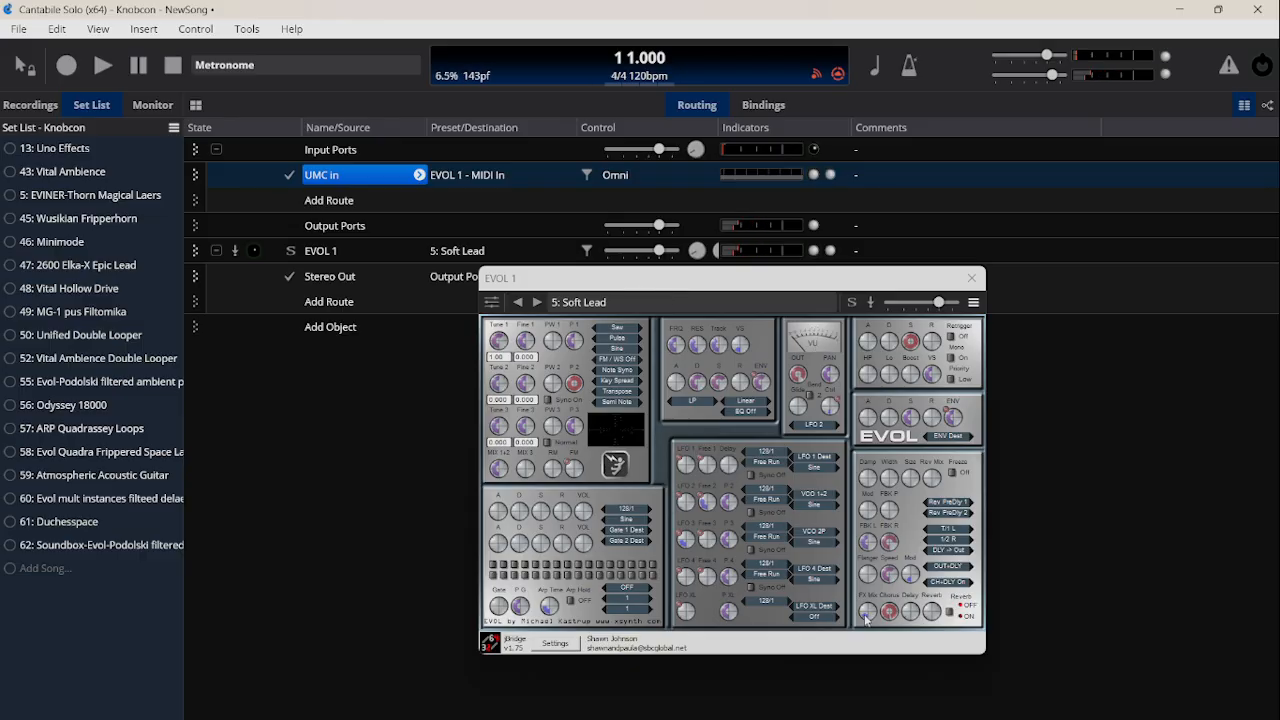
Turn EVOL's FX Mix fully down and close its editor.
drag(865, 614, 866, 650)
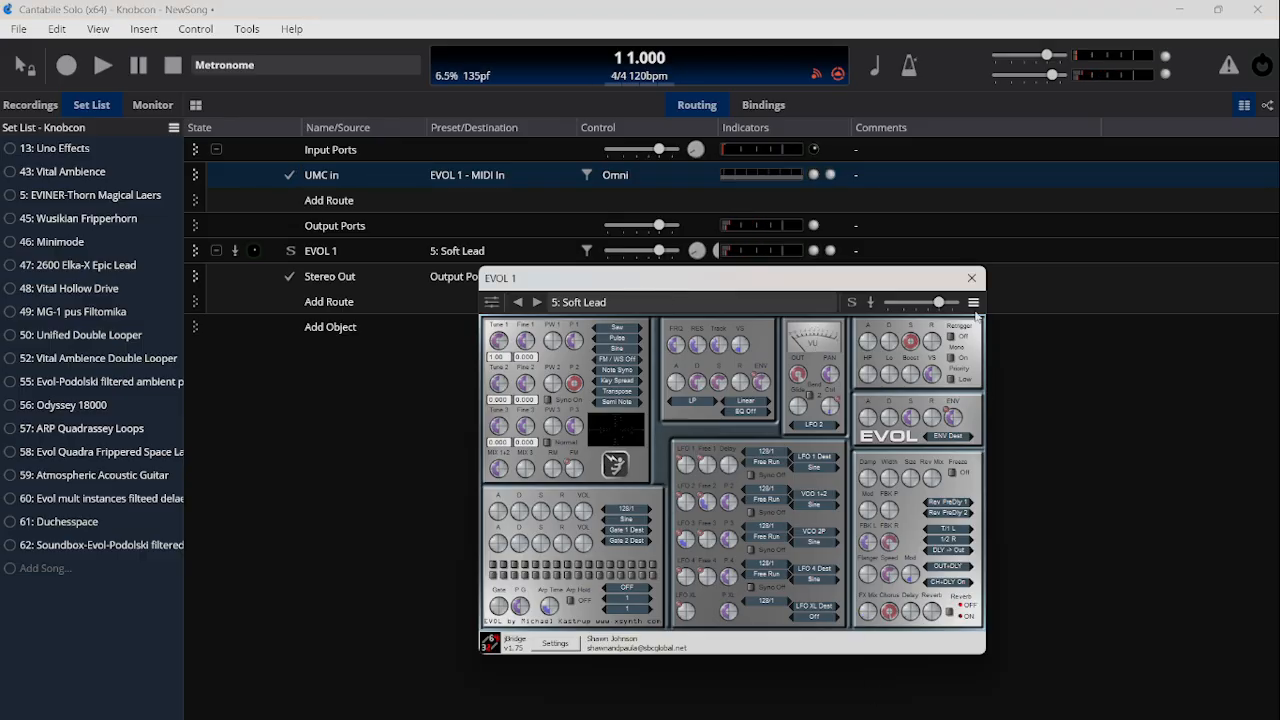
click(971, 278)
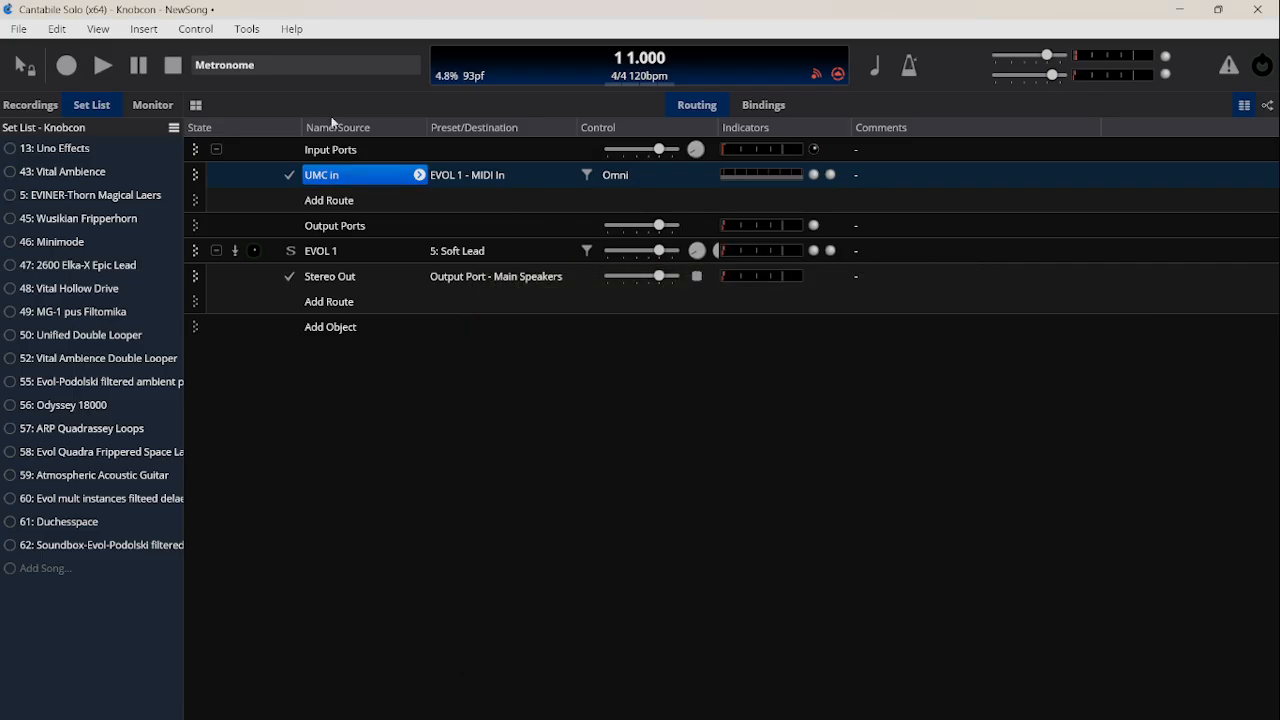
Insert the VST3 version of the Voltage Modular FX effect plugin into the song.
click(145, 38)
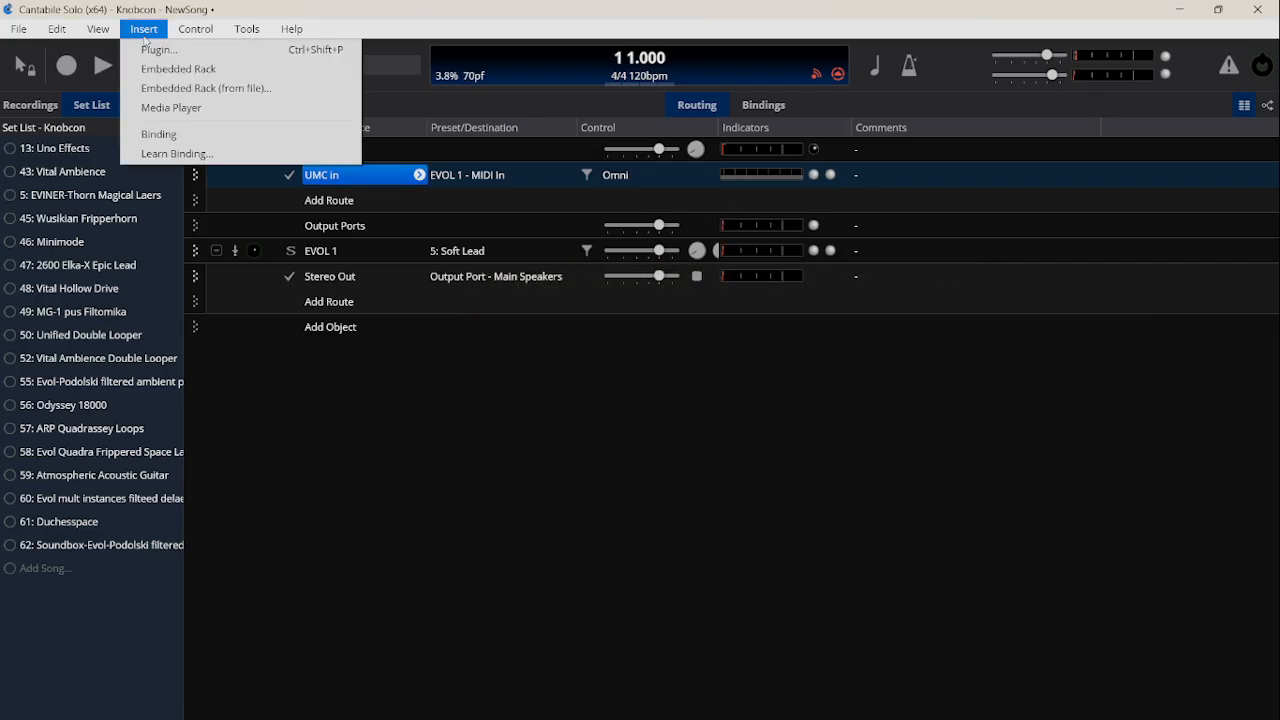
click(152, 50)
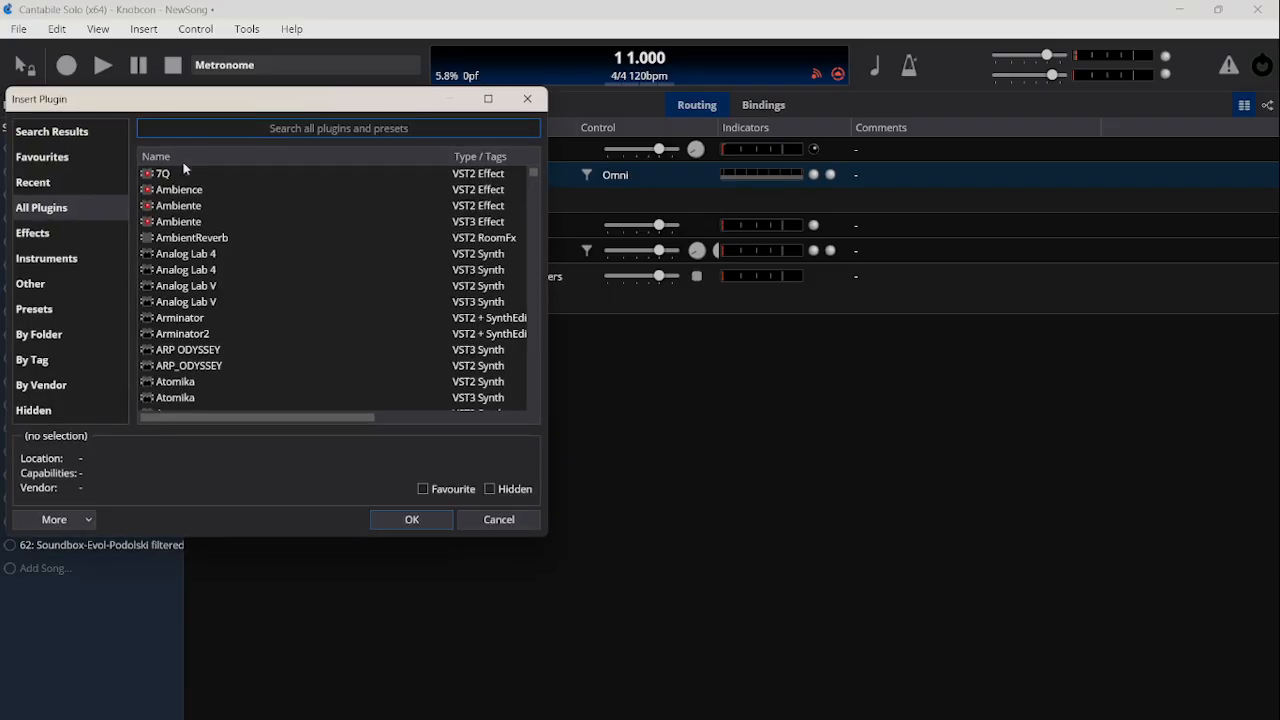
scroll(185, 271, down, 15)
scroll(185, 271, down, 20)
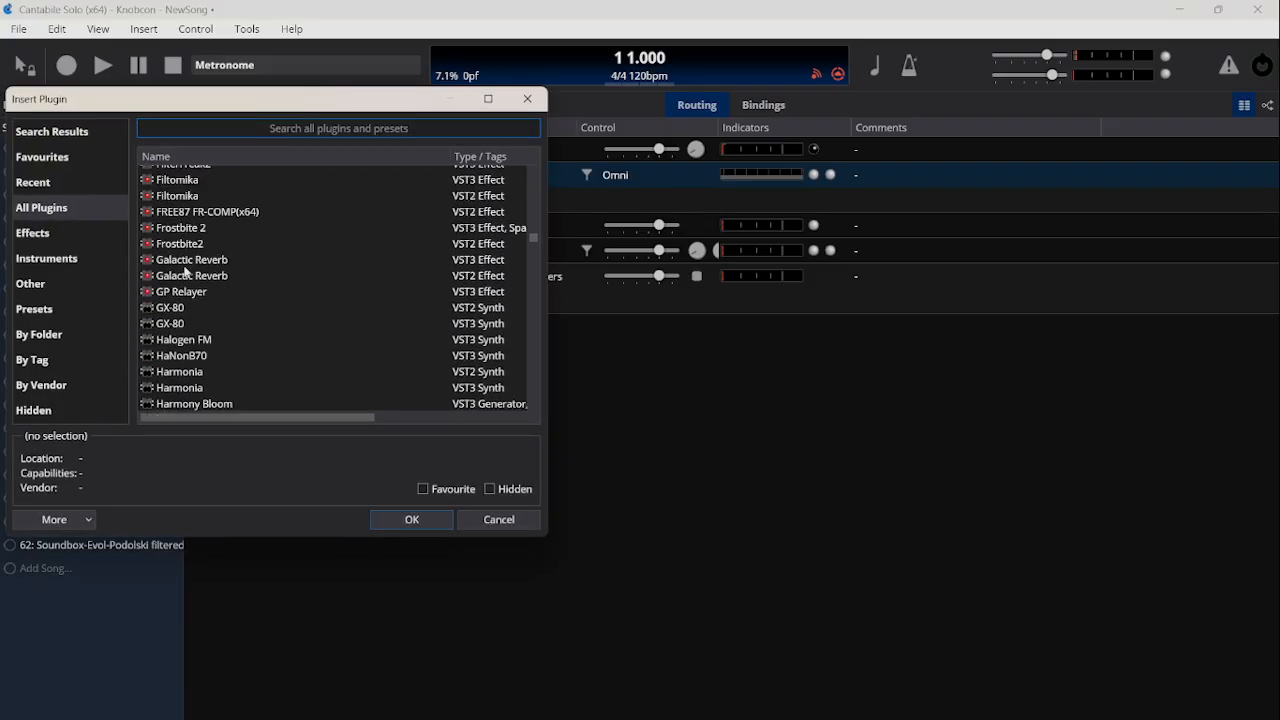
scroll(185, 271, down, 20)
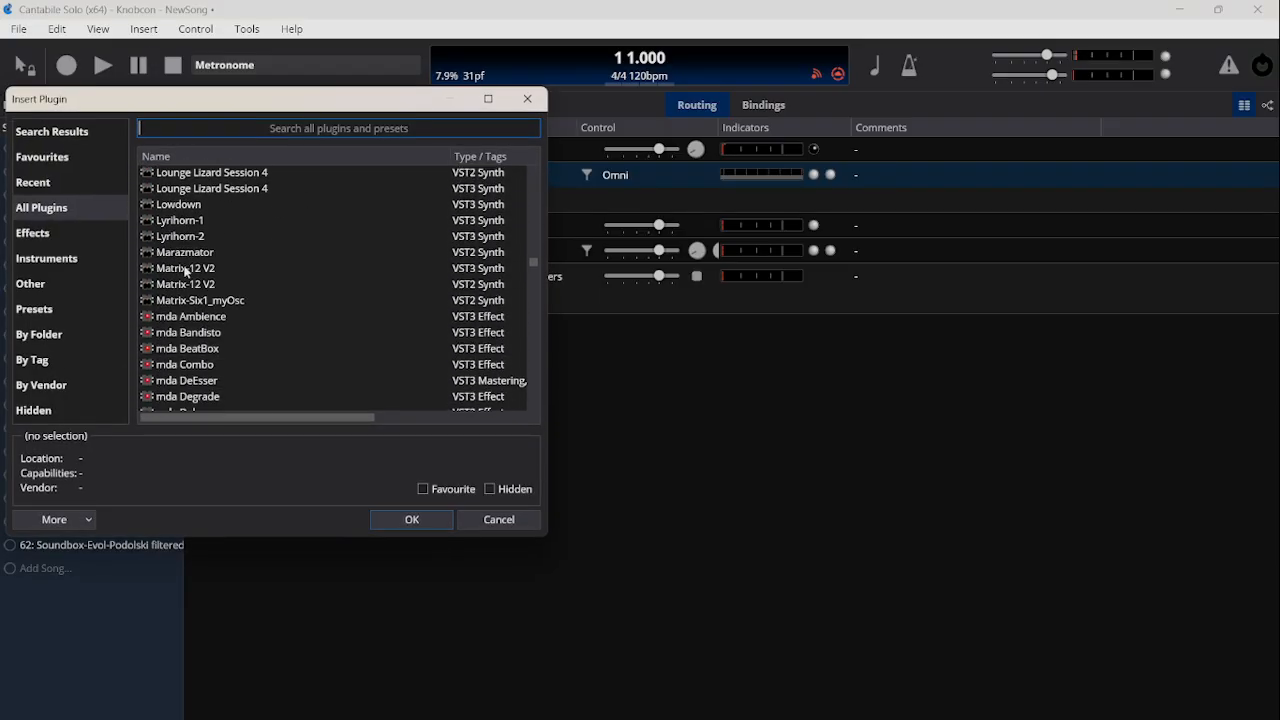
scroll(185, 271, down, 20)
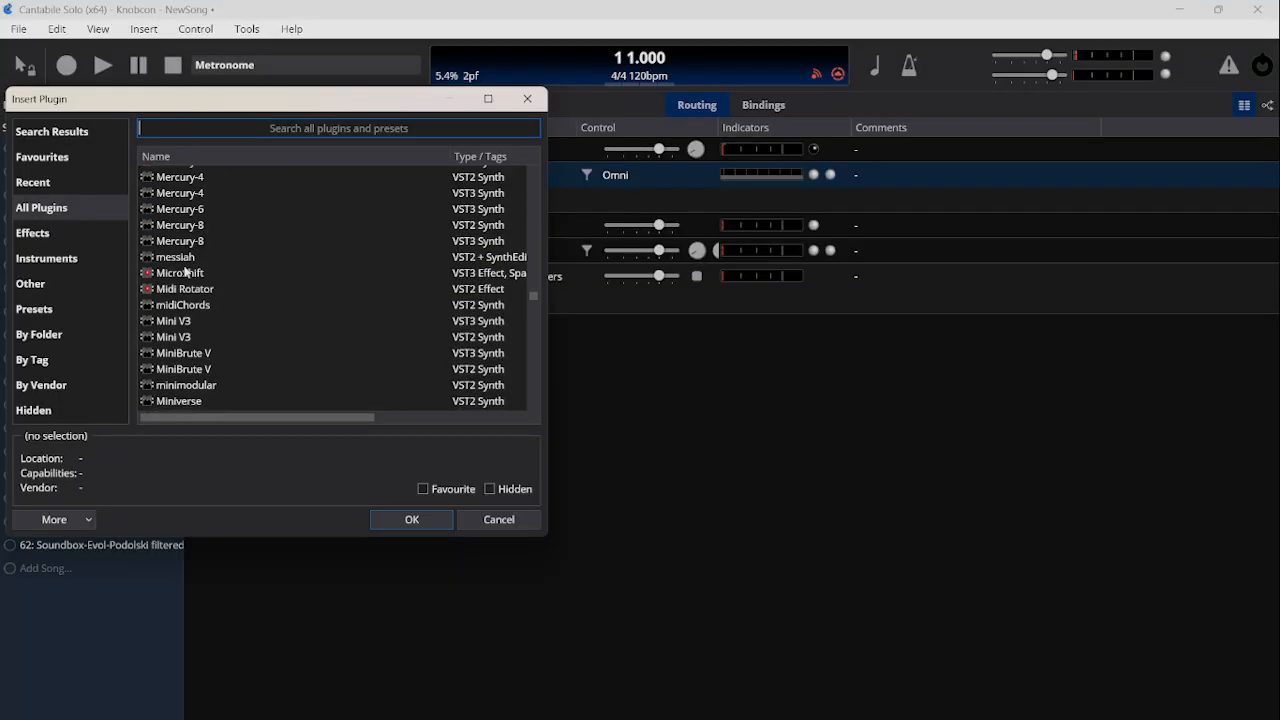
scroll(185, 271, down, 20)
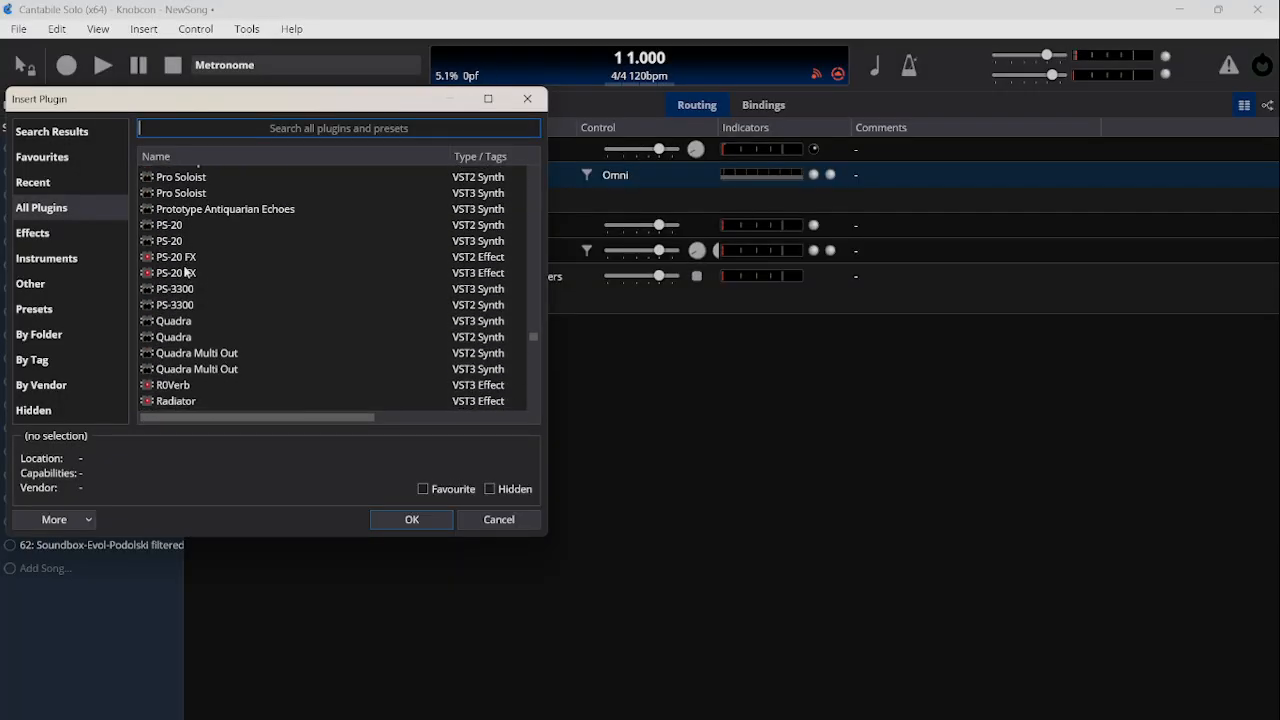
scroll(185, 271, down, 15)
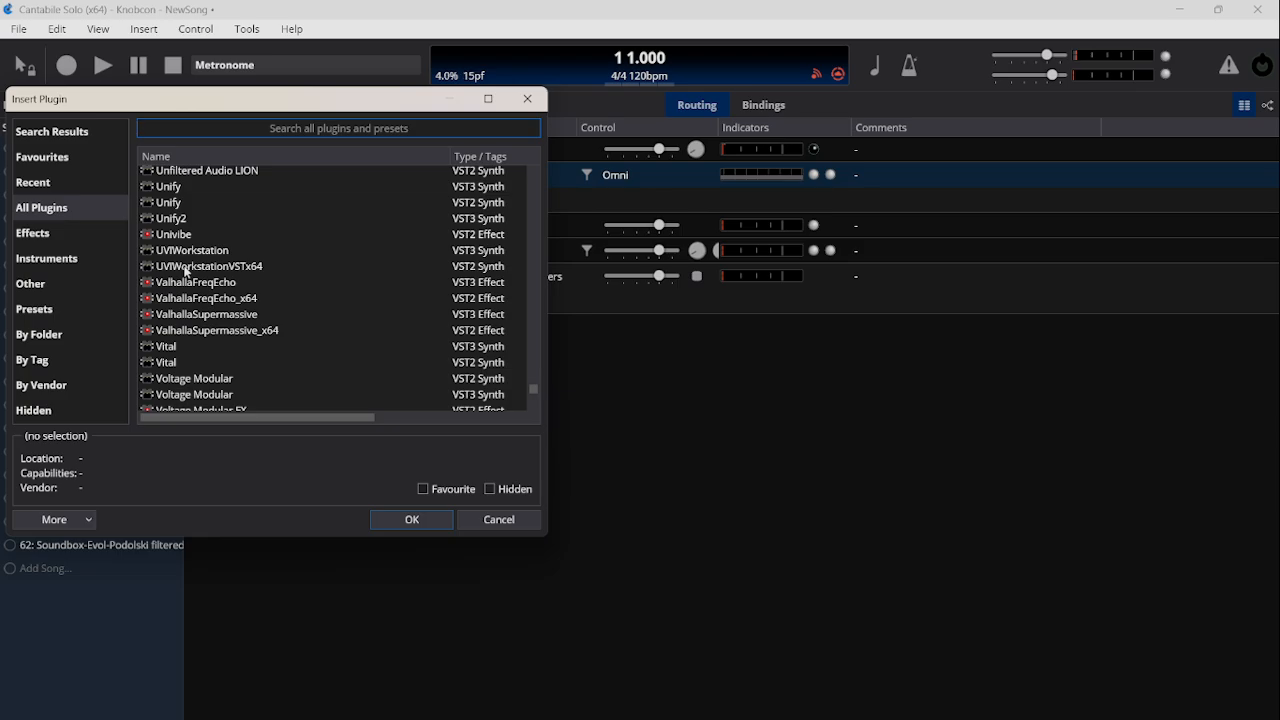
scroll(186, 272, down, 5)
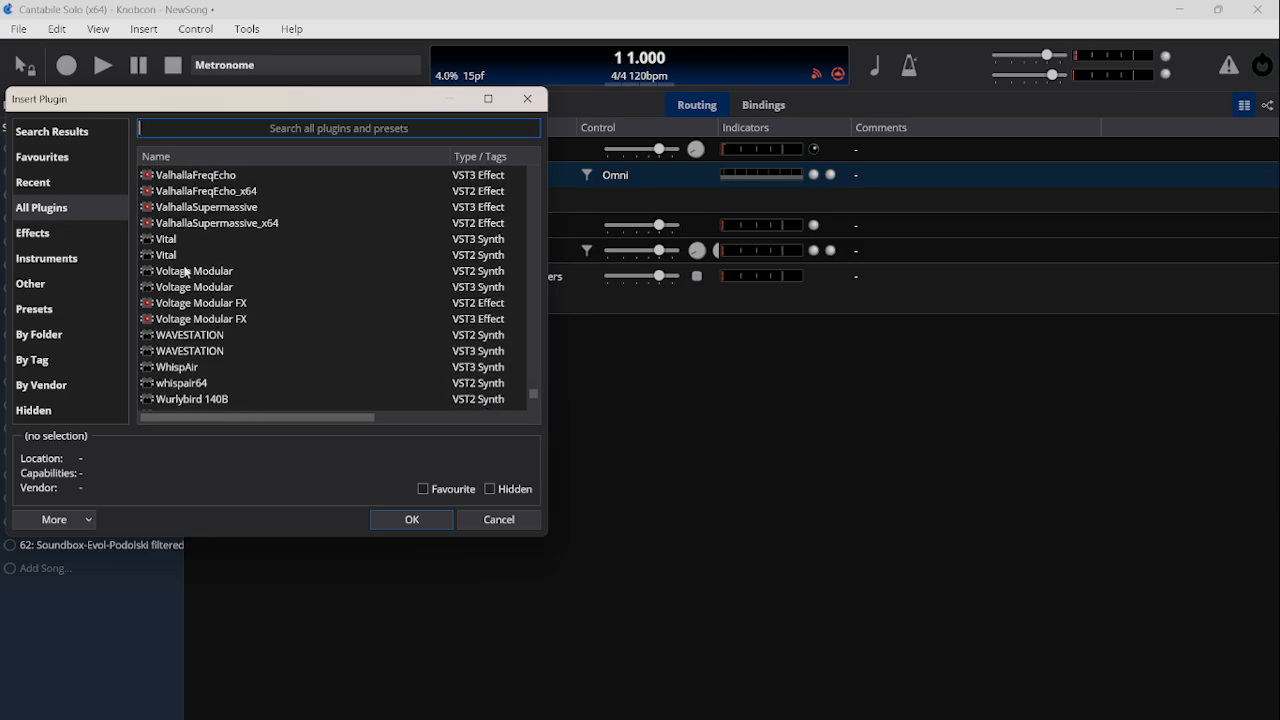
click(193, 319)
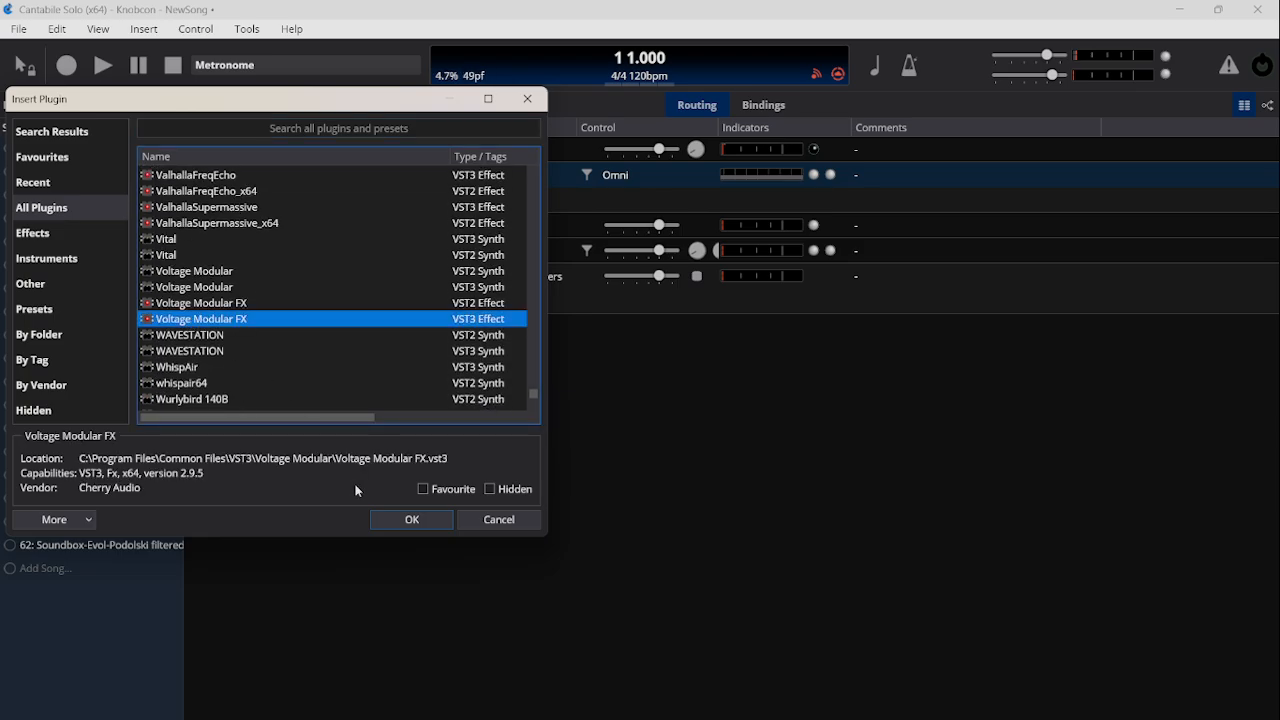
click(410, 521)
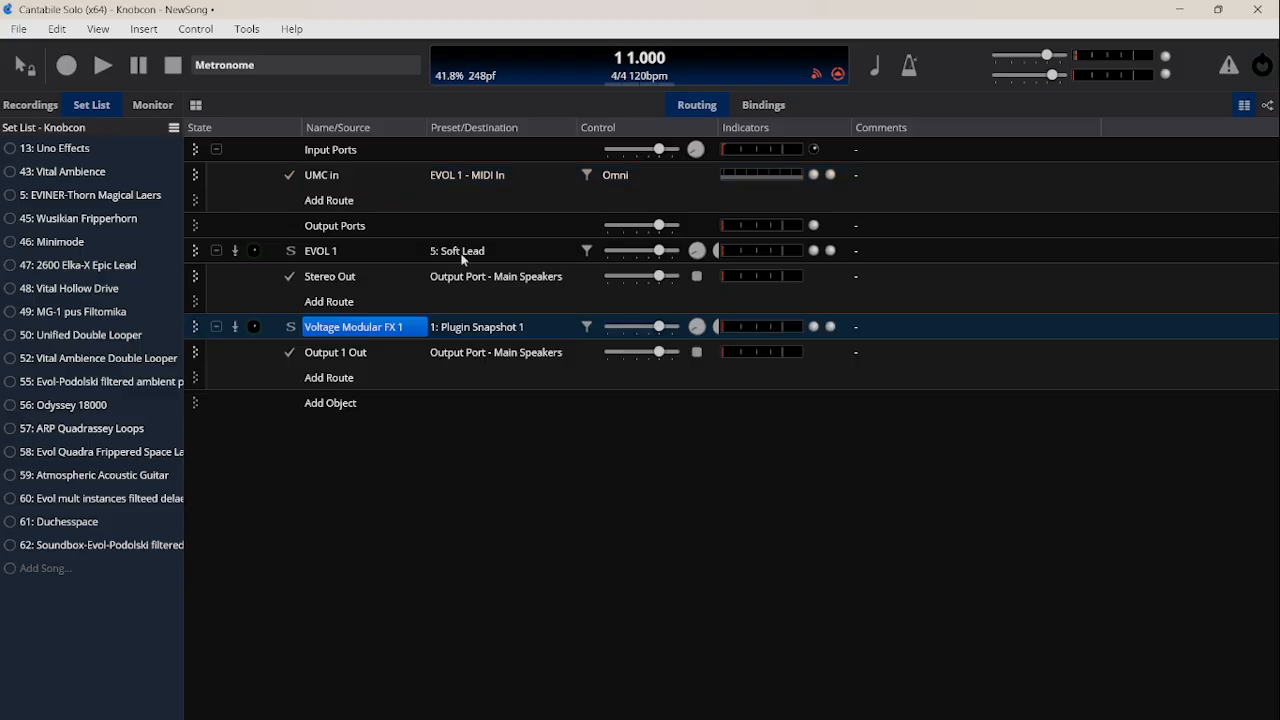
Add an input route from UMC in to Voltage Modular FX 1 - MIDI In.
click(376, 201)
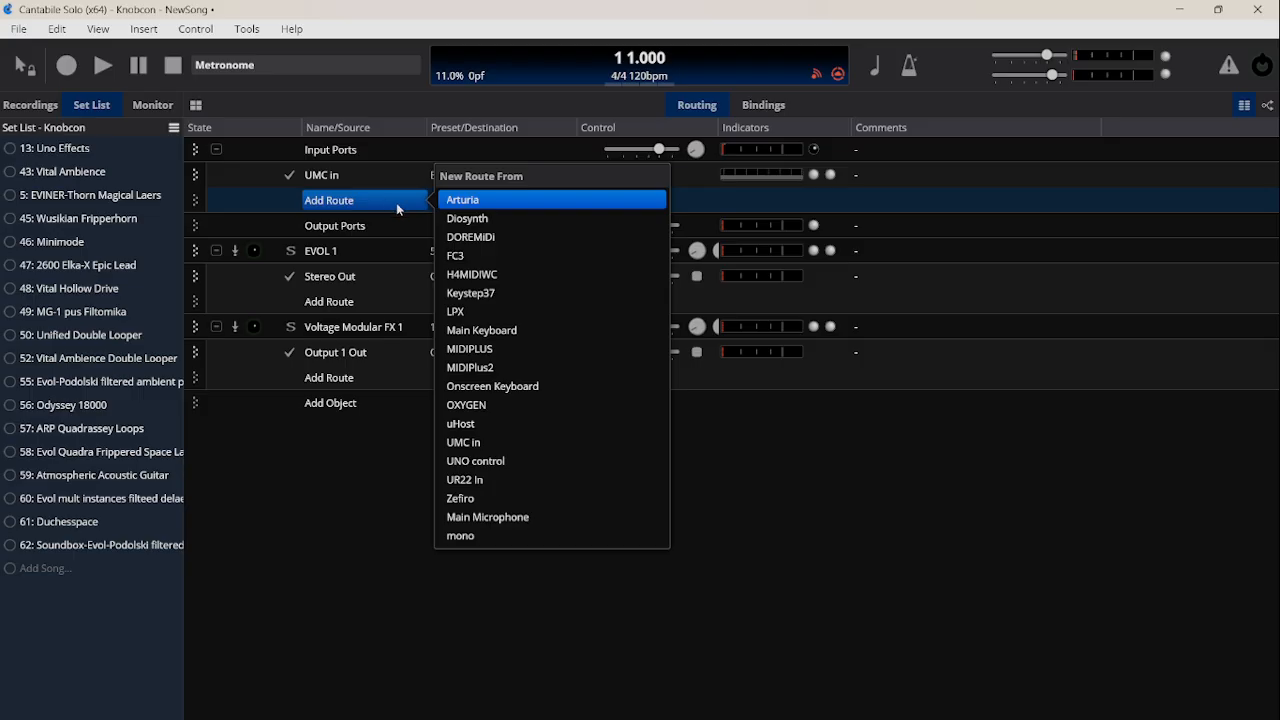
click(492, 443)
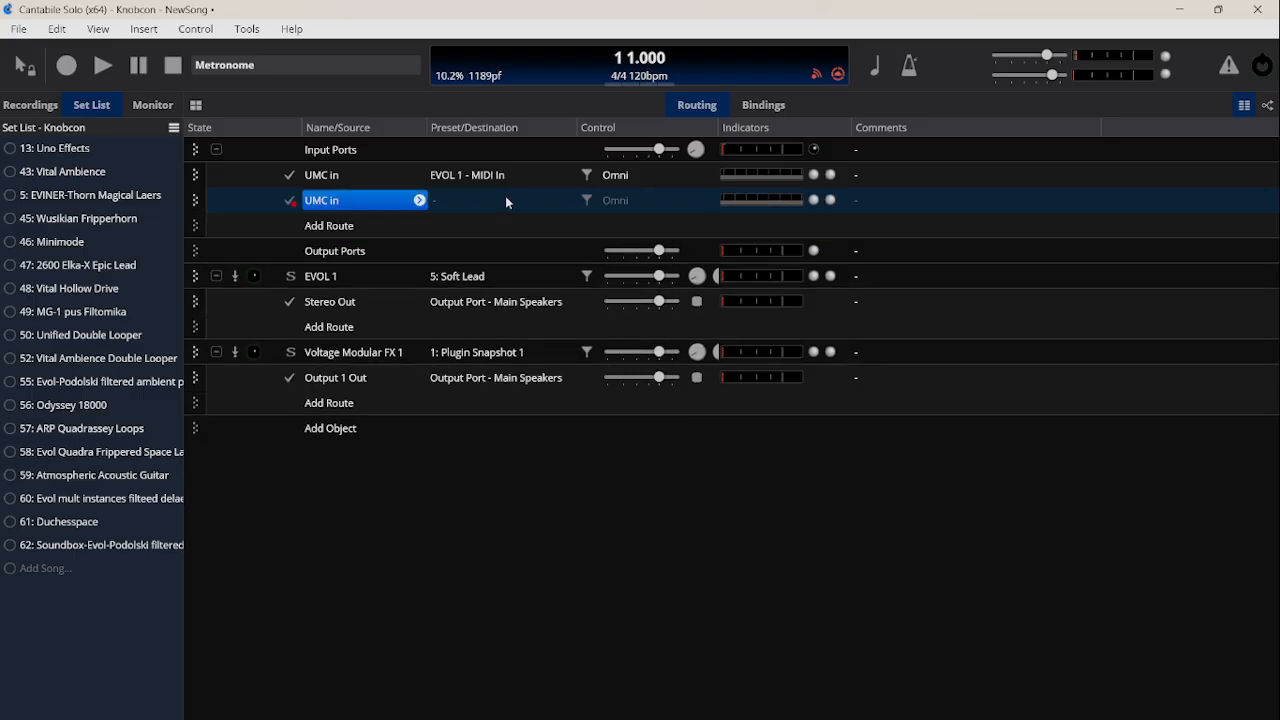
click(505, 199)
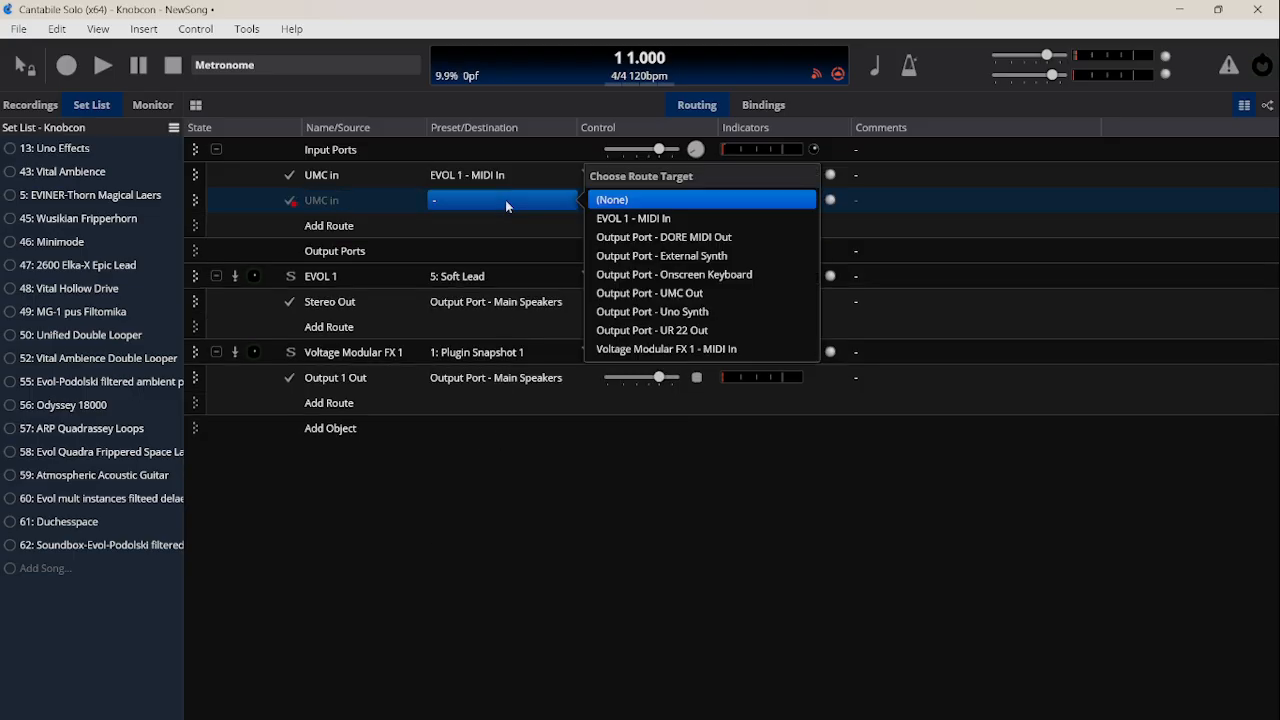
click(646, 350)
Add the Cherry Audio Filter module to the Voltage Modular FX 1 rack and hide the module library.
double_click(371, 351)
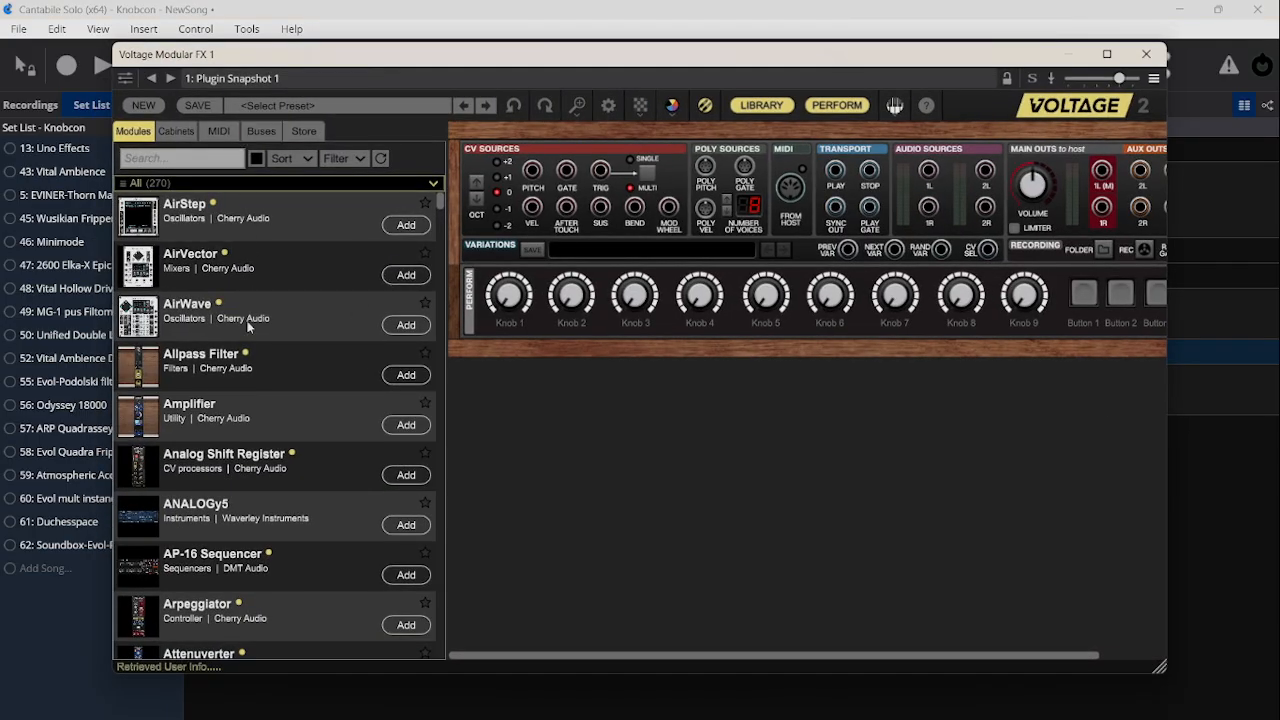
scroll(249, 328, down, 10)
scroll(246, 322, down, 10)
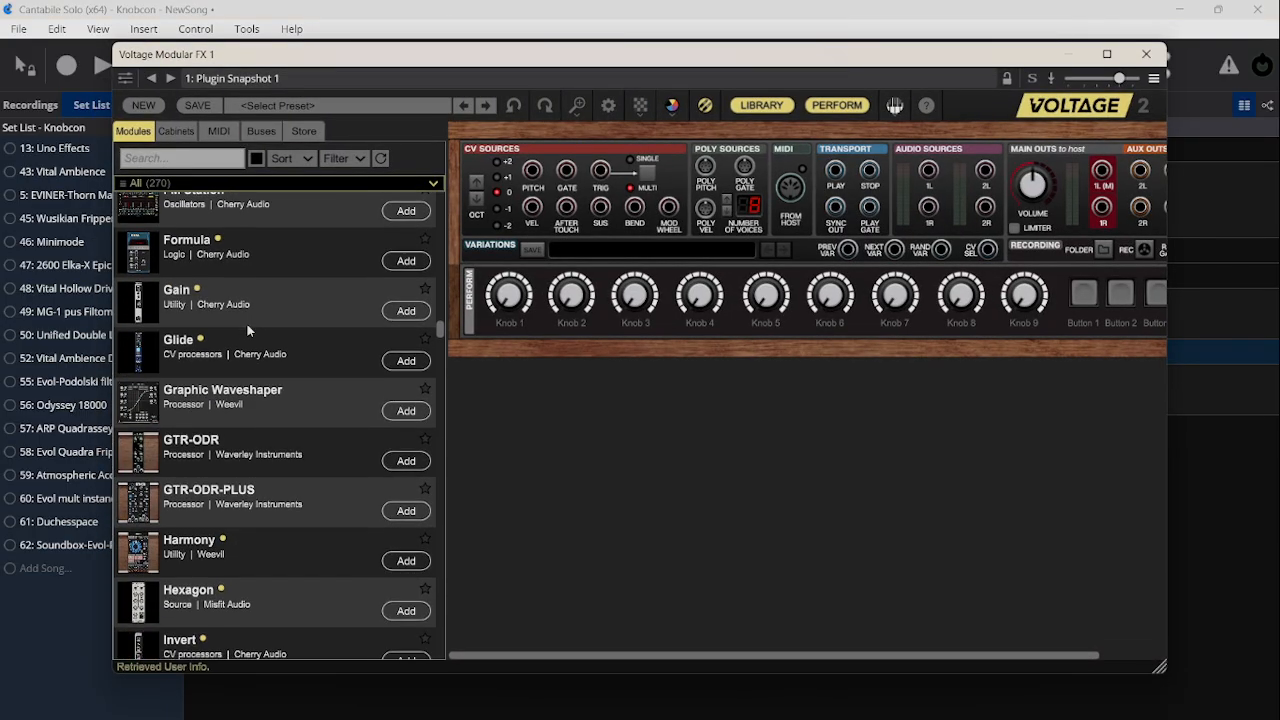
scroll(280, 320, up, 3)
click(394, 308)
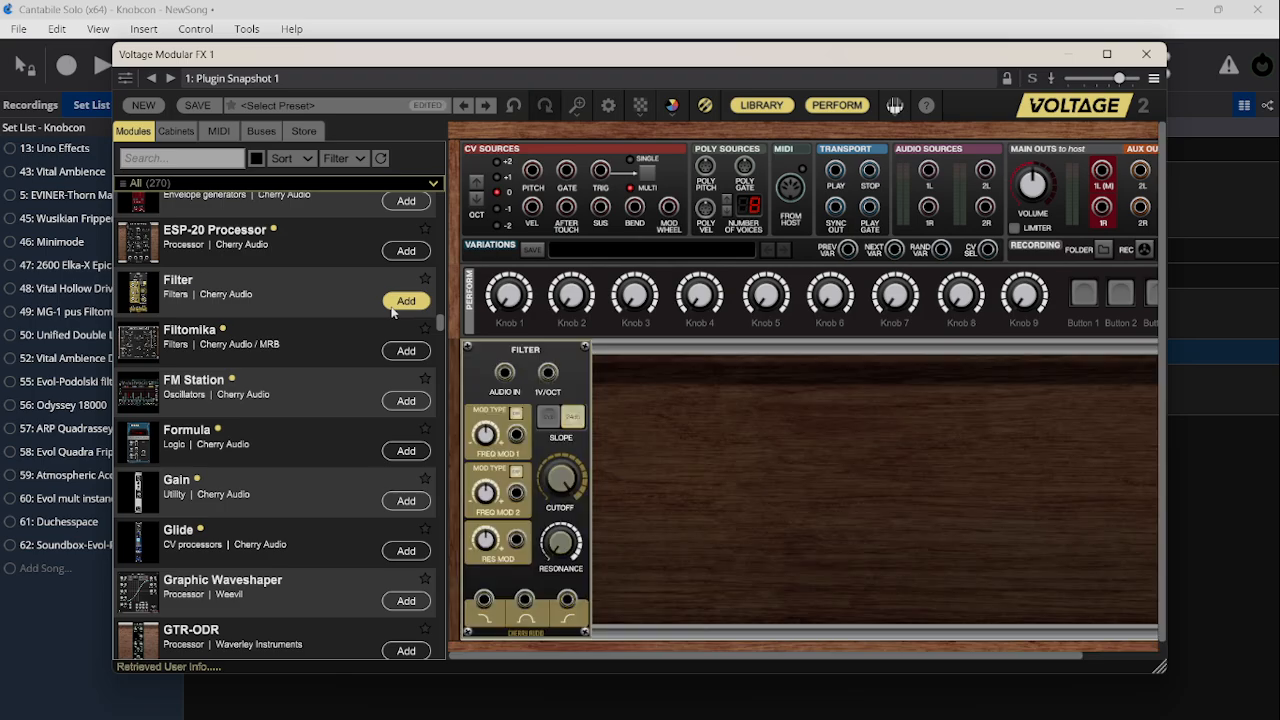
click(757, 108)
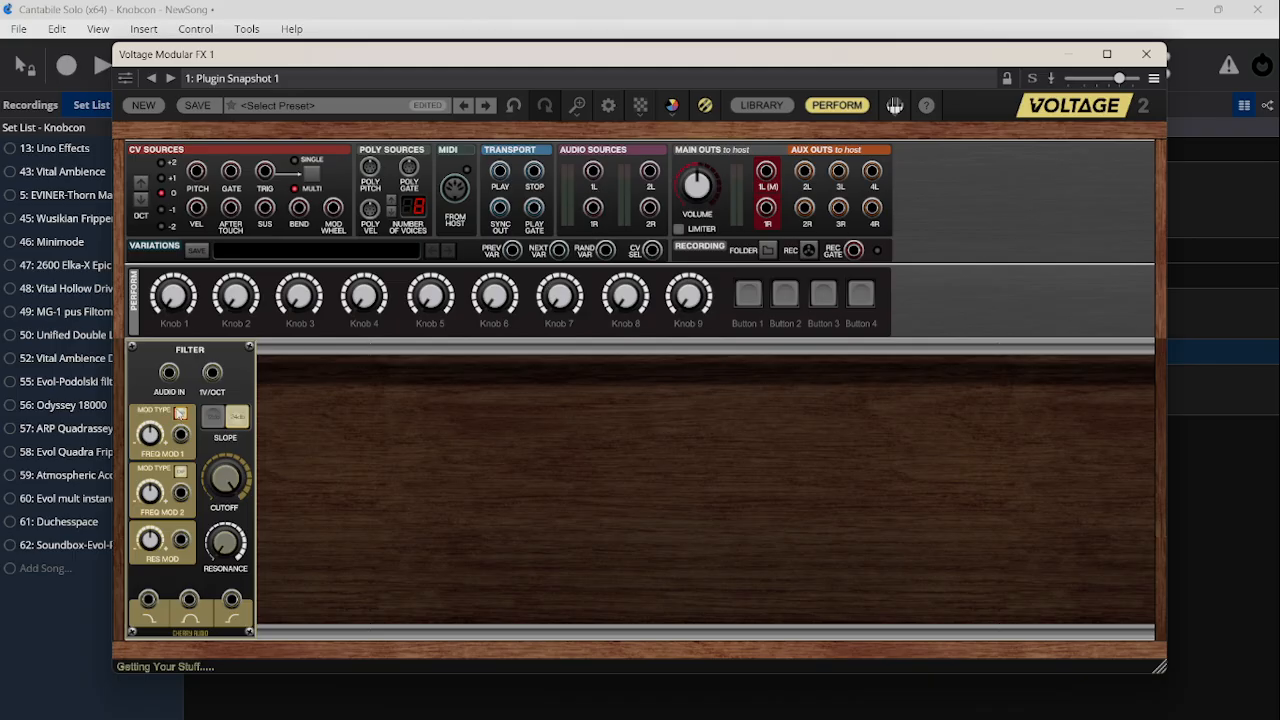
Patch audio source 1L into the Filter's Audio In and its low-pass output to main out 1L (M), with resonance fully down.
drag(171, 374, 594, 176)
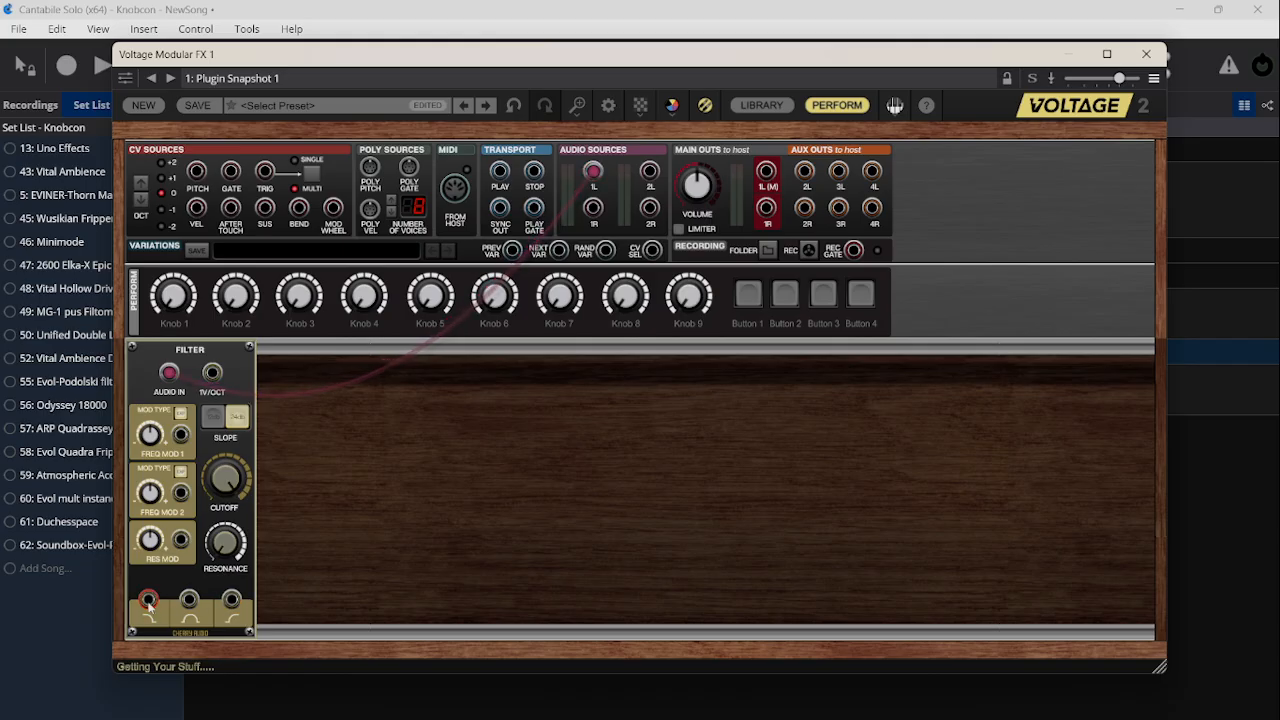
drag(148, 599, 766, 175)
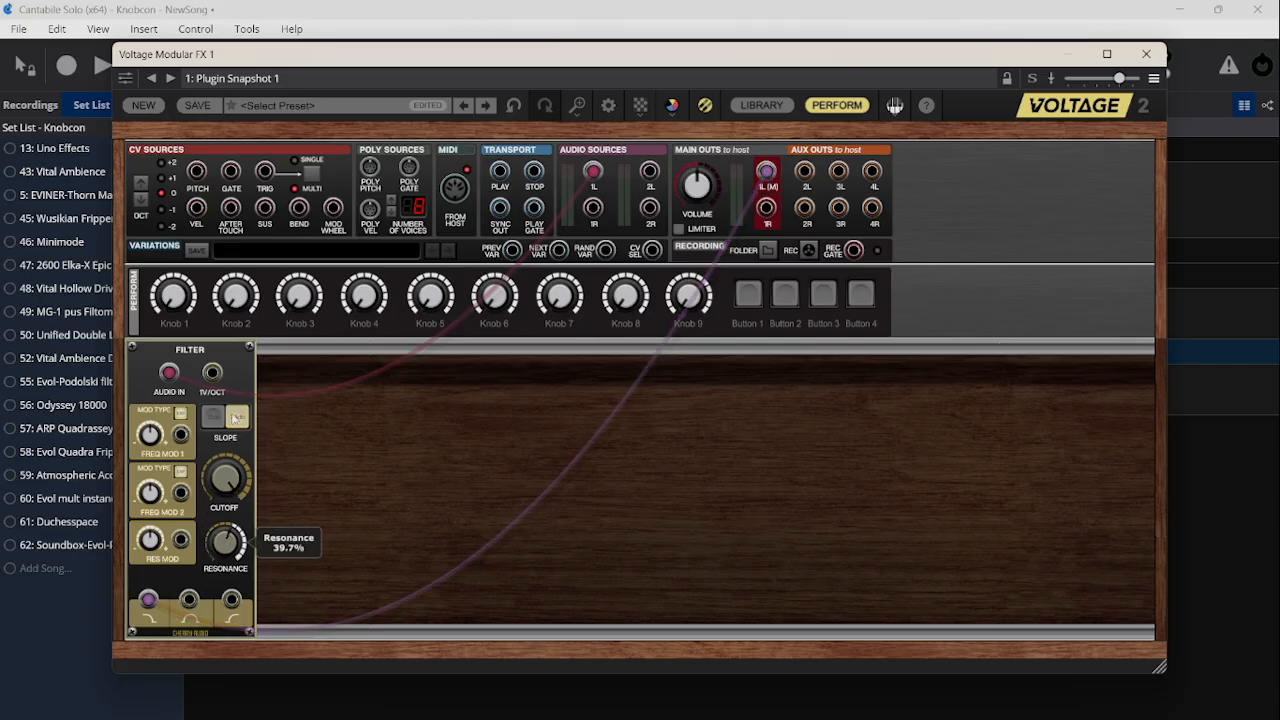
drag(233, 541, 232, 640)
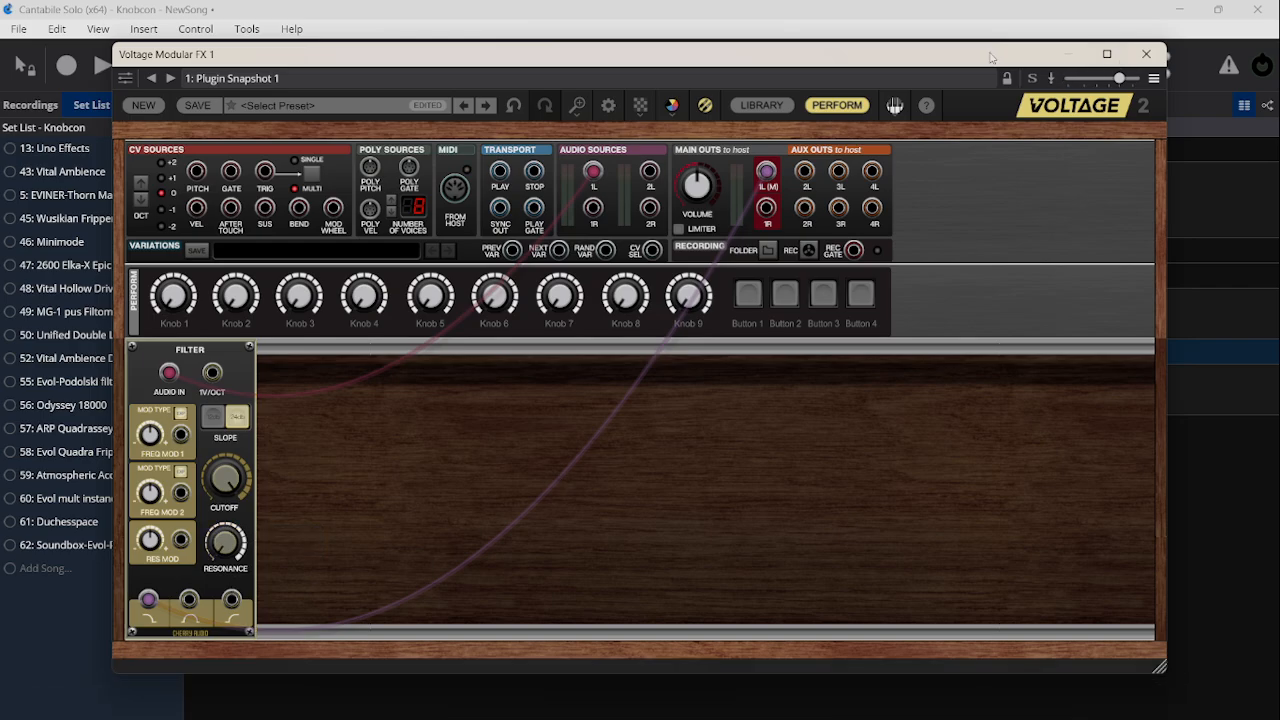
Route EVOL 1's Stereo Out to Voltage Modular FX 1 - Input 1 In and bring the Voltage Modular window back into view.
drag(981, 58, 1028, 350)
drag(800, 359, 800, 573)
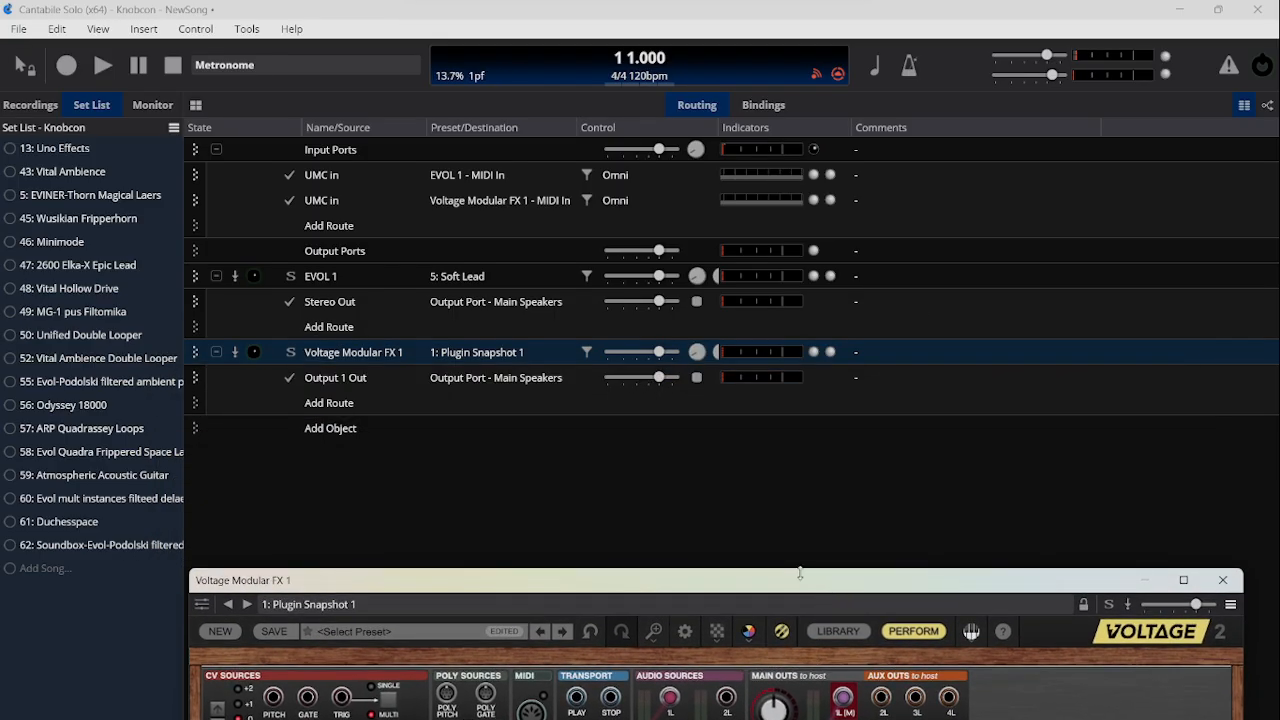
click(471, 312)
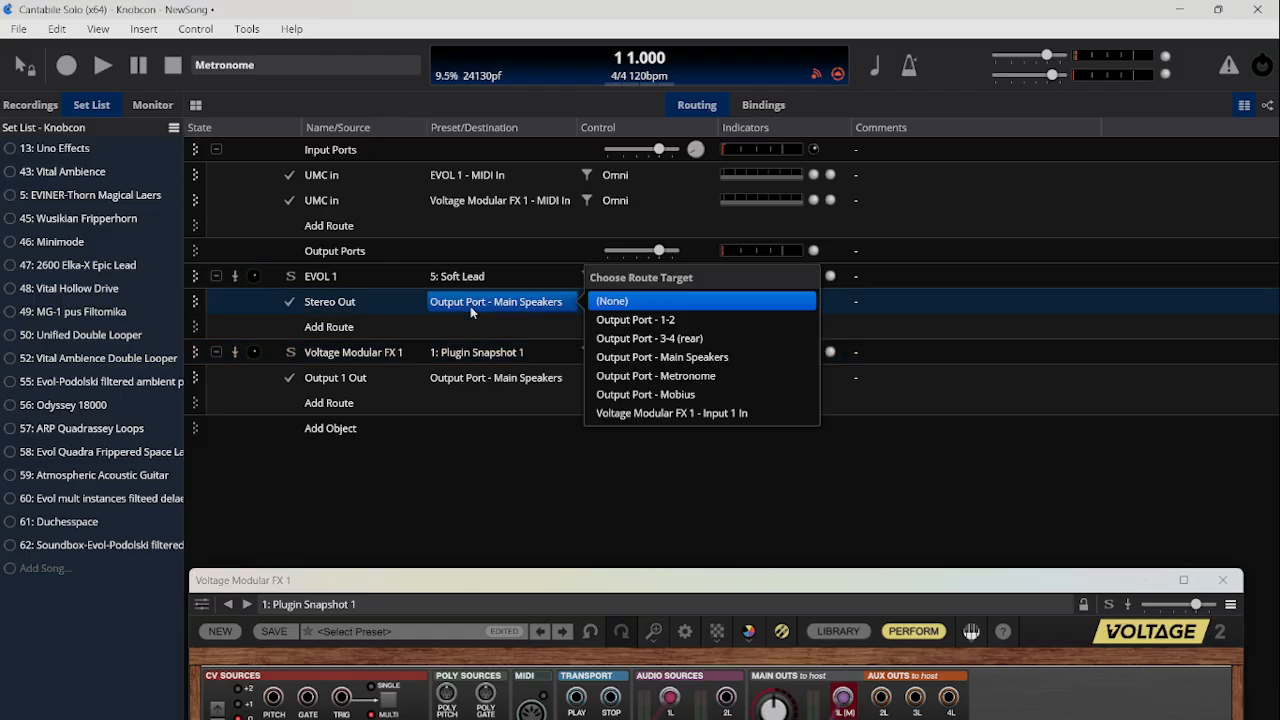
click(624, 412)
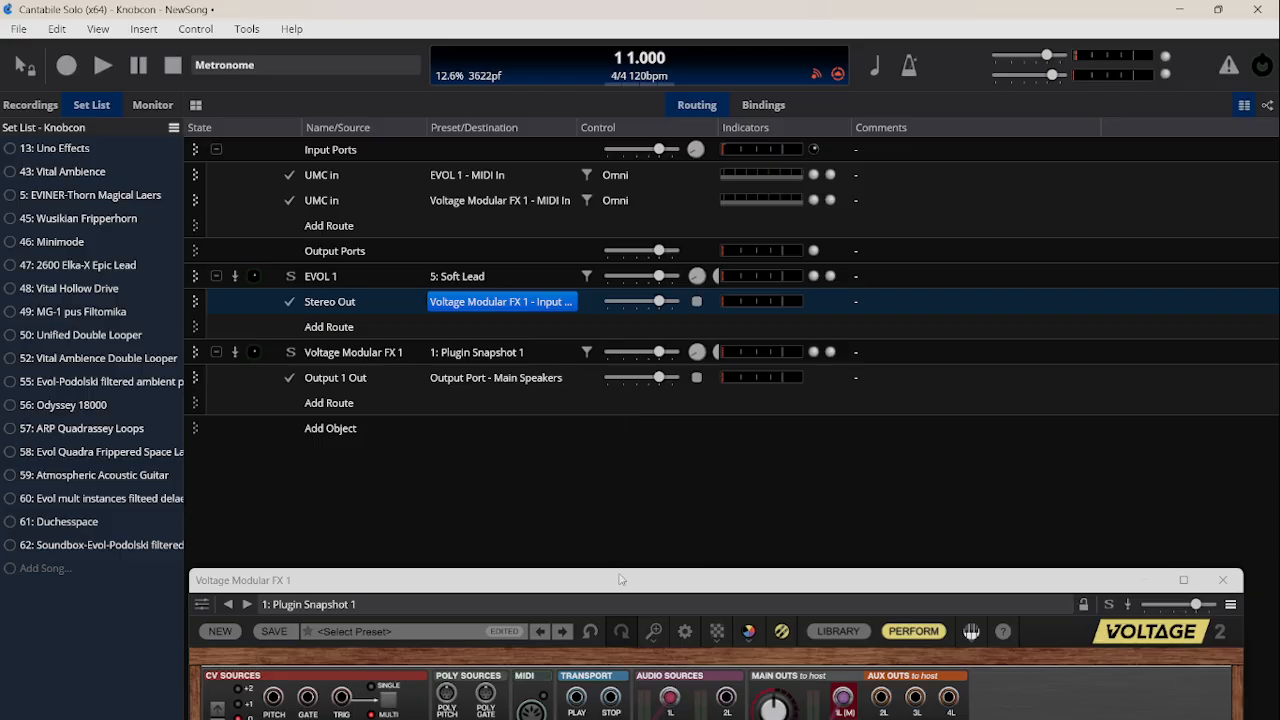
drag(614, 580, 598, 136)
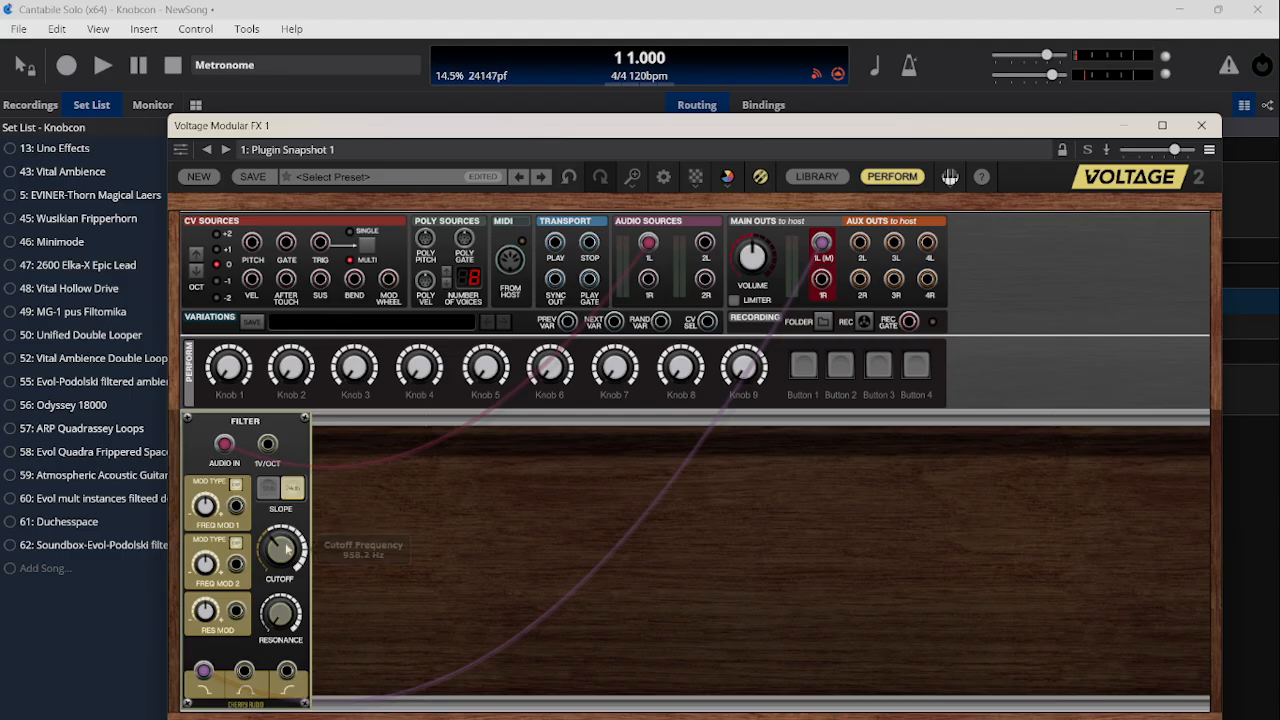
MIDI-learn the Filter module's Cutoff knob to breath control (CC 2) and lower the maximum of that mapping.
right_click(288, 548)
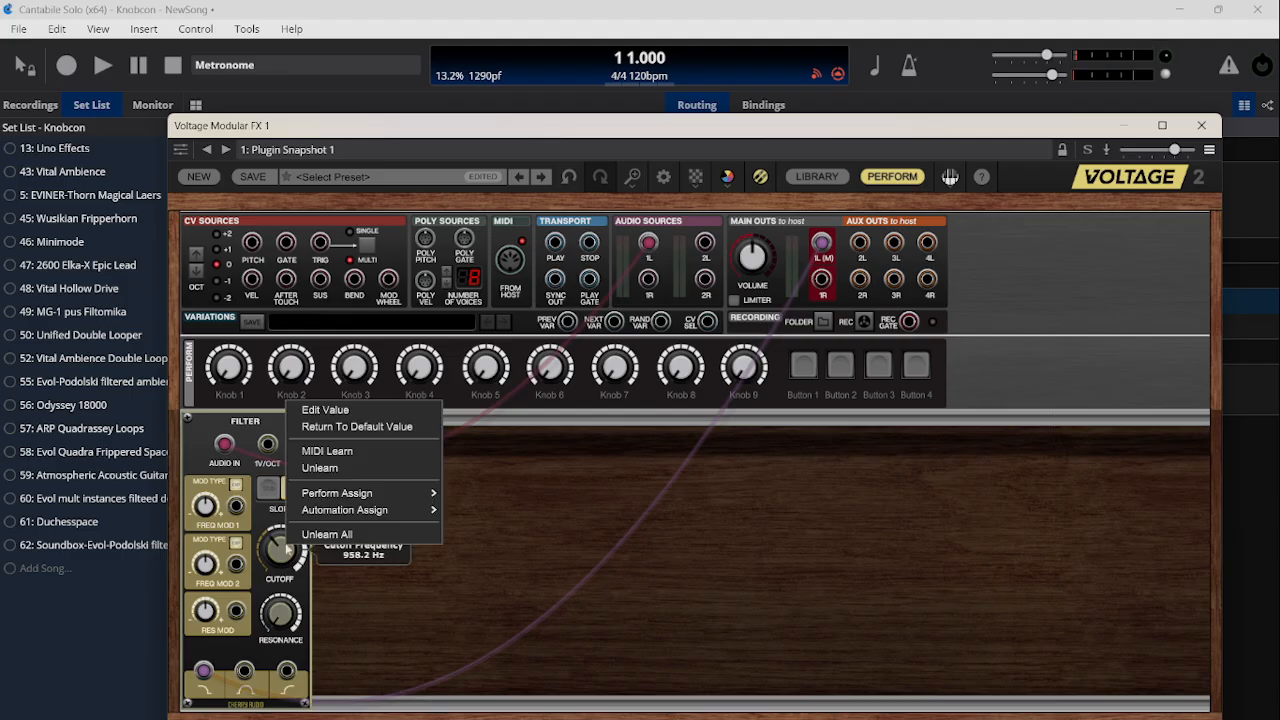
click(341, 455)
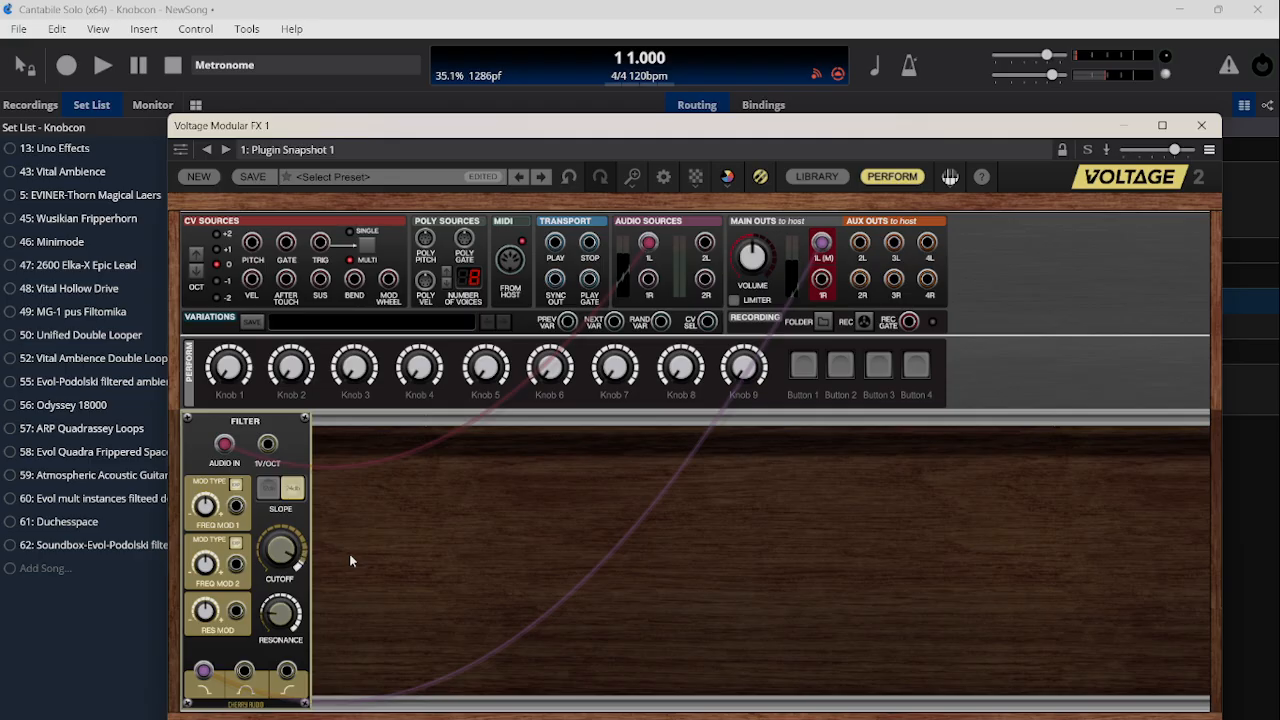
click(820, 179)
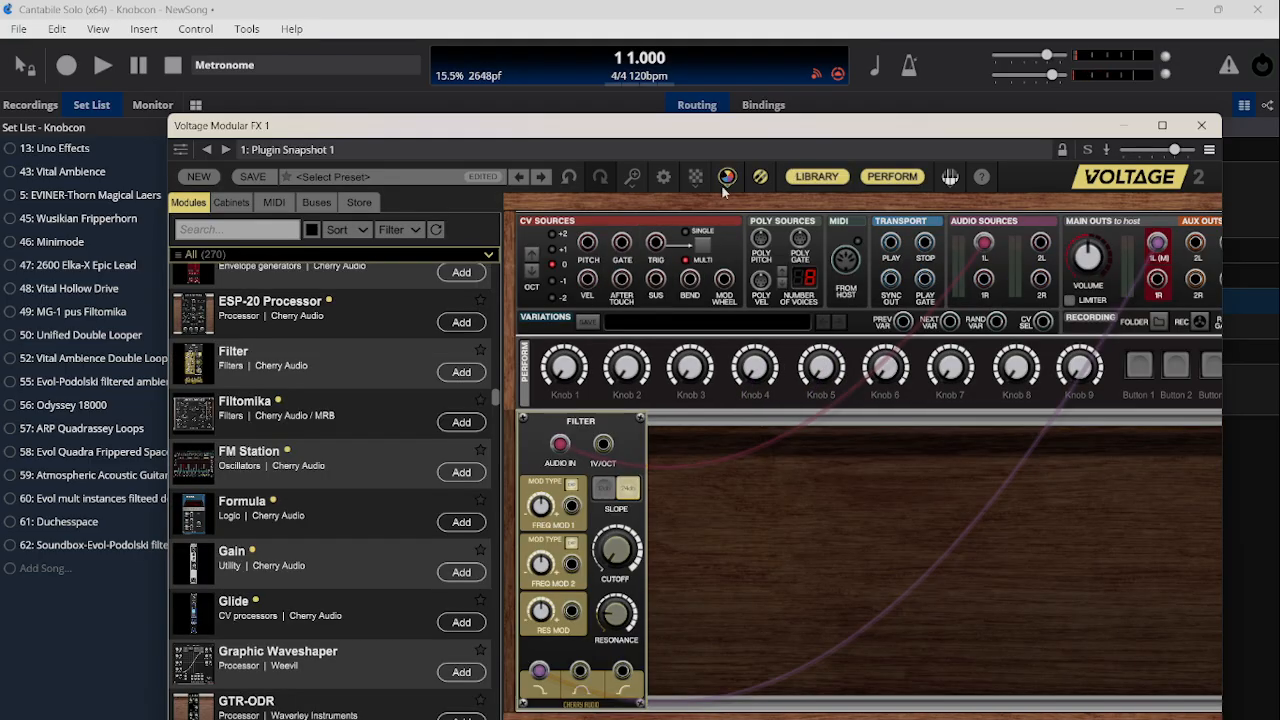
click(278, 204)
drag(432, 281, 440, 357)
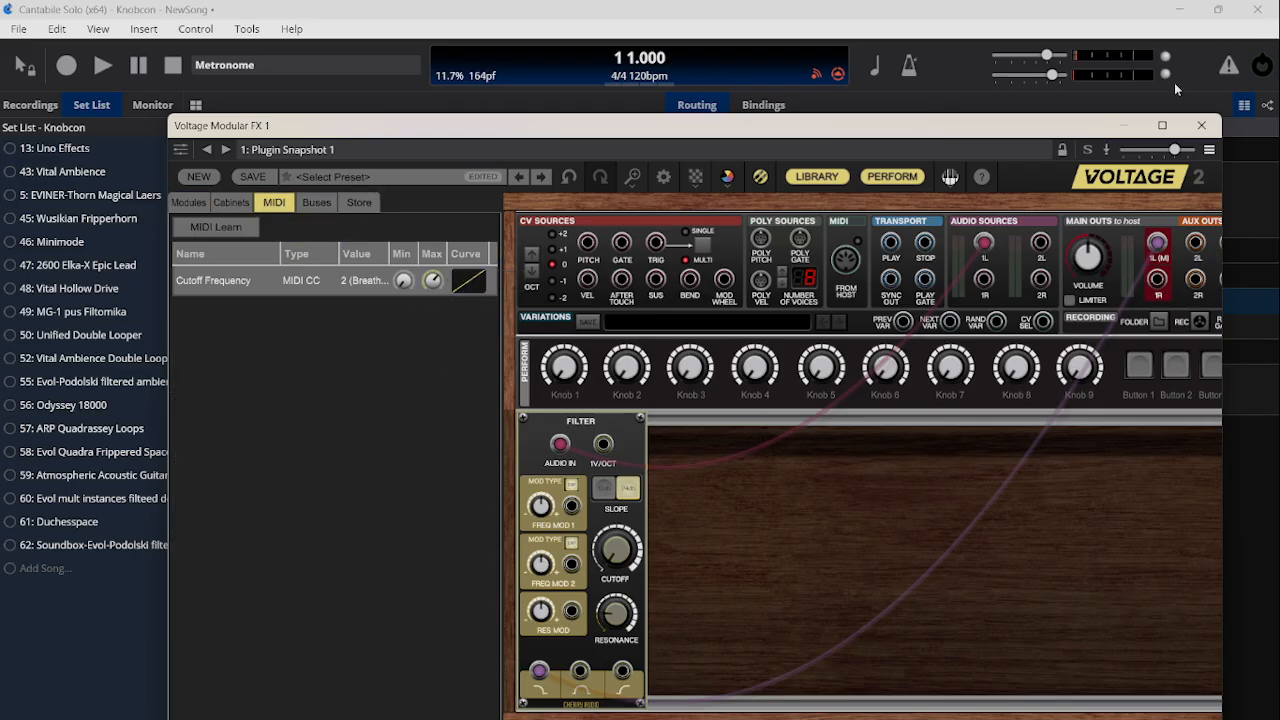
click(1201, 125)
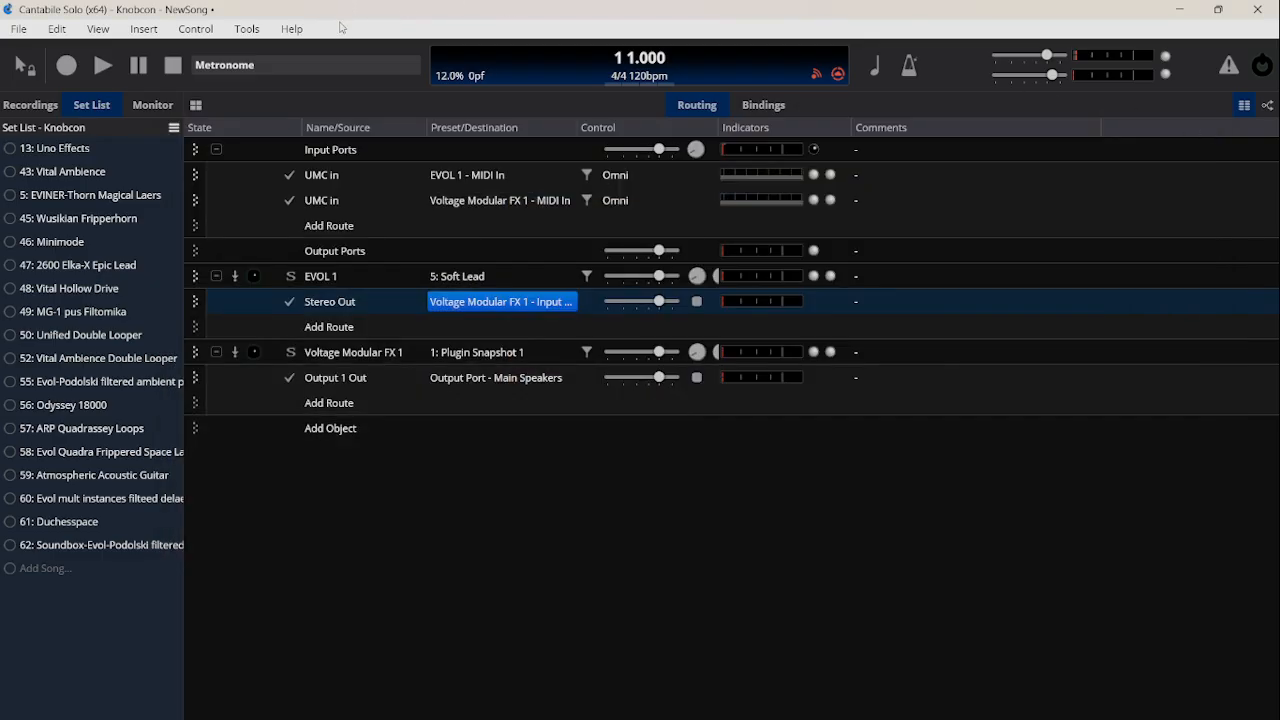
Insert the Bionic Supa Delay - ED 1_1 plugin and route Voltage Modular FX 1's Output 1 Out to its Stereo In.
click(145, 29)
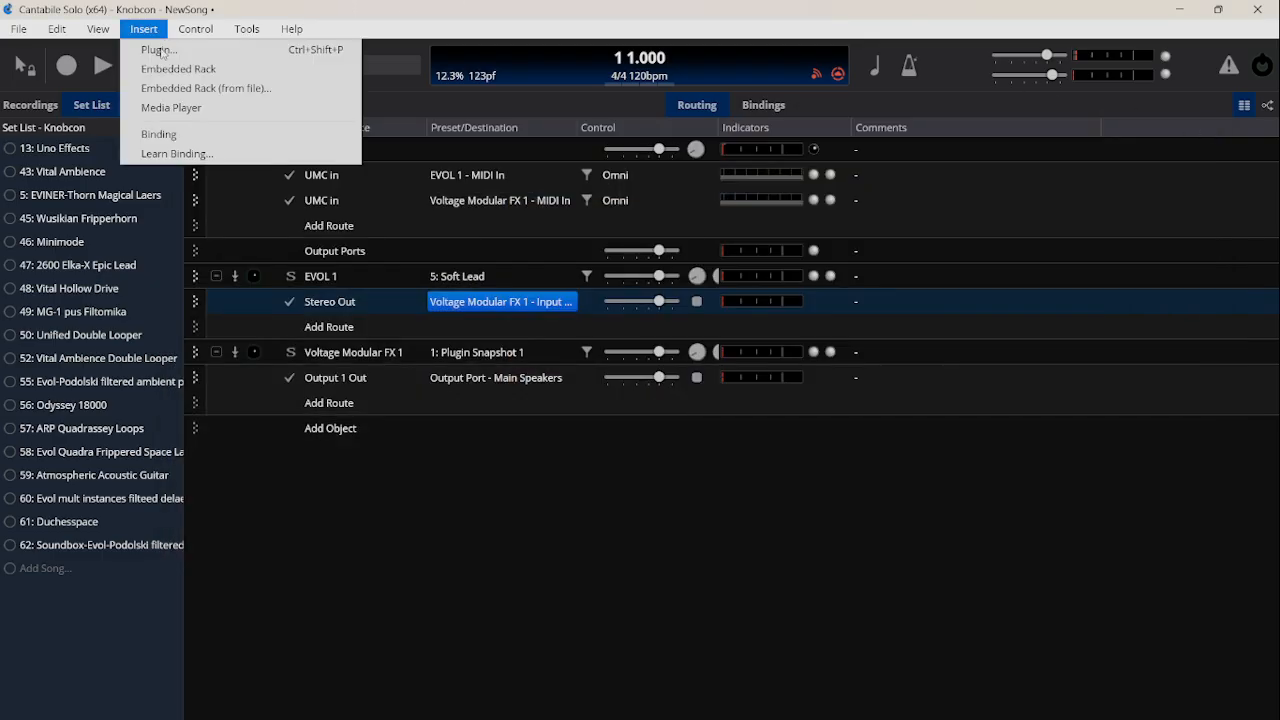
click(161, 50)
scroll(183, 293, down, 6)
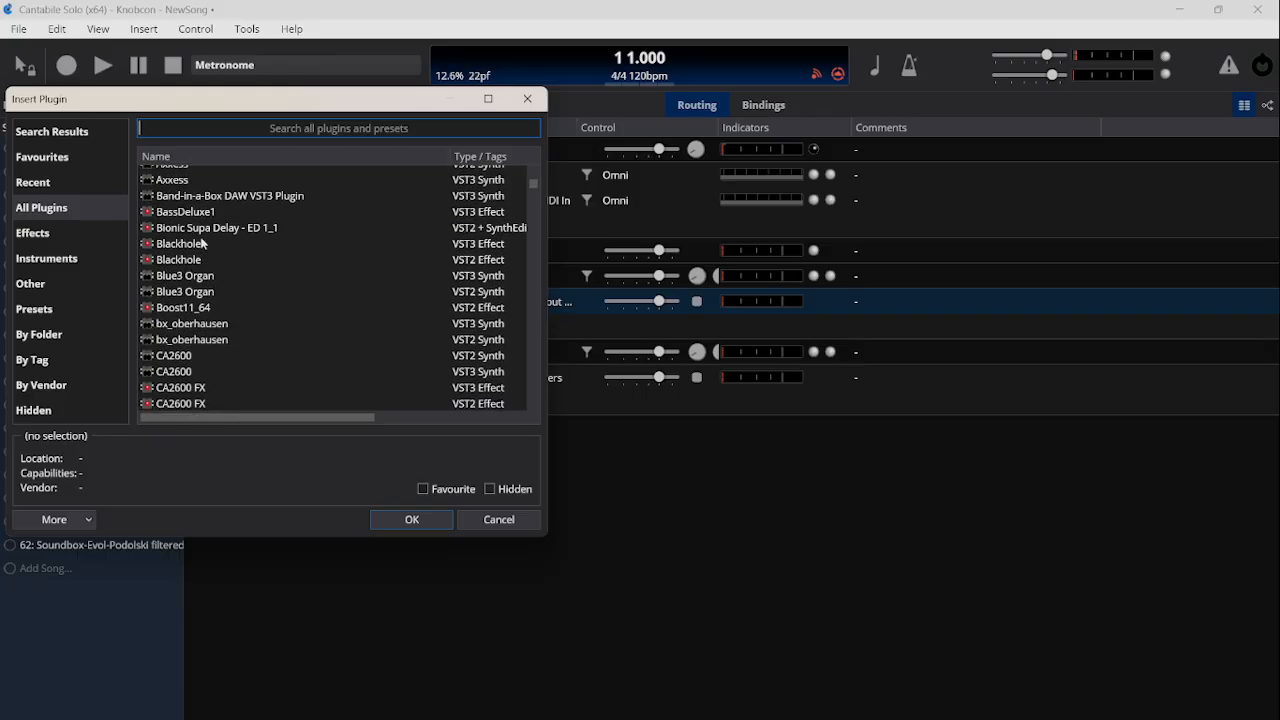
double_click(204, 227)
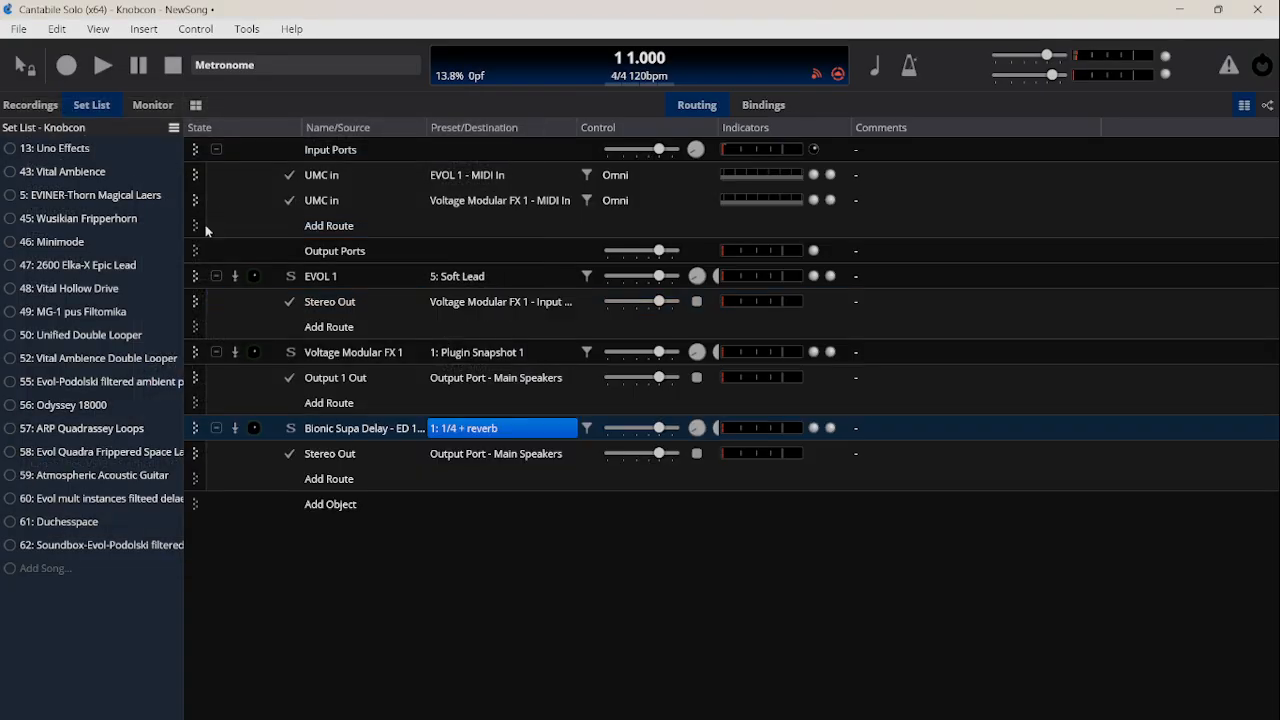
click(461, 380)
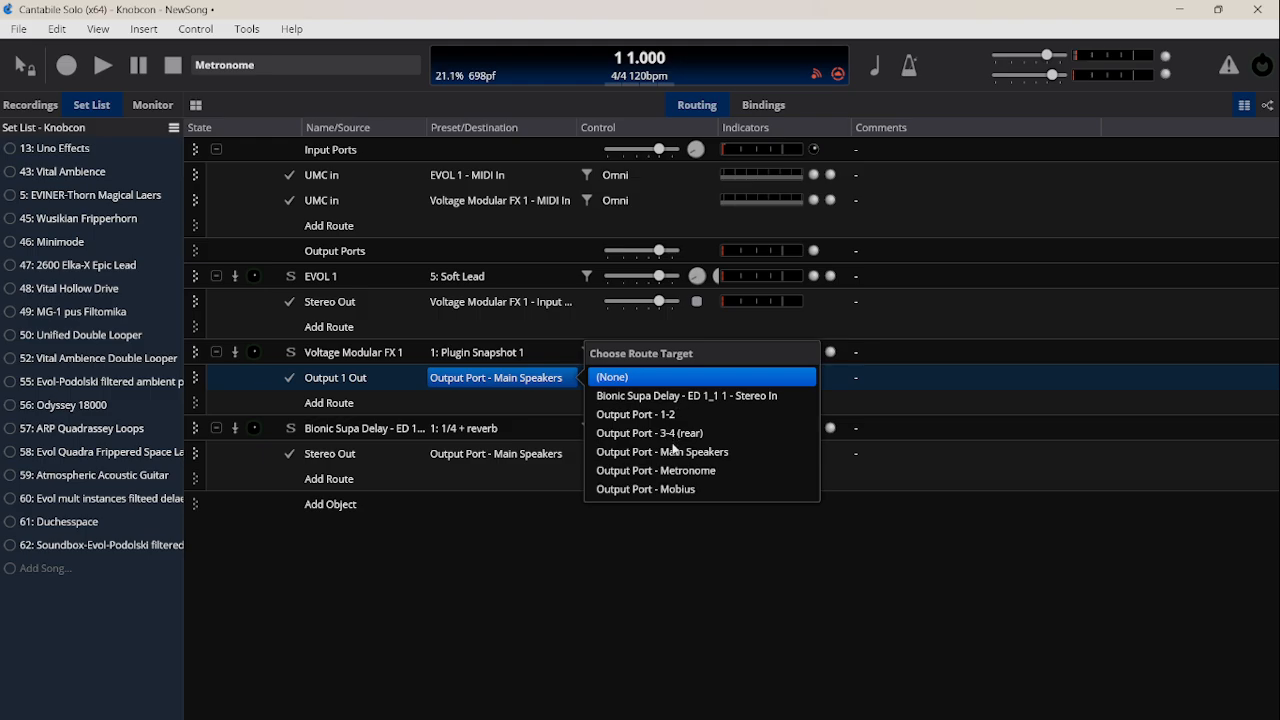
click(686, 396)
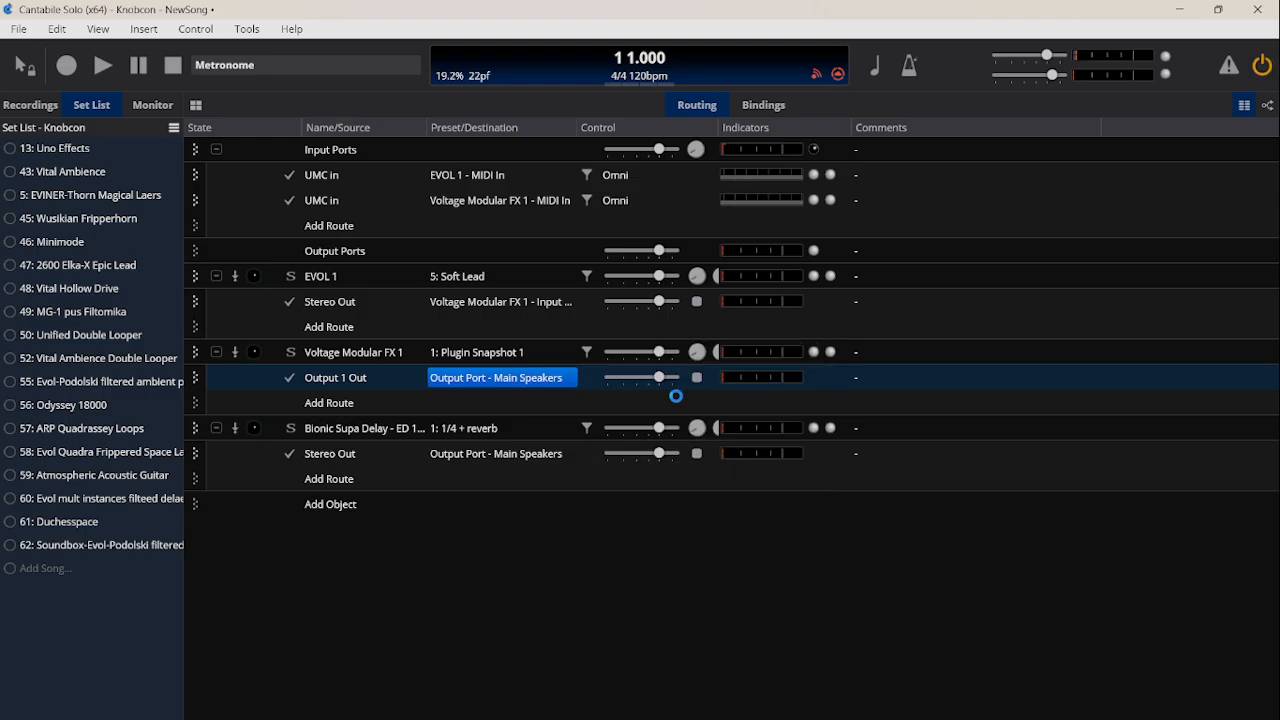
In the Bionic Supa Delay editor, lower the Direct Mix and Feedback sliders and reduce Groove to about 0.88.
click(366, 434)
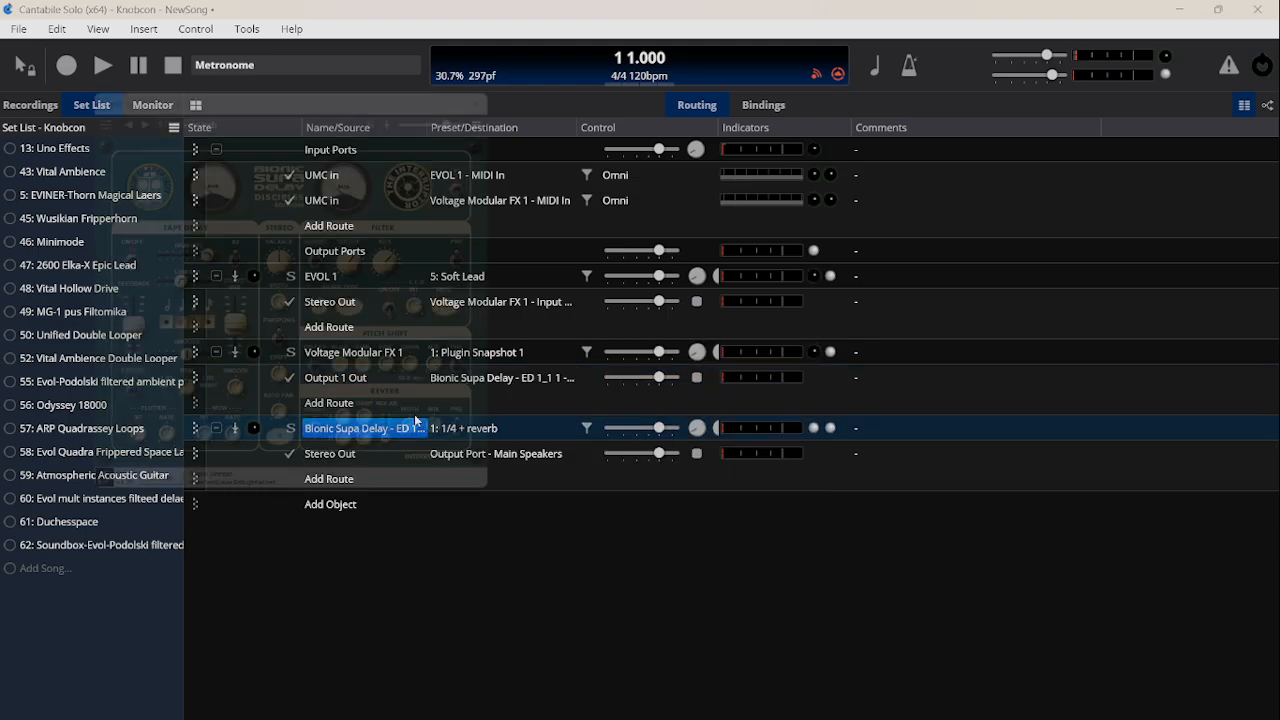
double_click(414, 426)
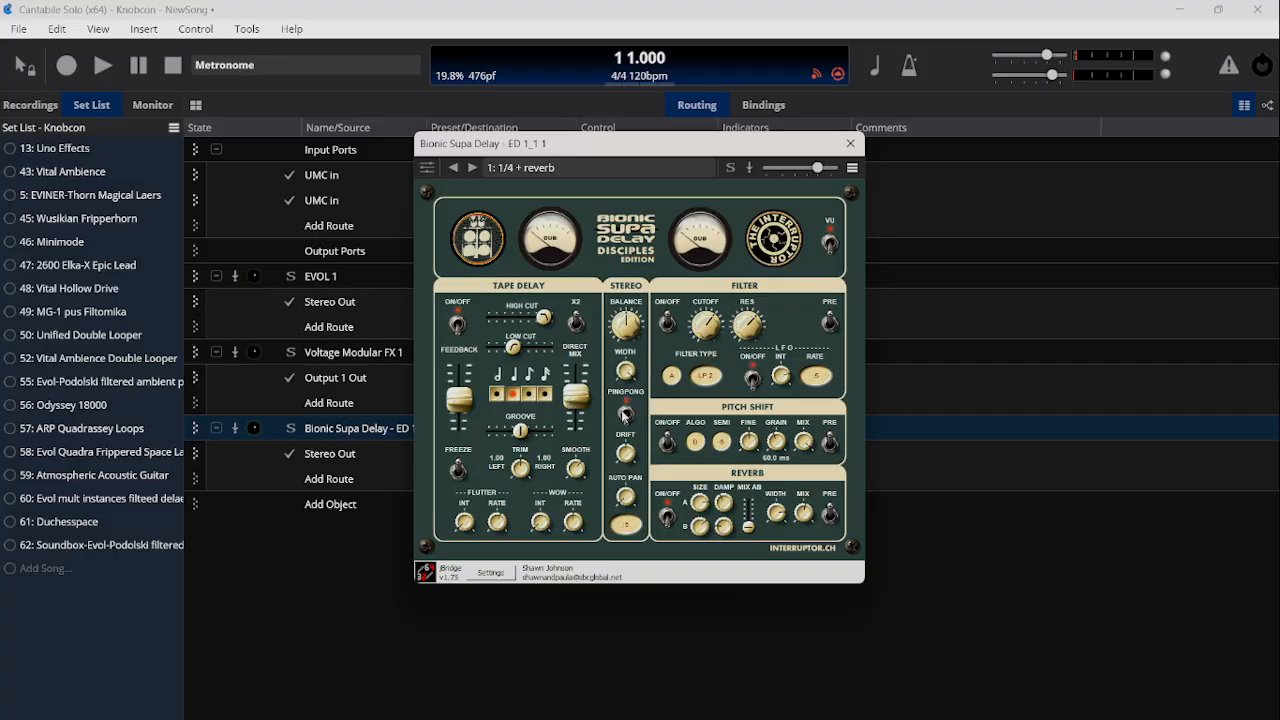
drag(586, 397, 585, 455)
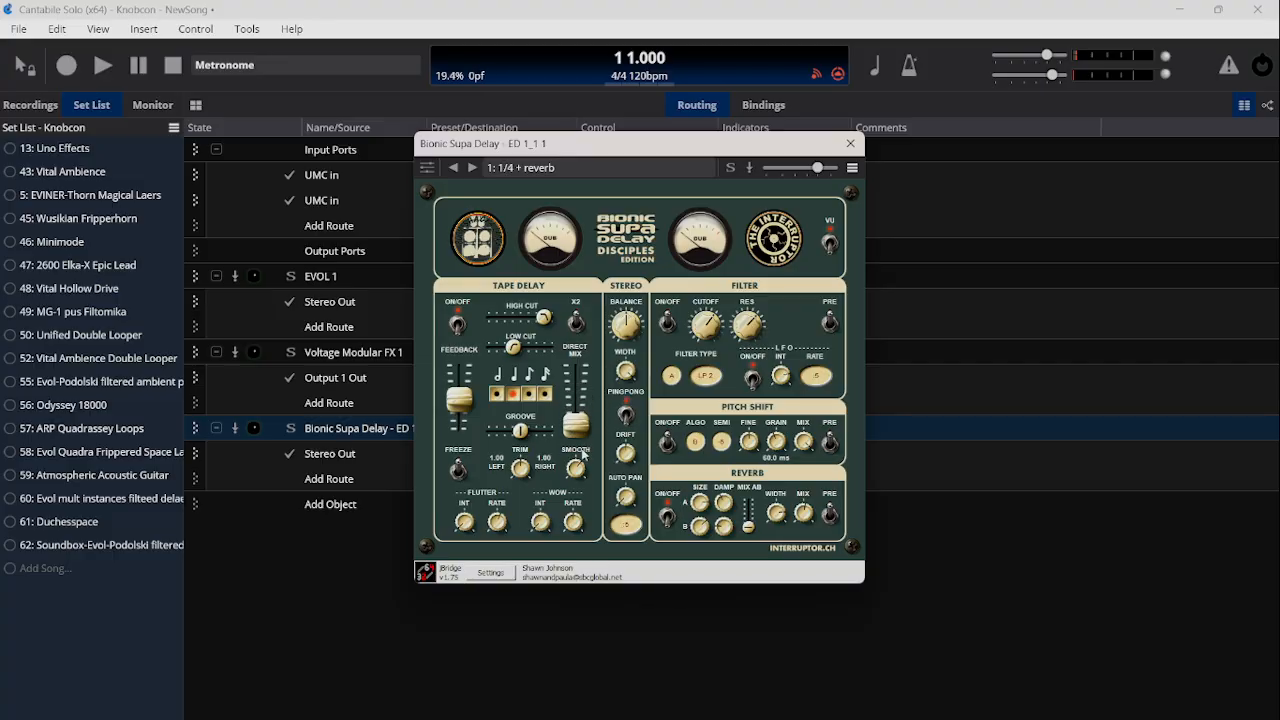
drag(458, 402, 513, 434)
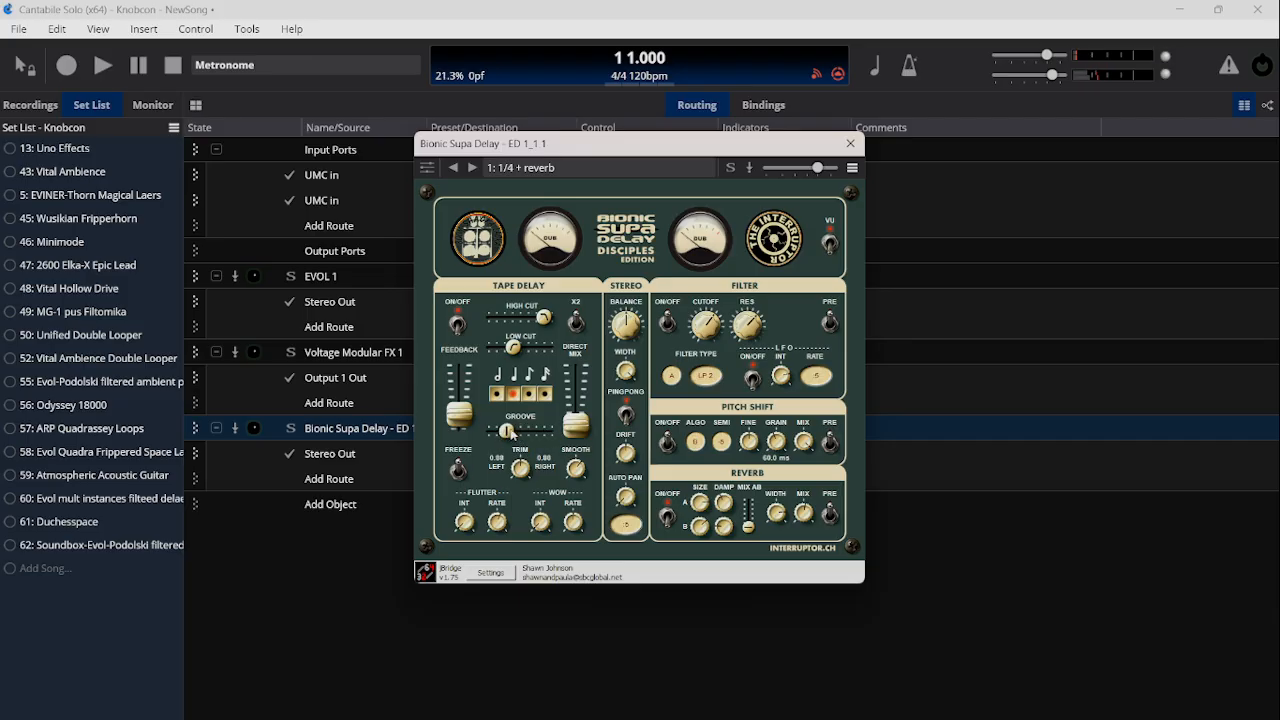
Try the eighth-note delay time, go back to the quarter note, raise the Direct Mix slightly and close the delay editor.
click(531, 397)
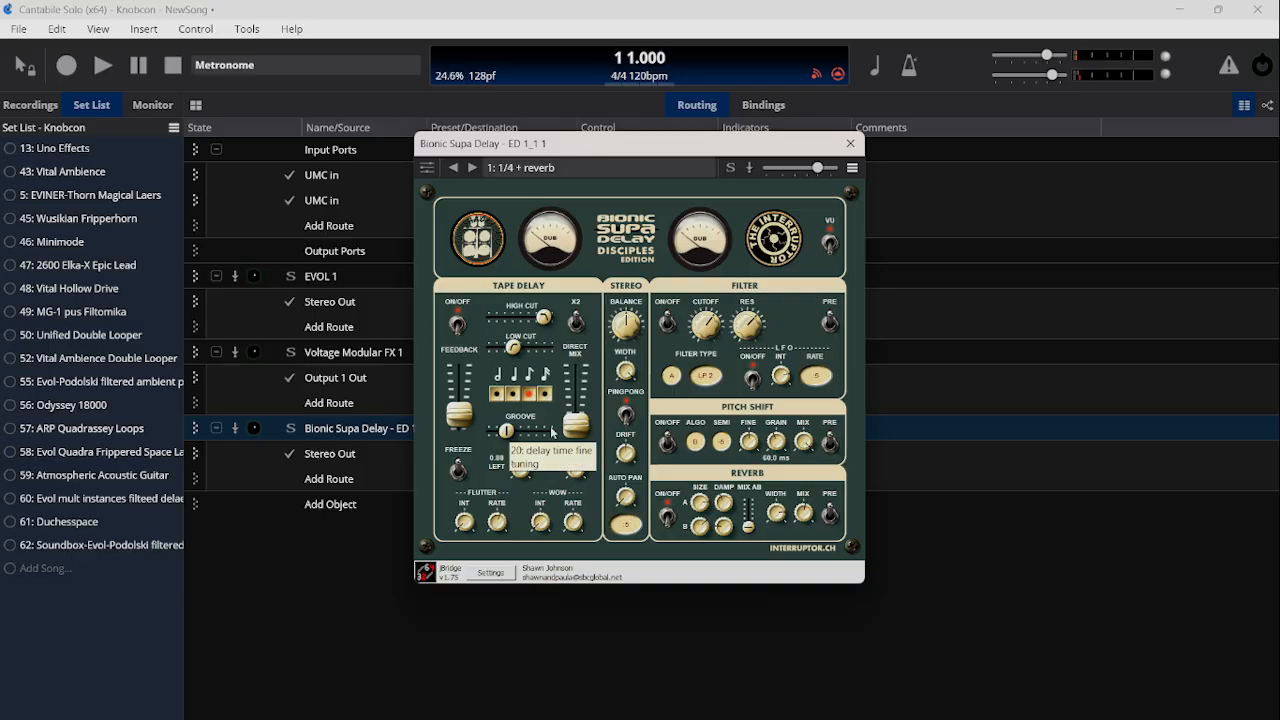
drag(575, 428, 576, 420)
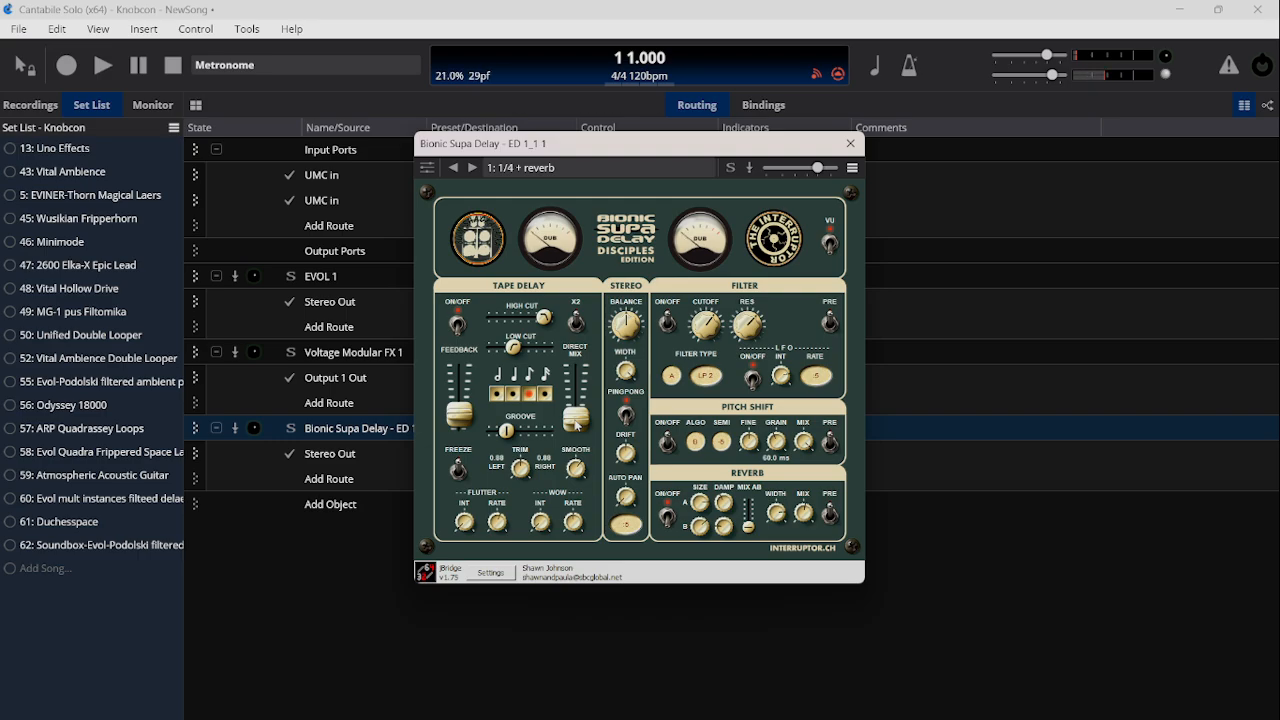
click(513, 393)
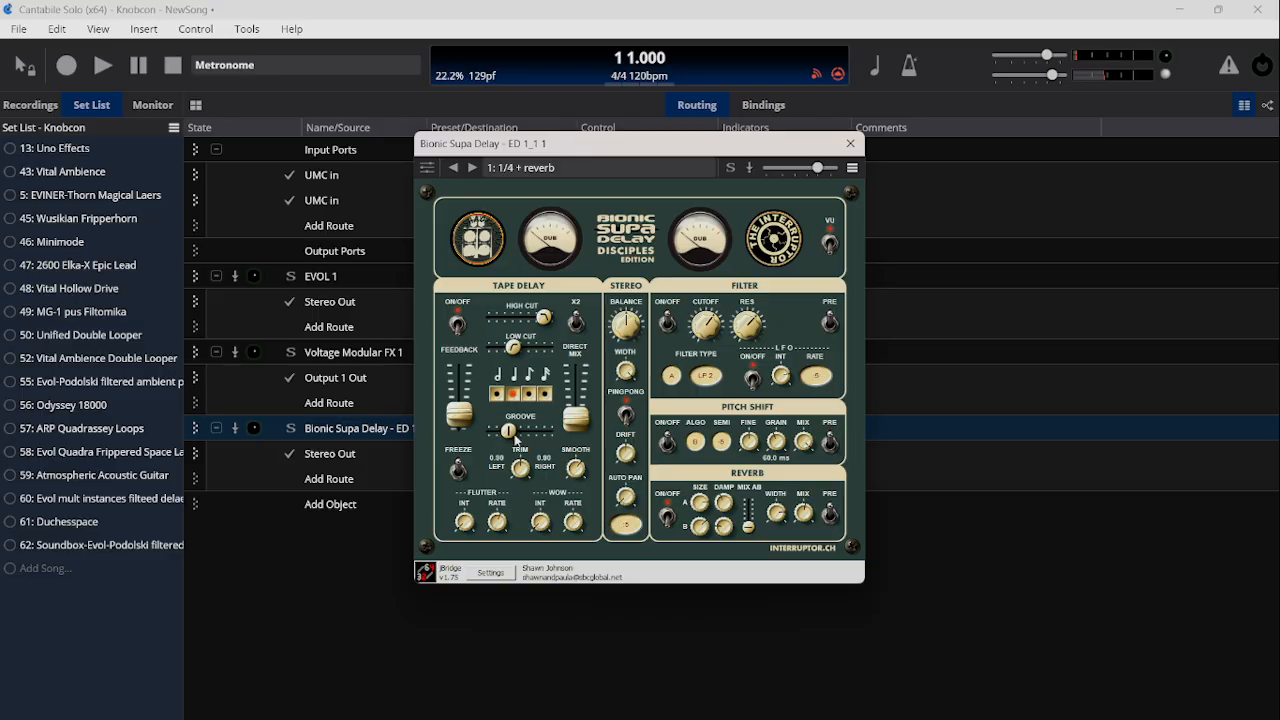
drag(577, 423, 579, 414)
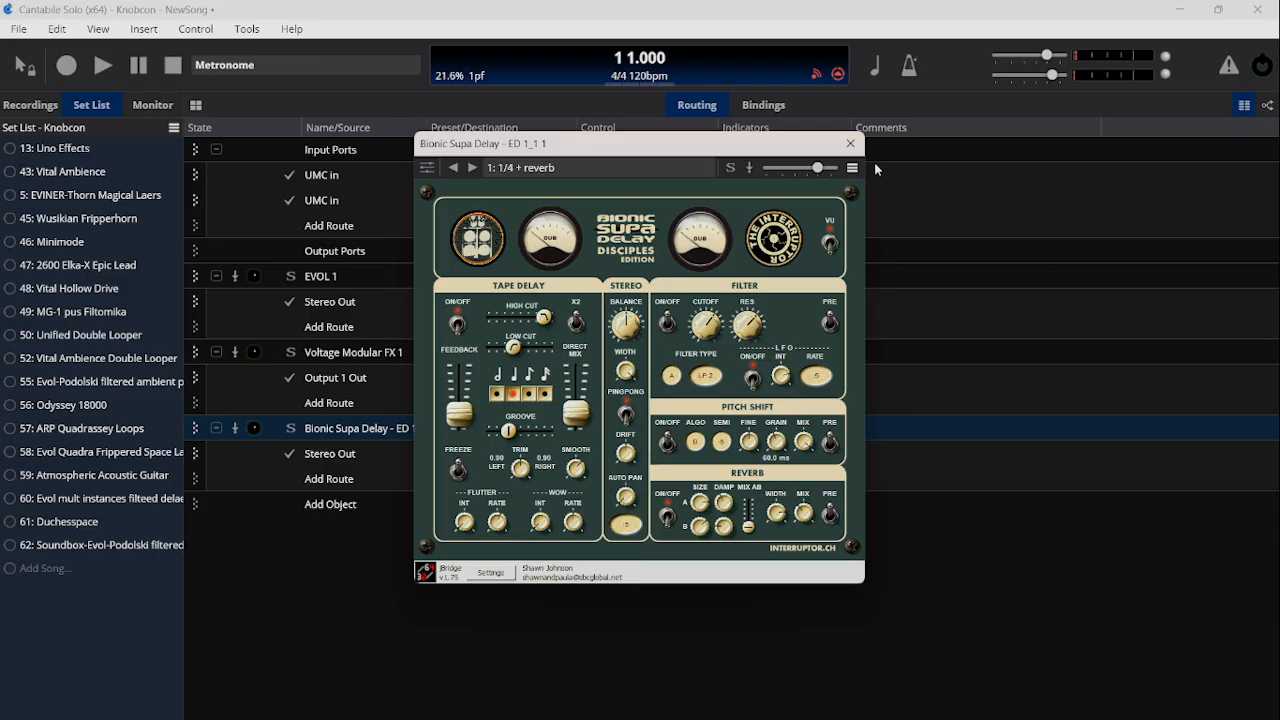
click(851, 143)
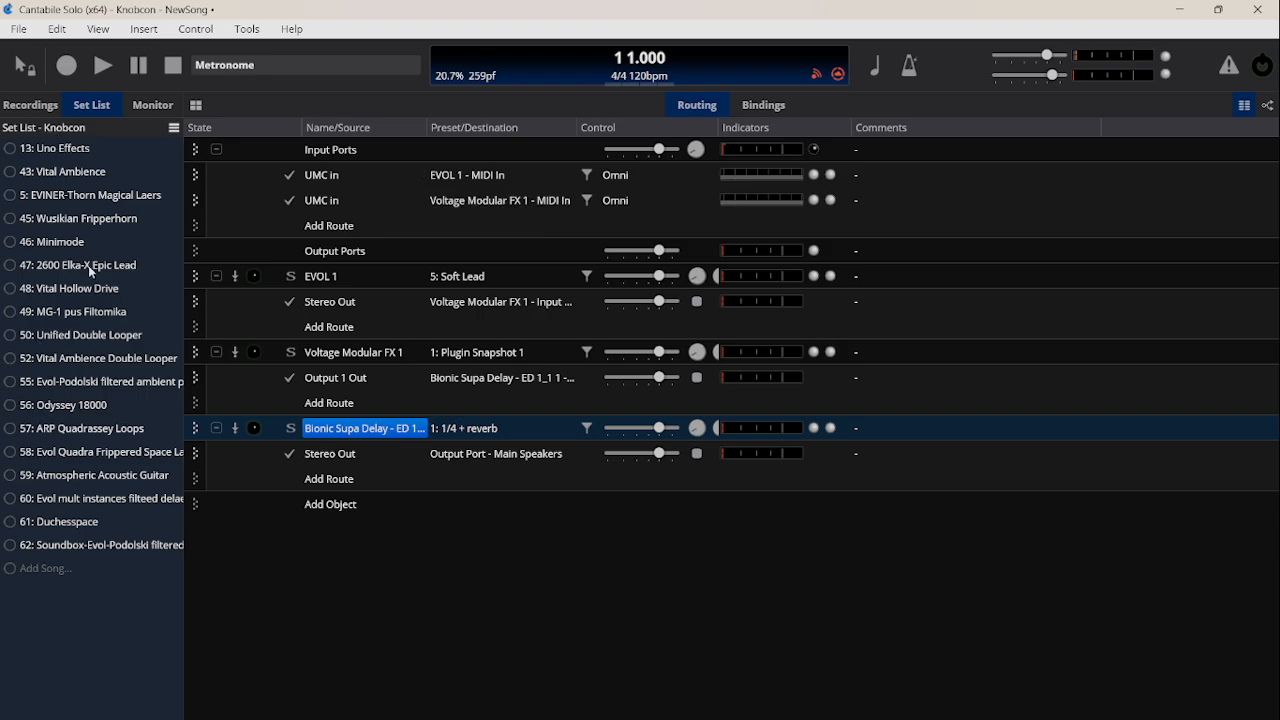
click(18, 31)
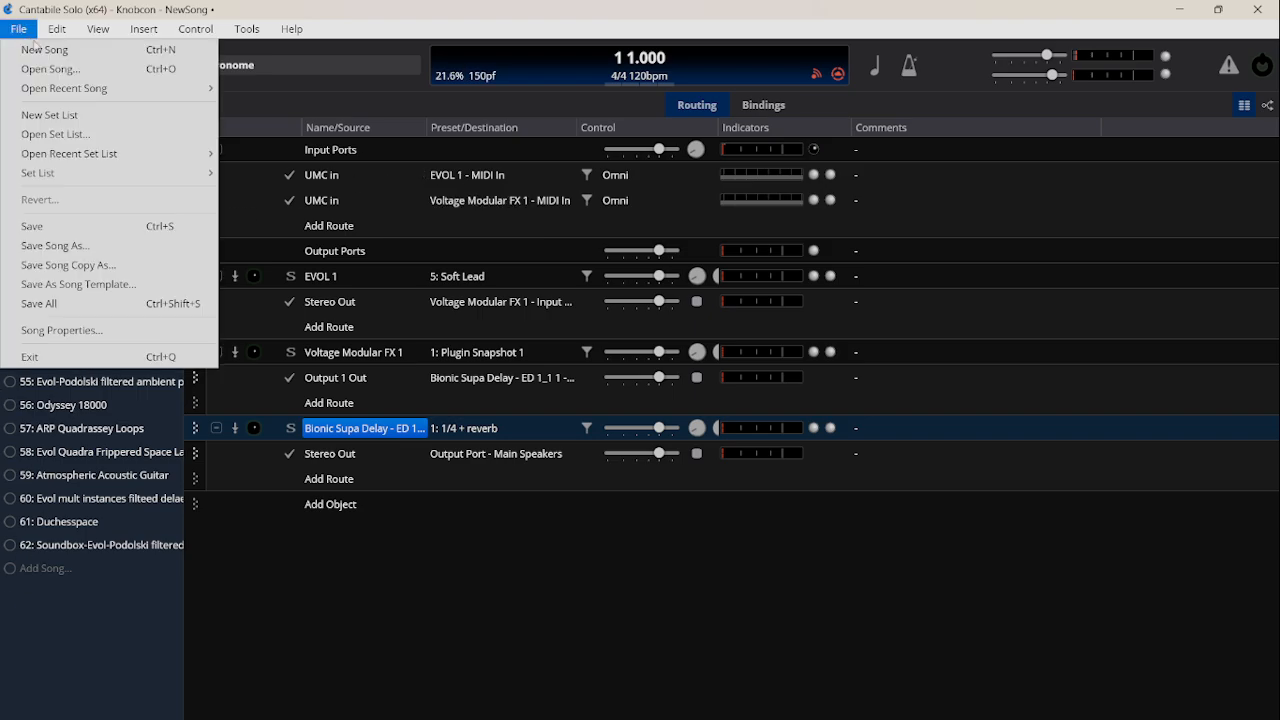
mouse_move(196, 29)
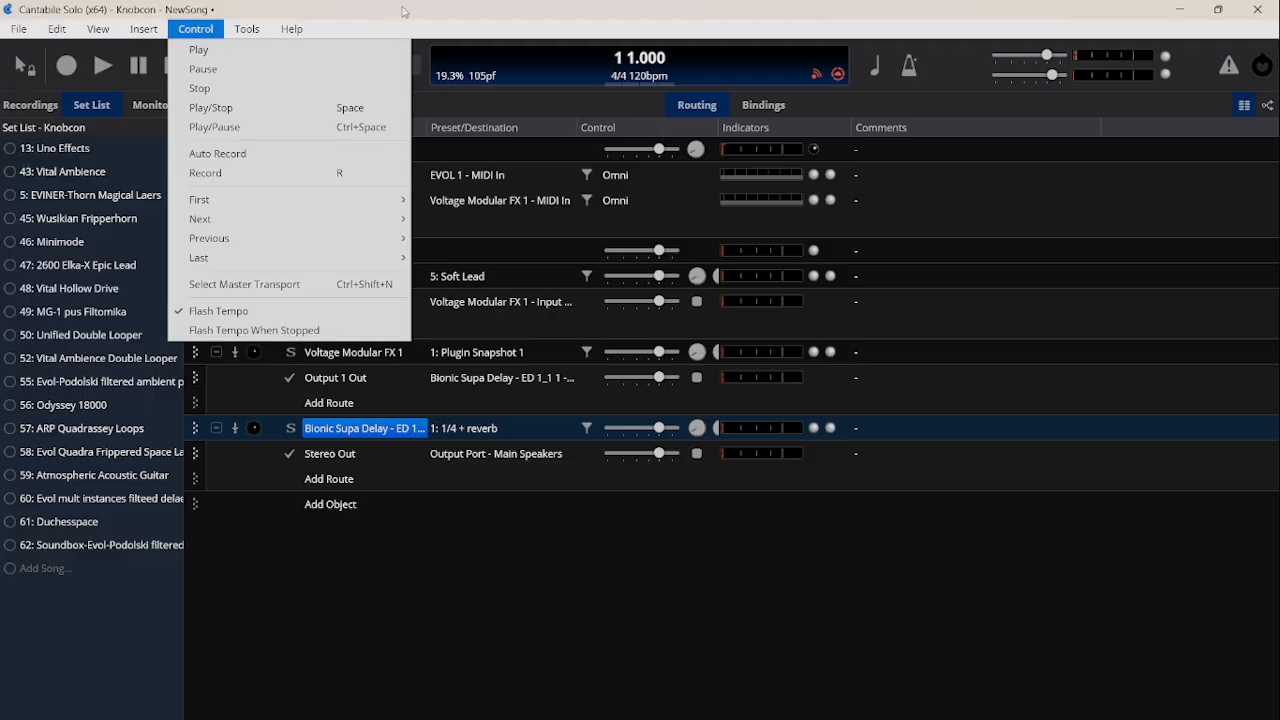
click(404, 12)
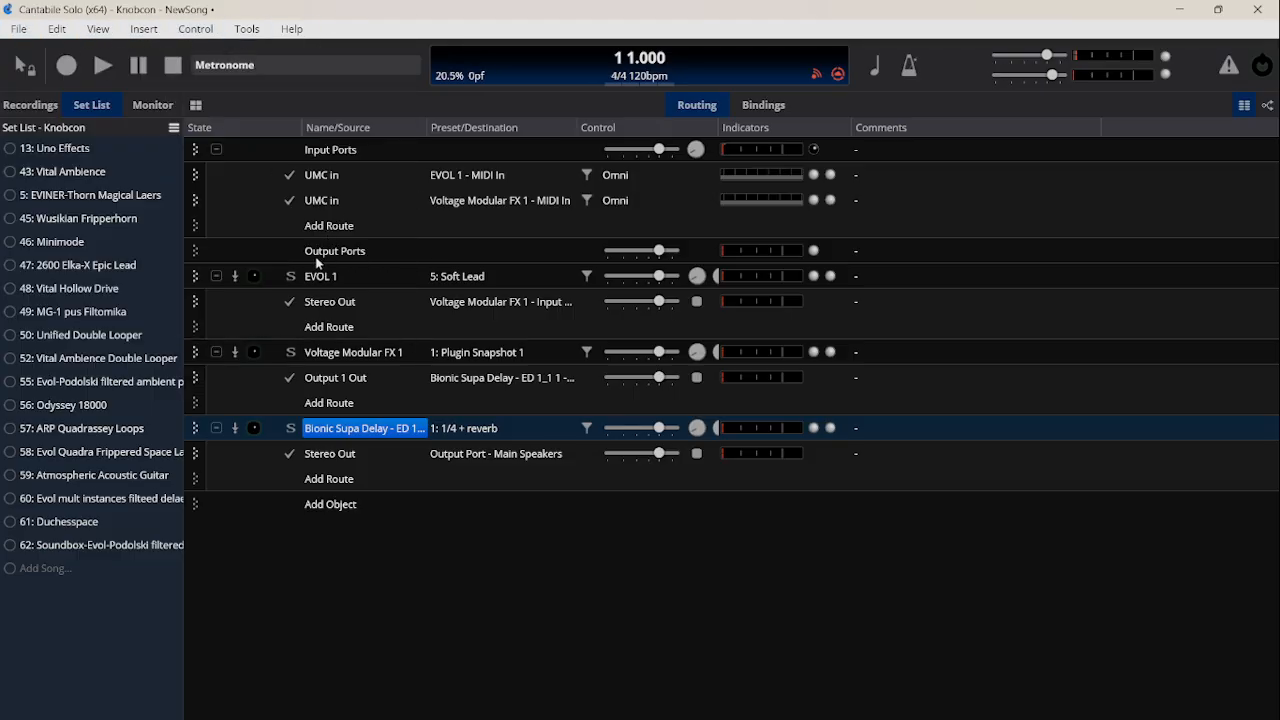
Replace the EVOL 1 plugin with the VST3 version of Surrealistic MG-1 Plus.
right_click(320, 284)
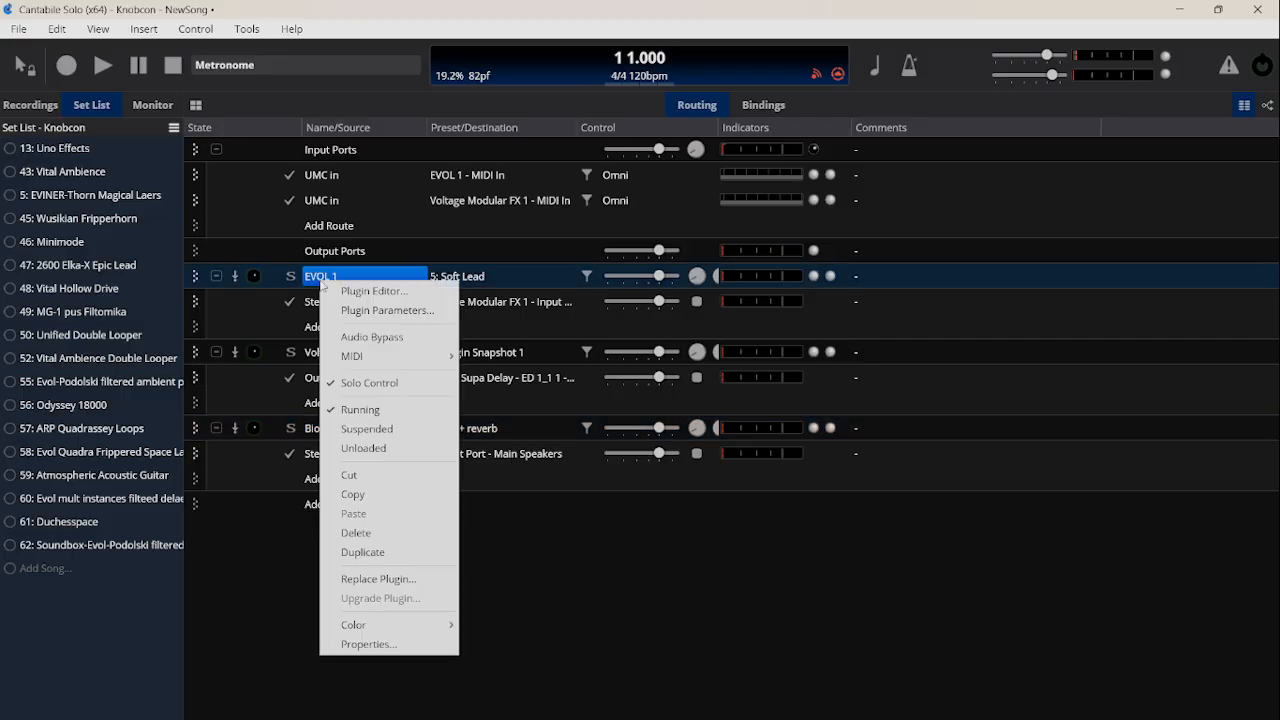
click(379, 579)
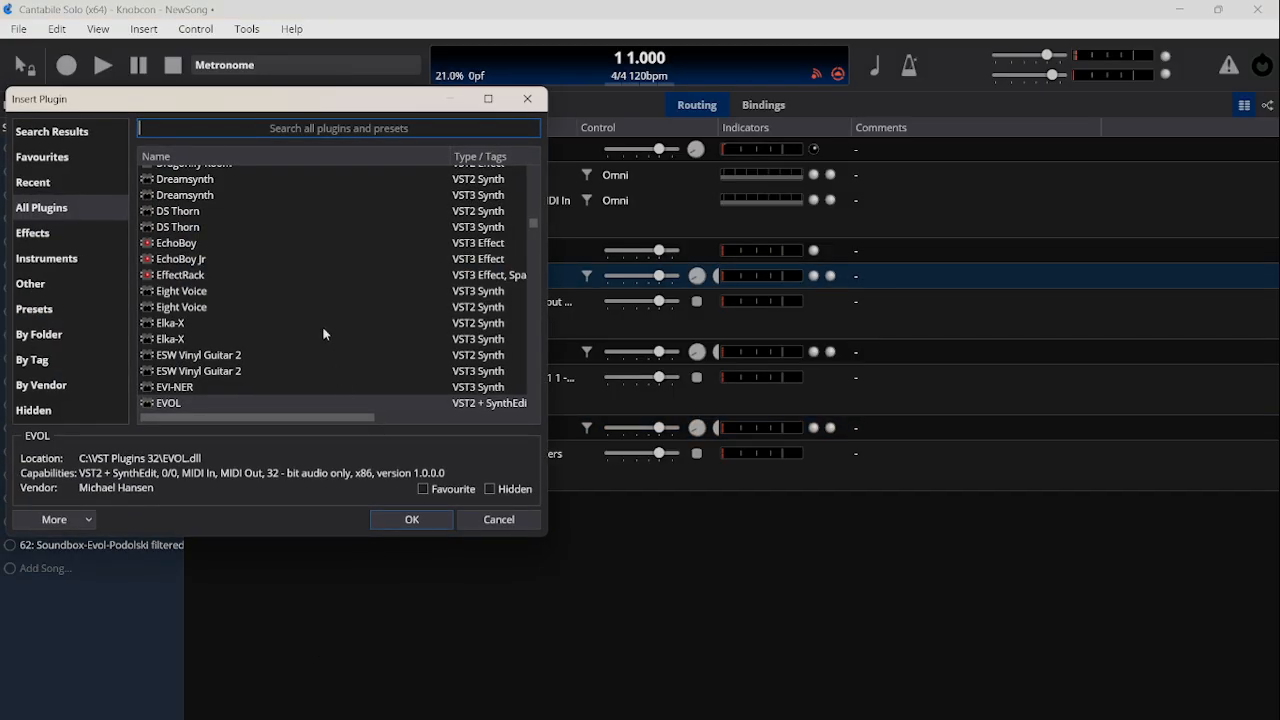
scroll(322, 333, down, 5)
scroll(324, 334, down, 15)
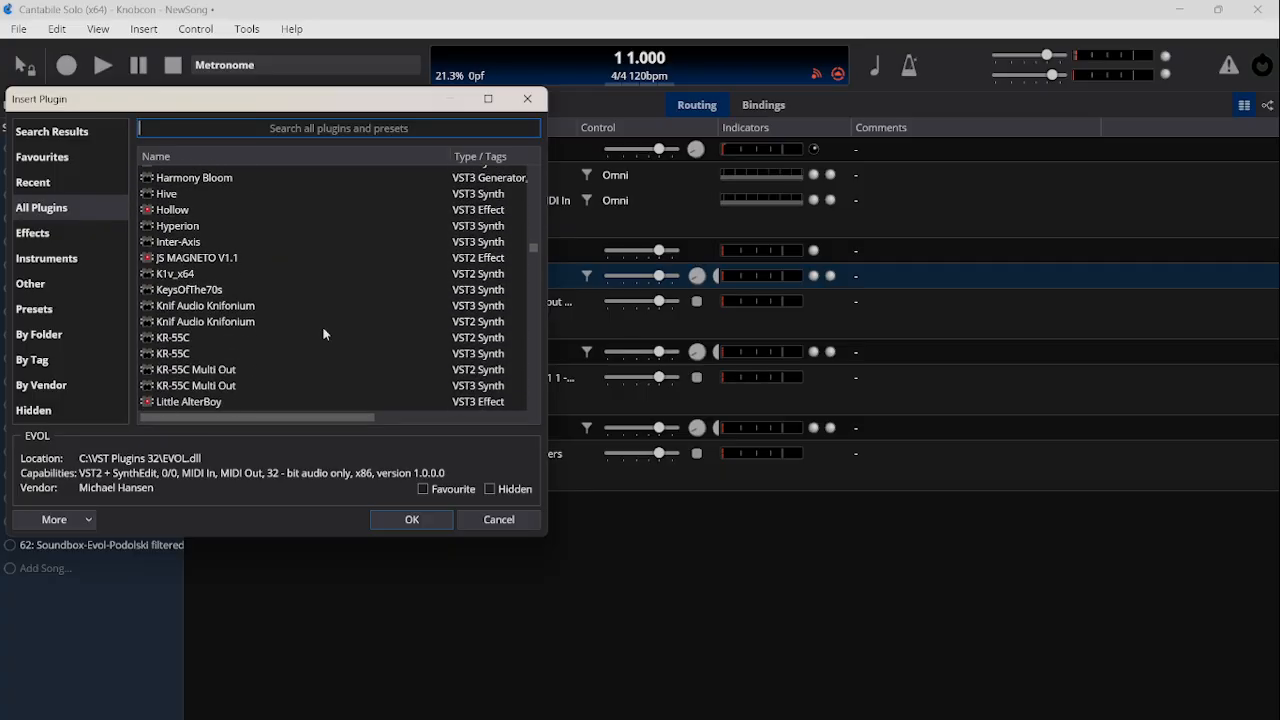
scroll(323, 333, down, 12)
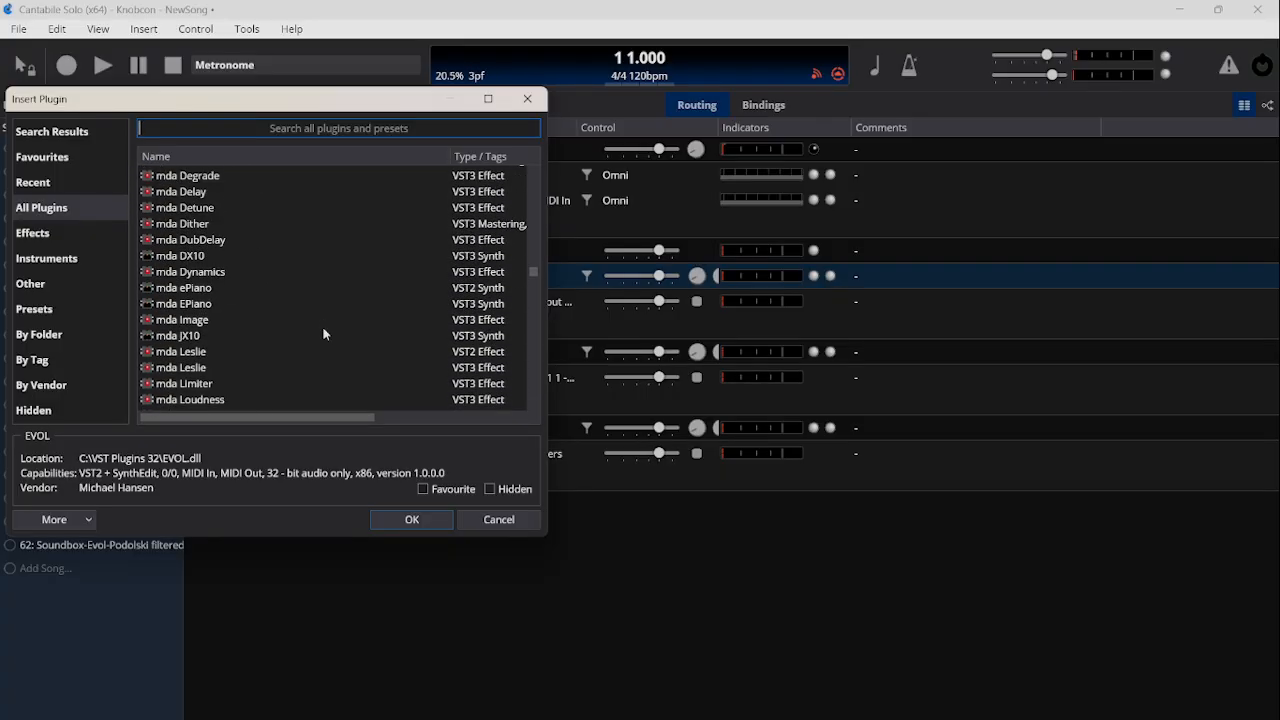
scroll(323, 333, down, 10)
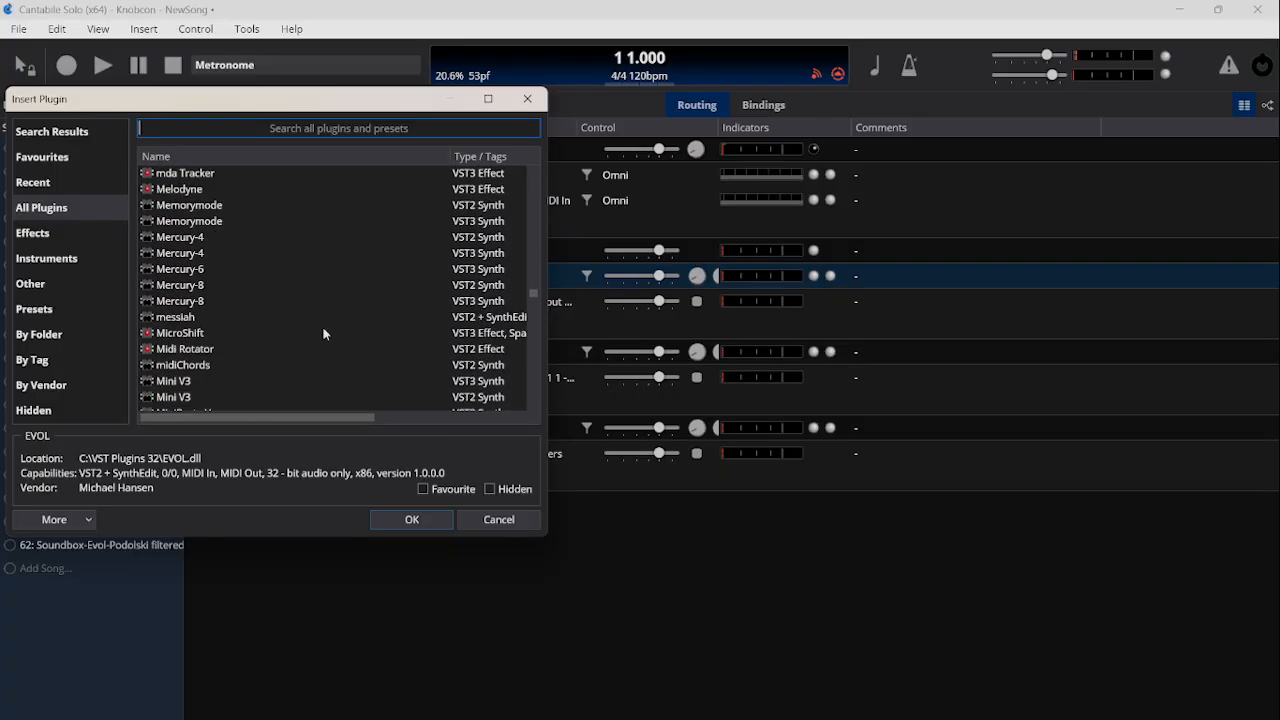
scroll(324, 334, down, 5)
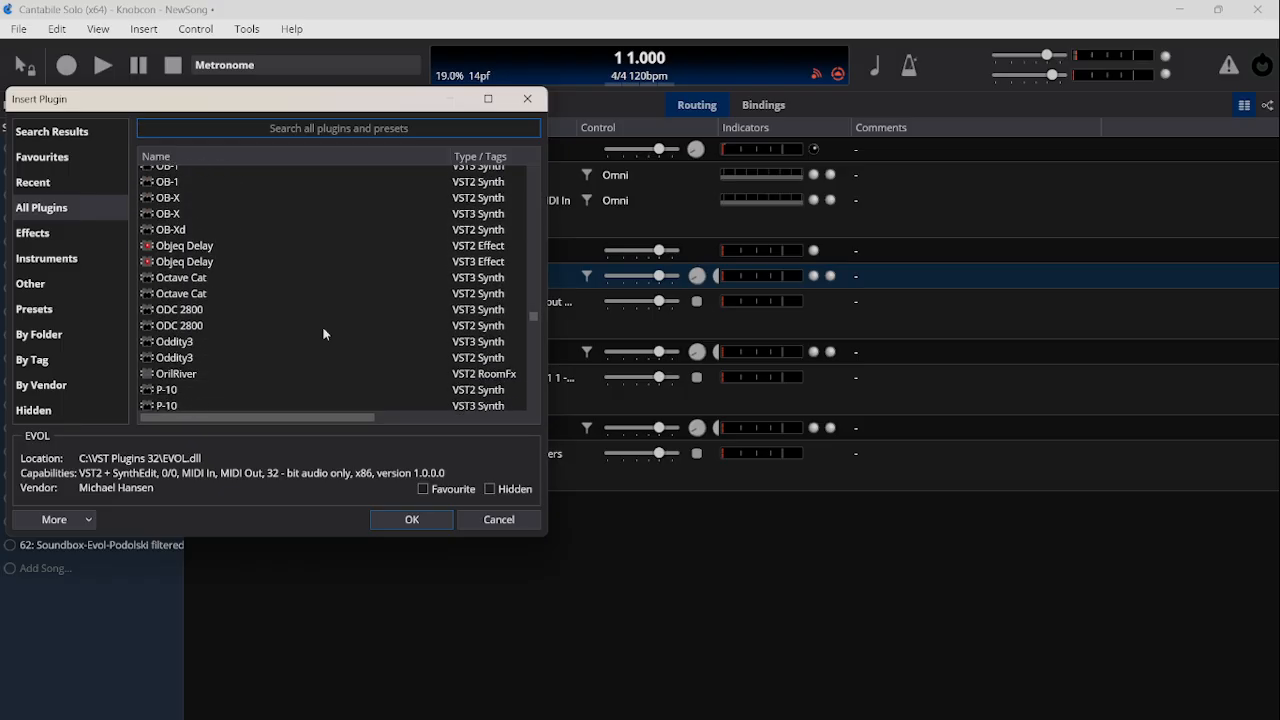
scroll(324, 333, down, 10)
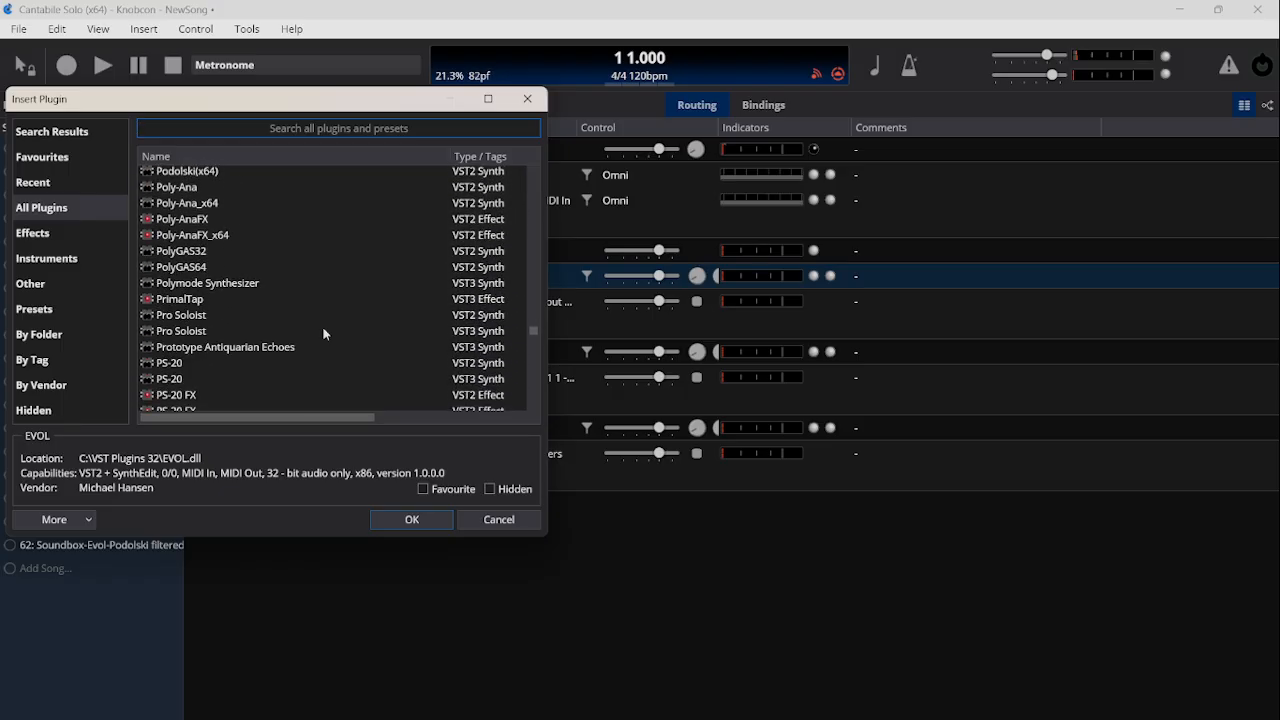
scroll(323, 333, up, 2)
scroll(324, 334, up, 15)
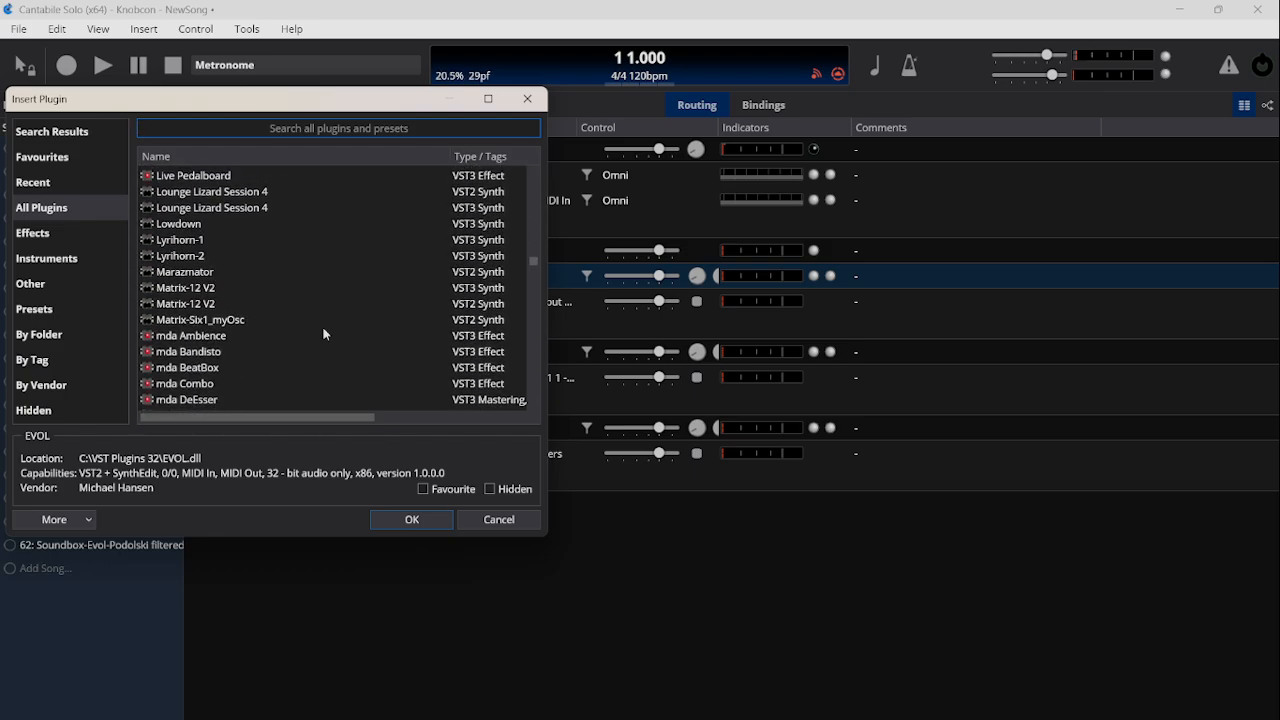
scroll(324, 334, up, 3)
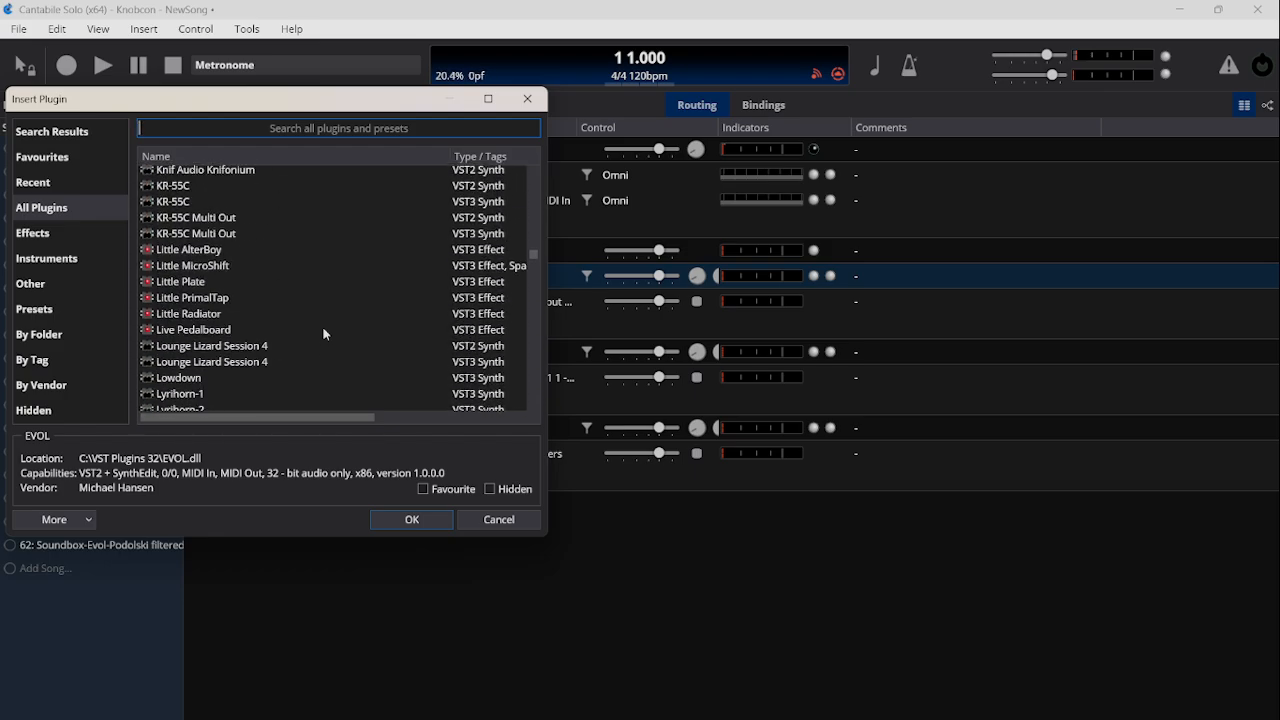
scroll(324, 334, down, 12)
scroll(324, 334, down, 15)
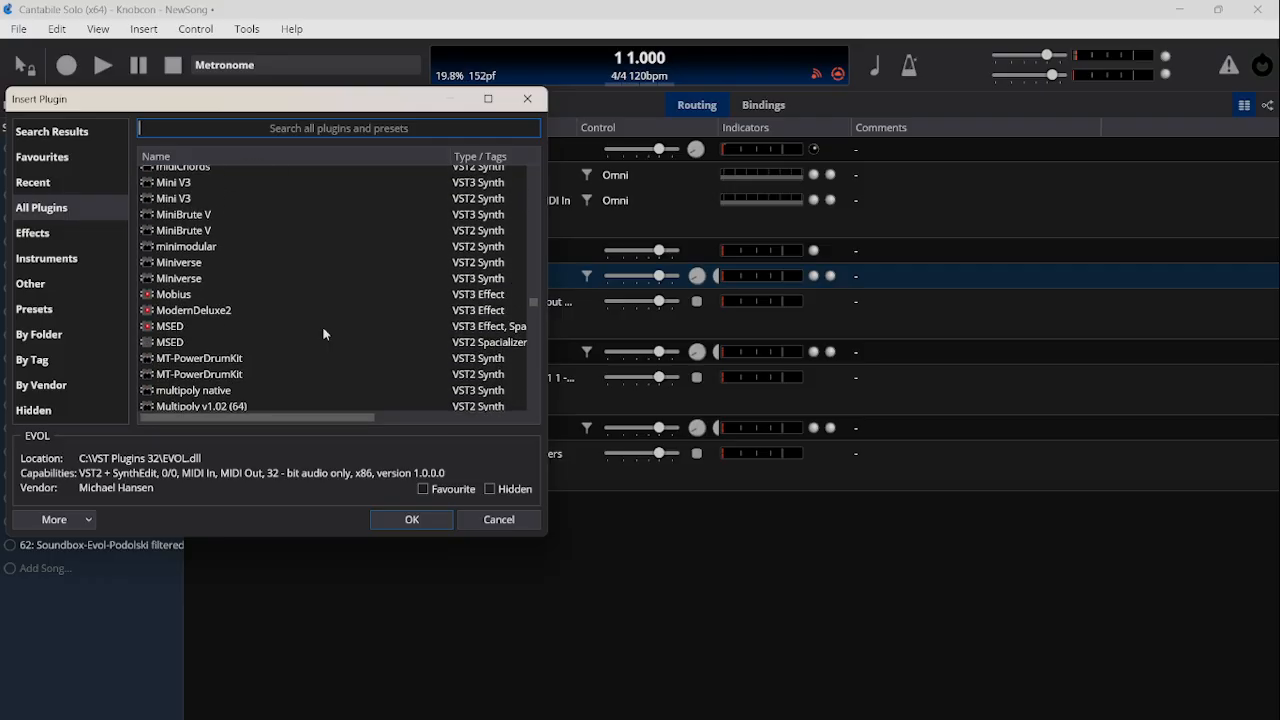
scroll(324, 334, down, 11)
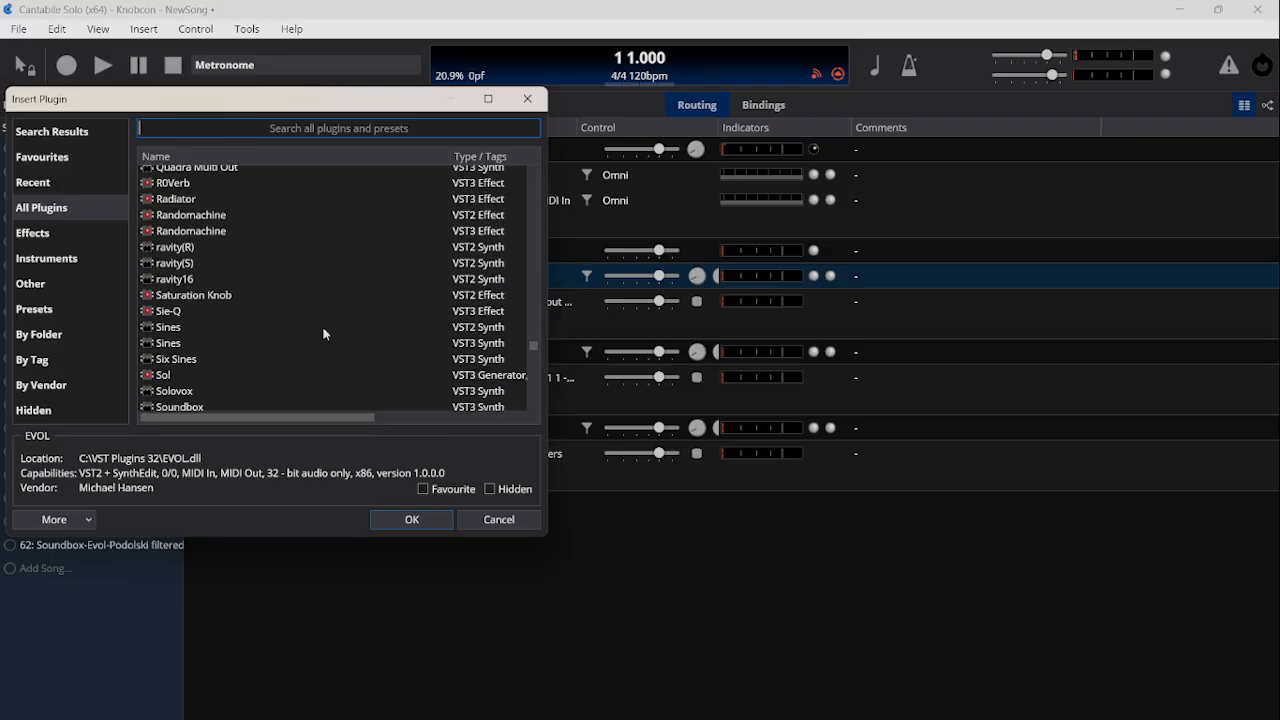
scroll(324, 334, down, 4)
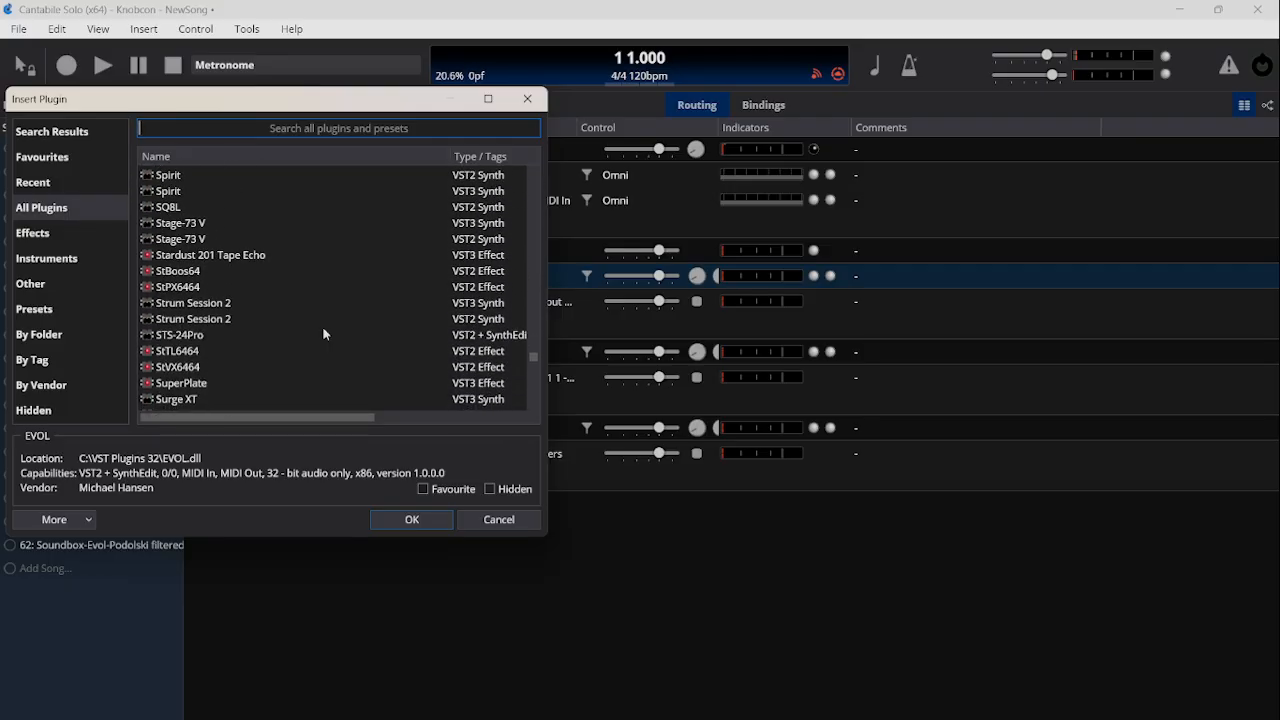
scroll(324, 334, down, 2)
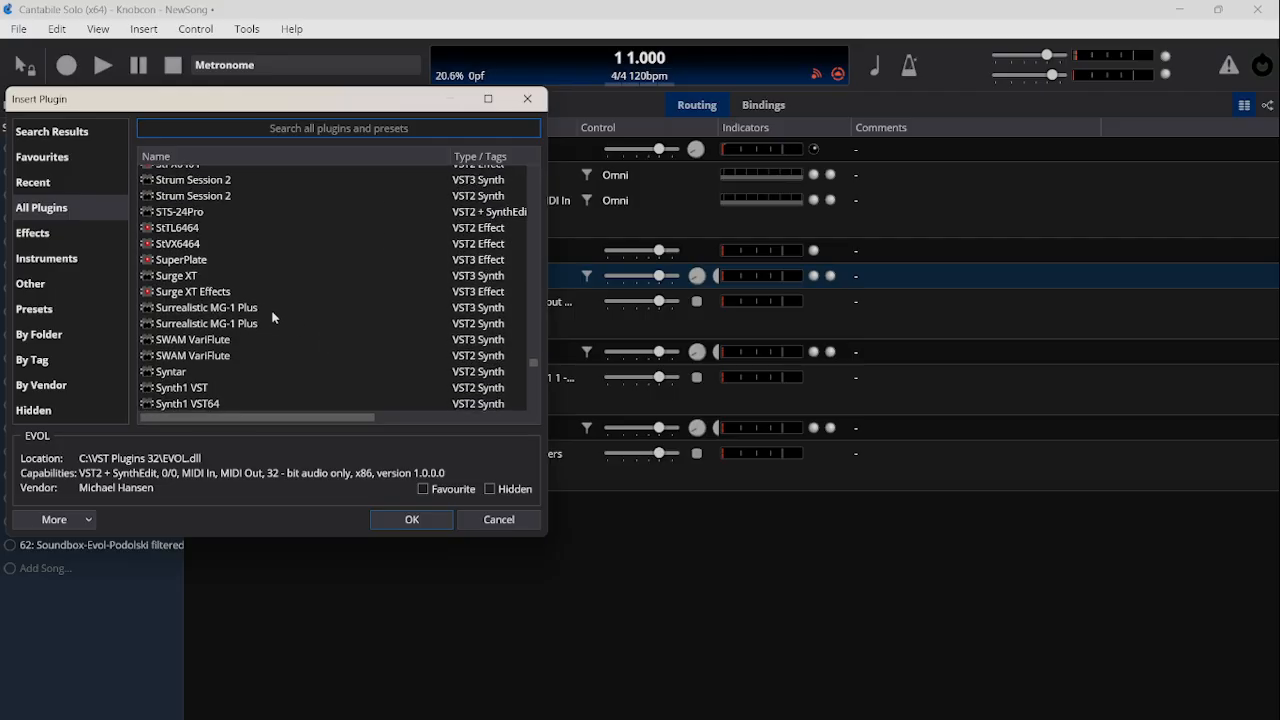
double_click(234, 309)
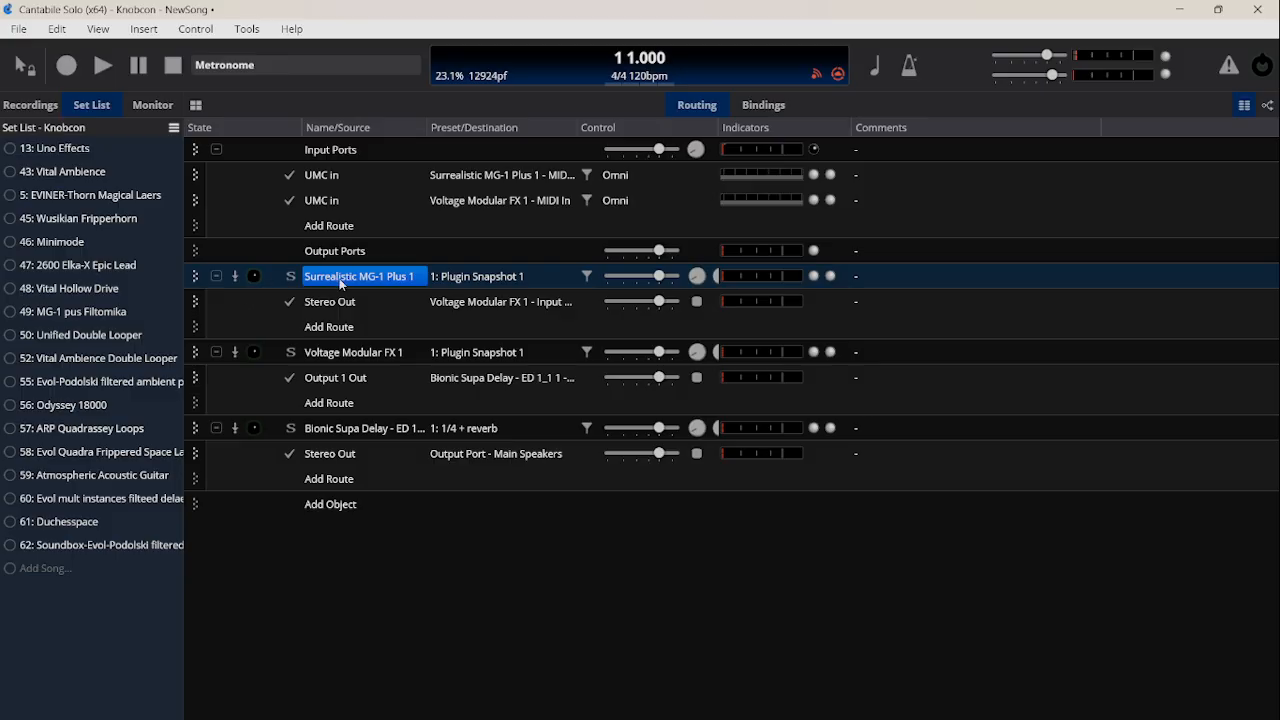
Open the Surrealistic MG-1 Plus editor and position its window clear of the plugin names in the routing list.
double_click(340, 283)
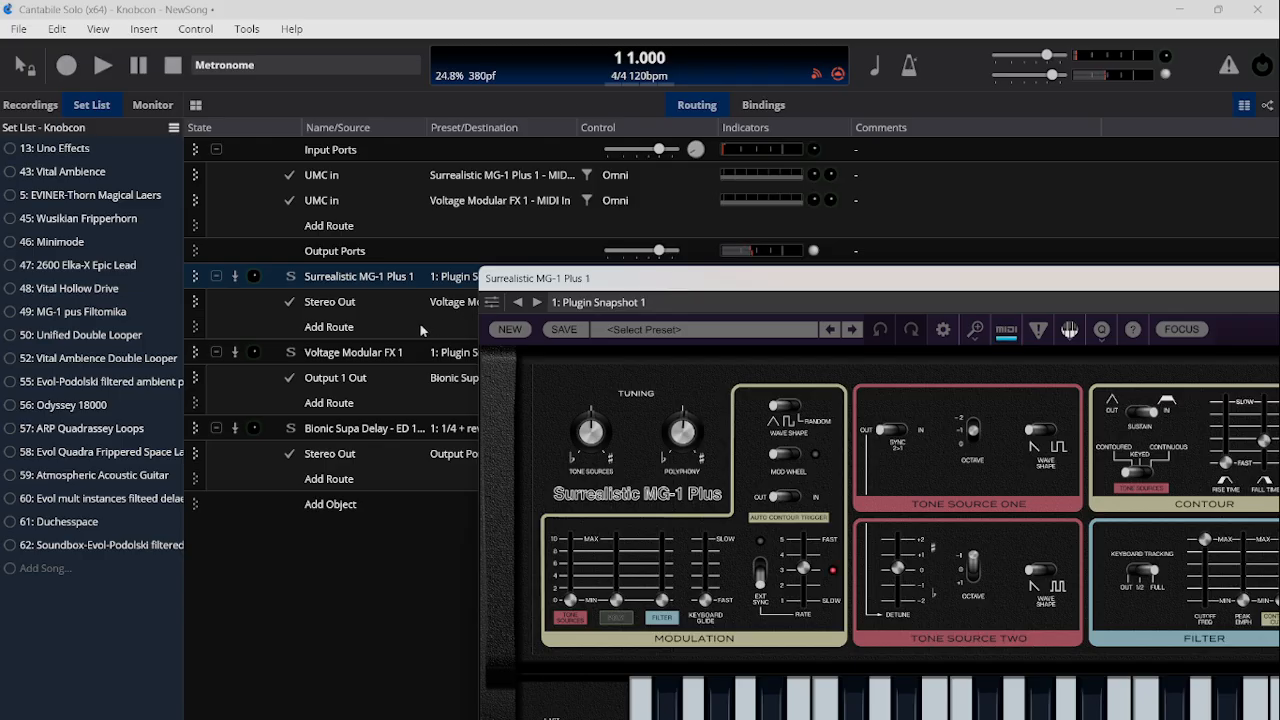
drag(735, 280, 470, 162)
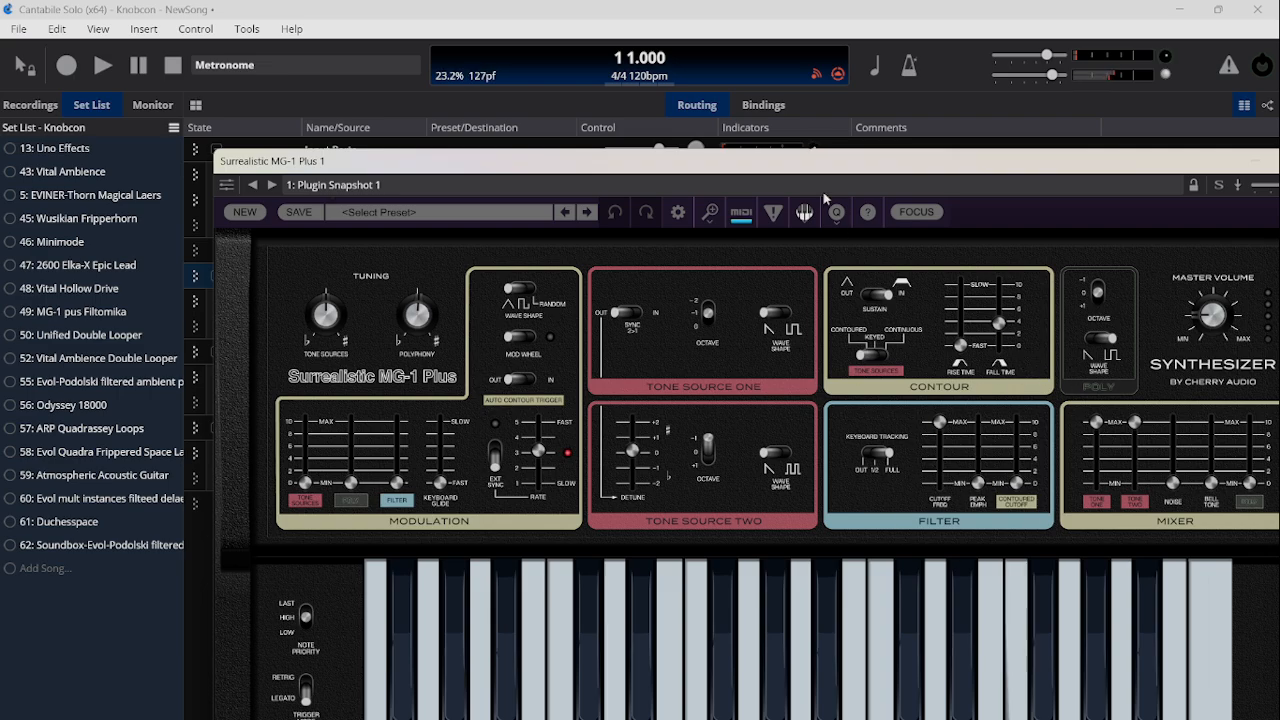
drag(793, 170, 974, 143)
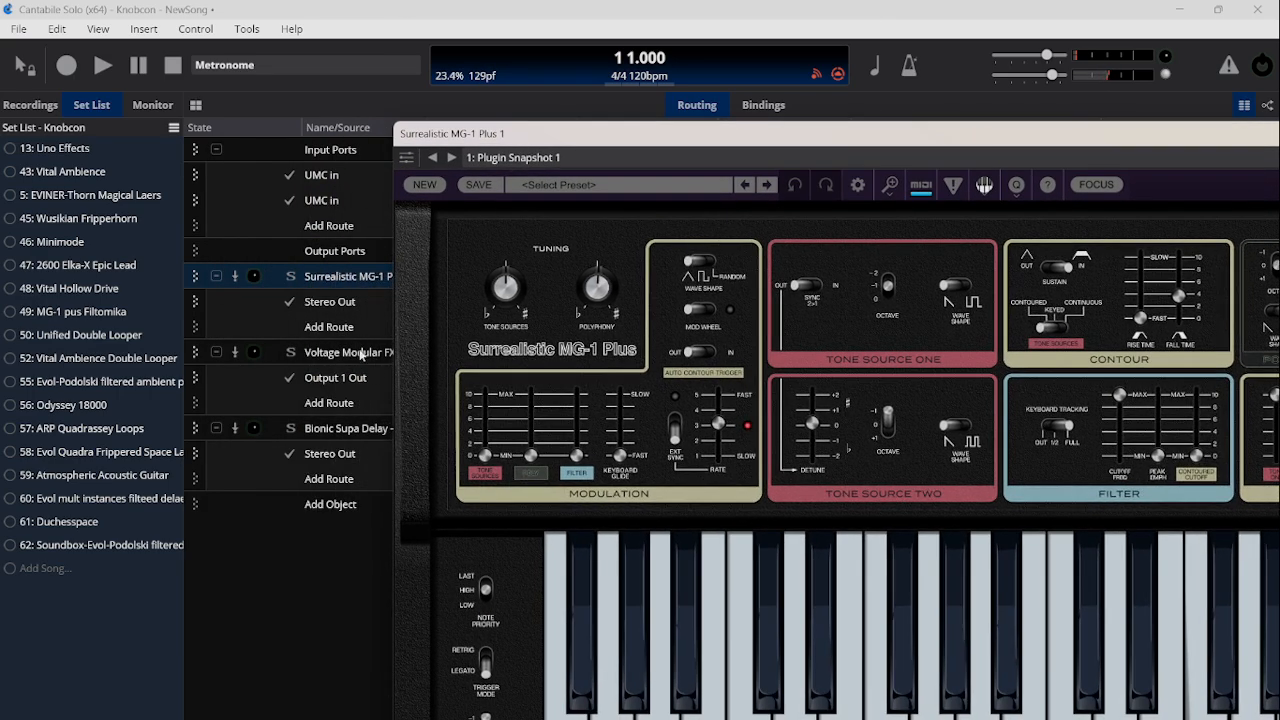
Open the Voltage Modular FX 1 editor, raise the Filter module's Resonance to about 82.9%, and shift the editor aside.
click(358, 354)
double_click(358, 353)
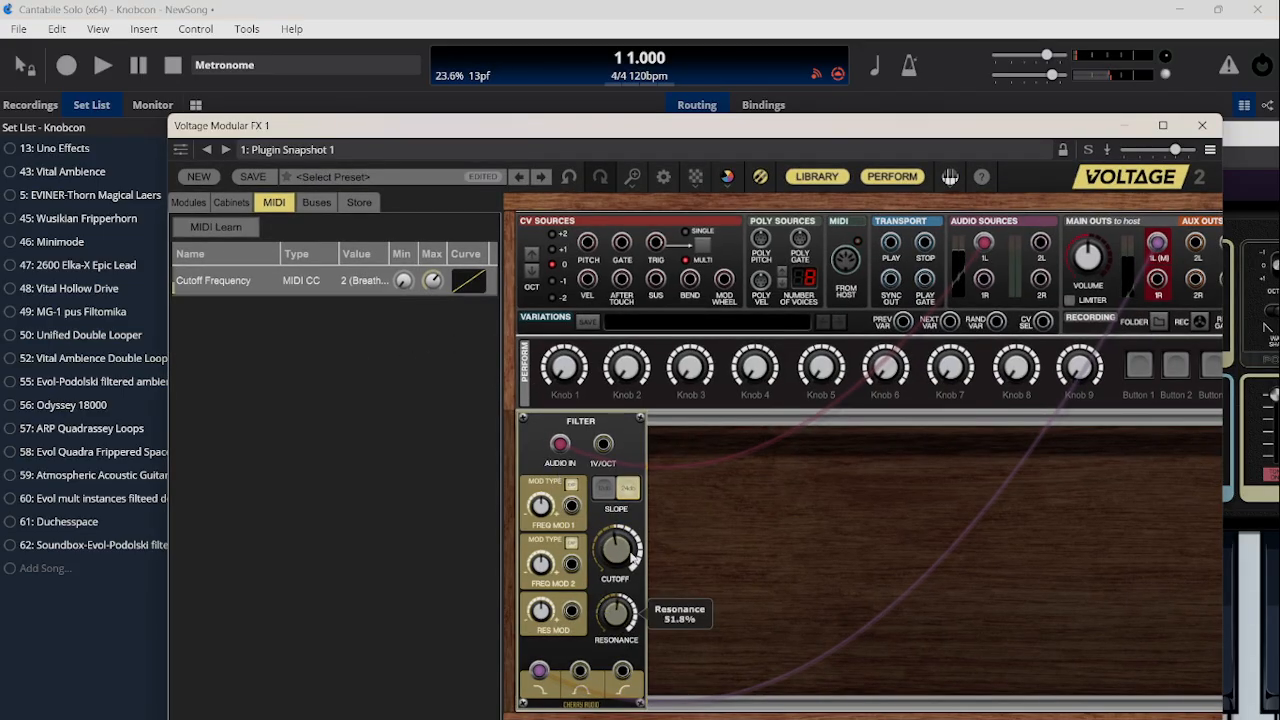
drag(621, 608, 627, 590)
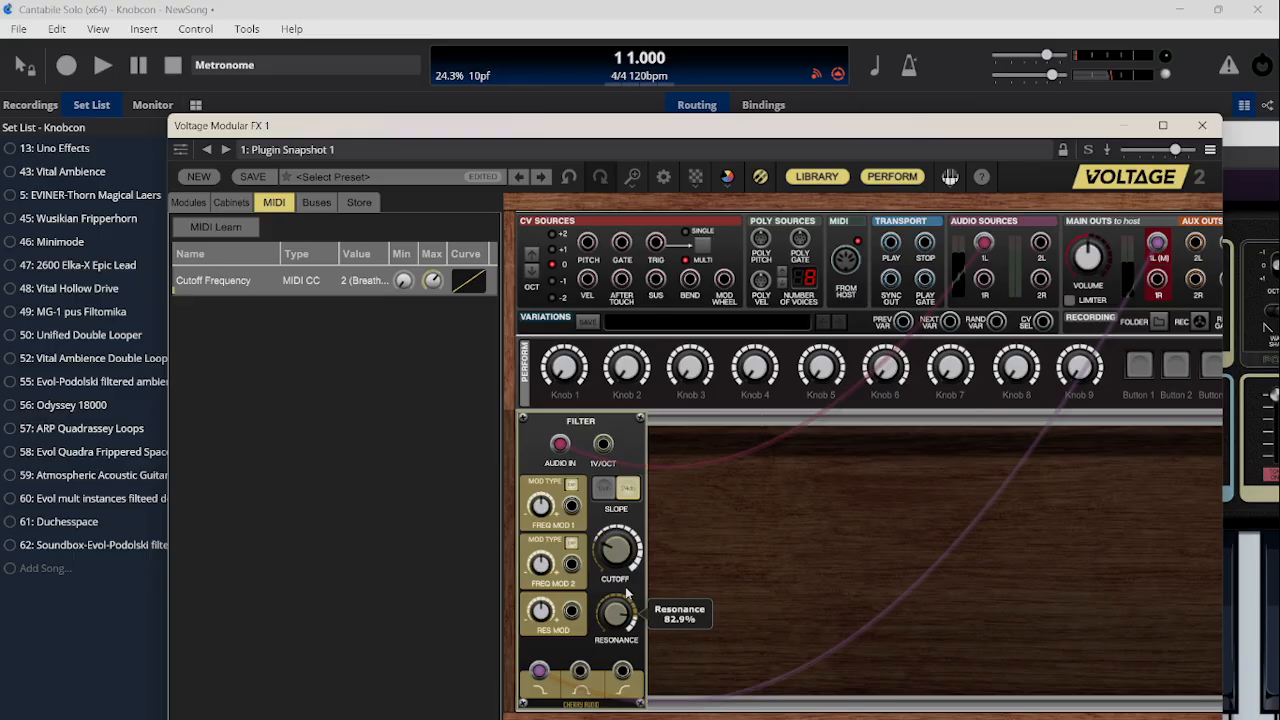
drag(1026, 127, 418, 186)
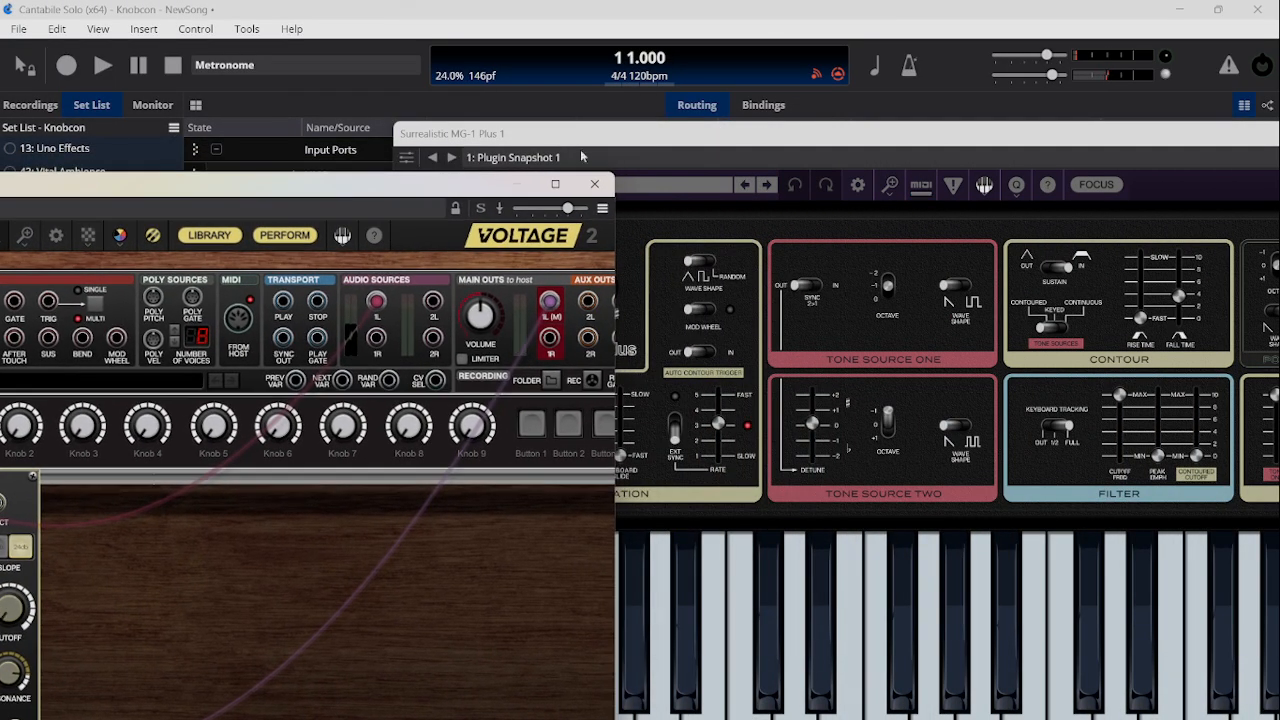
Bring the Surrealistic MG-1 Plus editor into view, lower its filter cutoff frequency, and raise the peak emphasis slightly.
drag(855, 140, 572, 101)
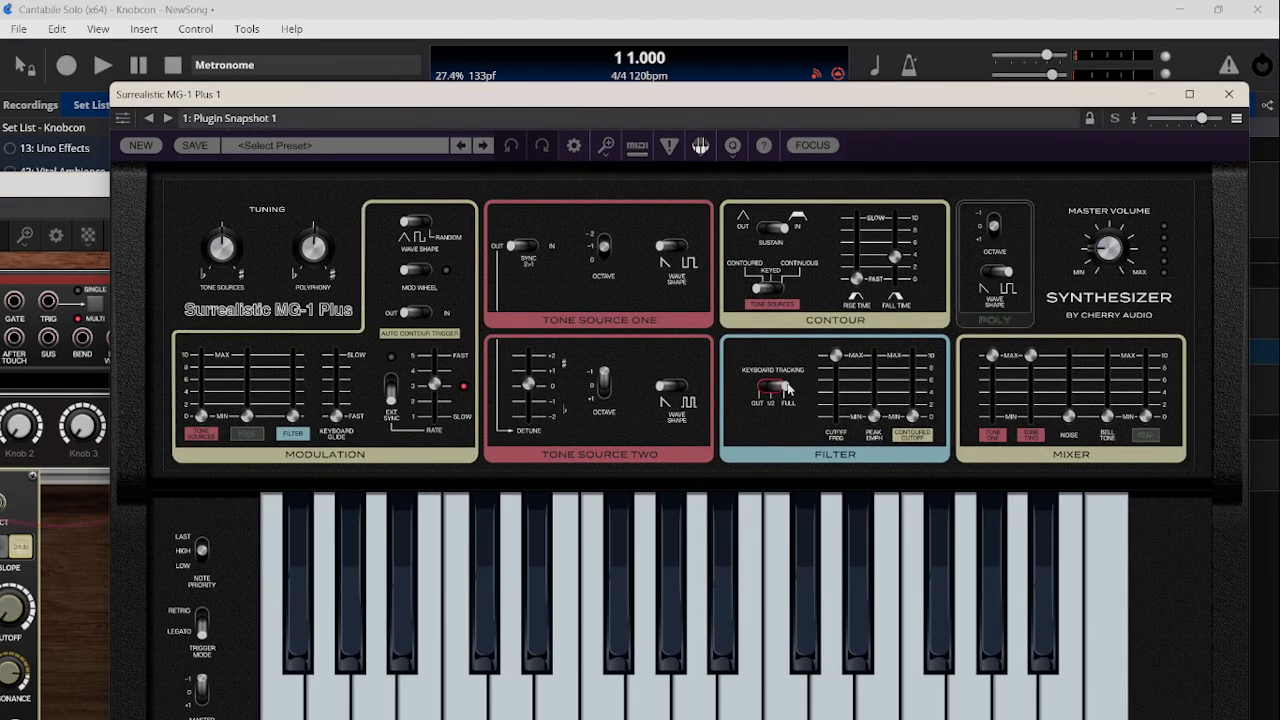
drag(836, 356, 876, 420)
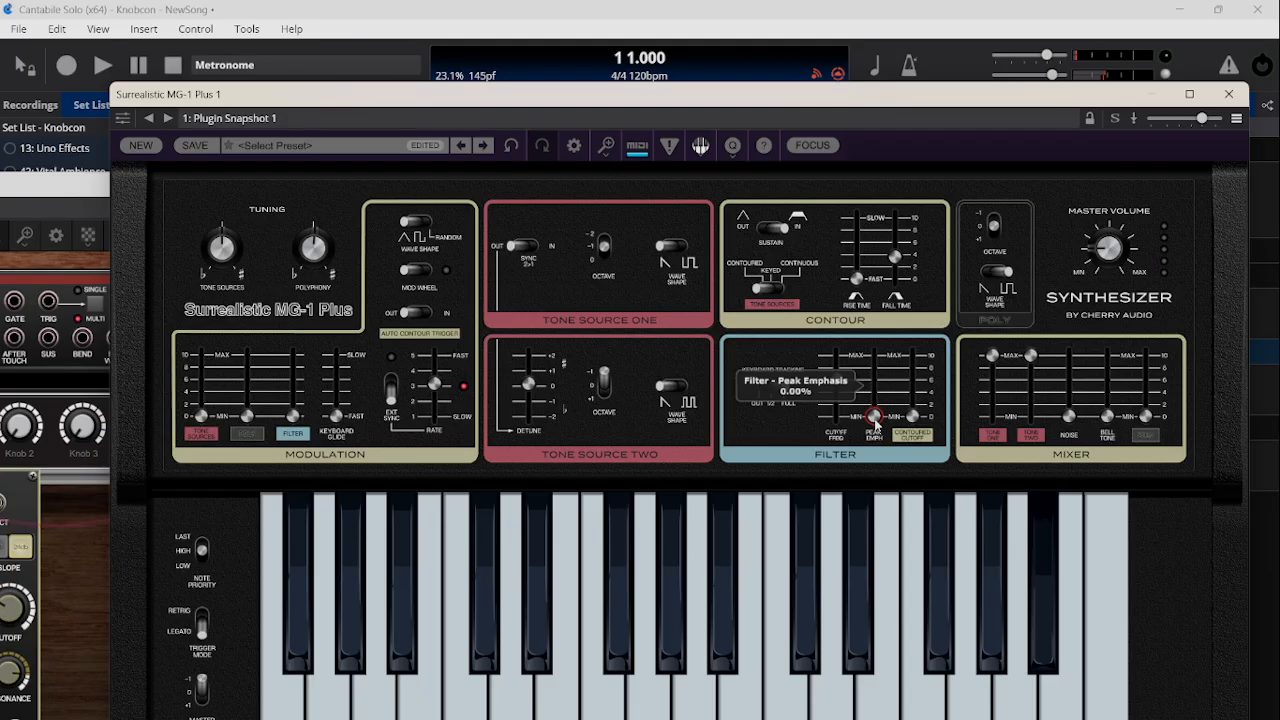
drag(874, 416, 875, 411)
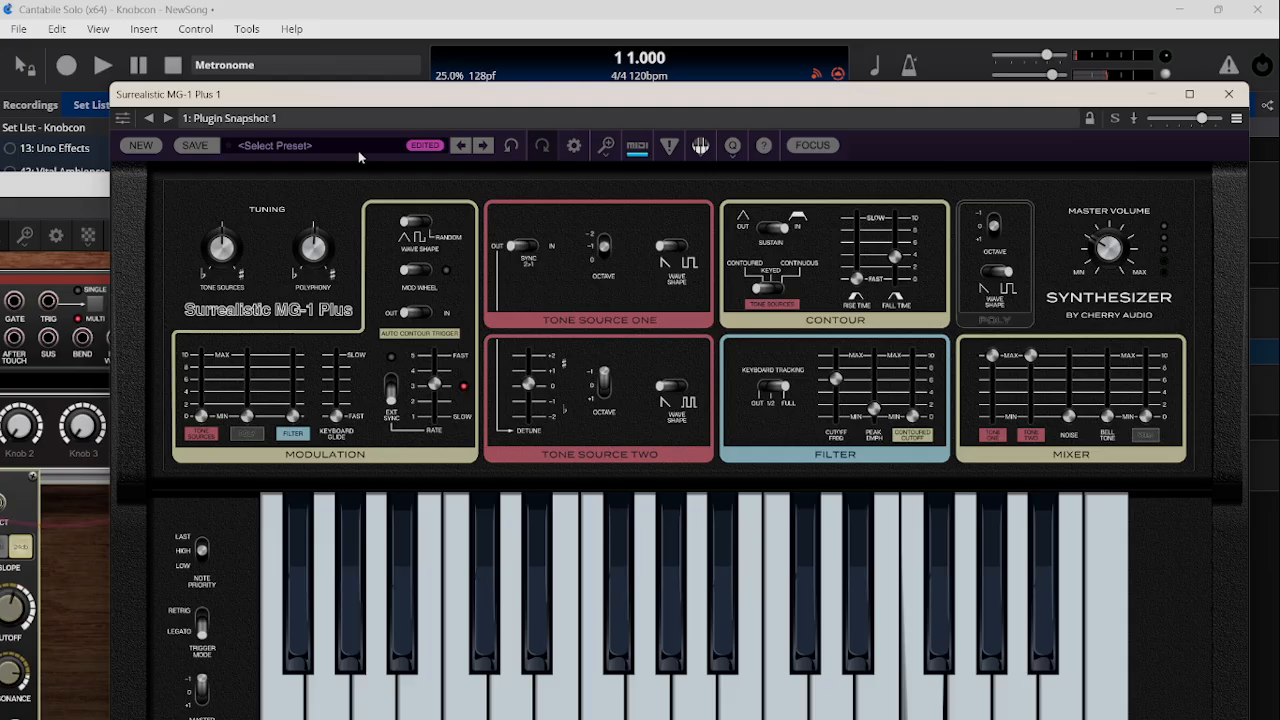
Load the SJ Reso Lead preset from the Lead category into Surrealistic MG-1 Plus.
click(345, 146)
click(257, 322)
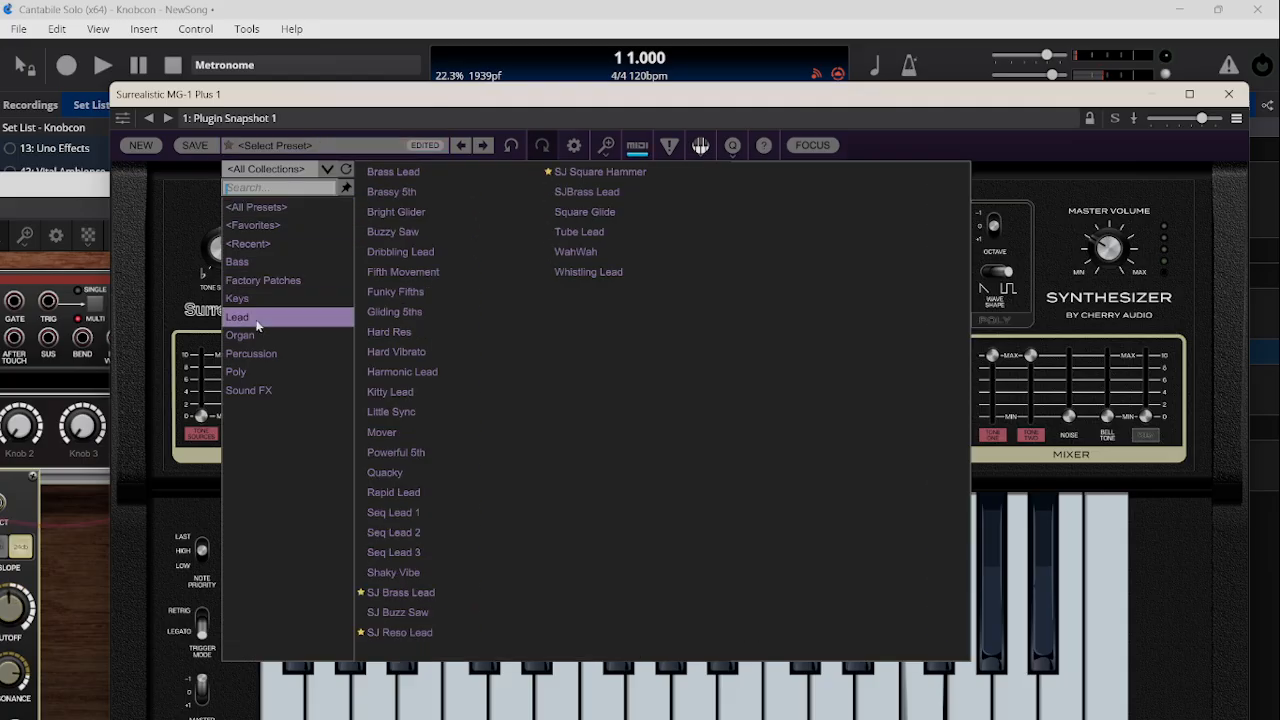
click(404, 633)
Uncover the routing list and switch Voltage Modular FX 1's audio bypass on and back off to compare the synth without the filter.
drag(709, 93, 1047, 71)
drag(413, 188, 415, 495)
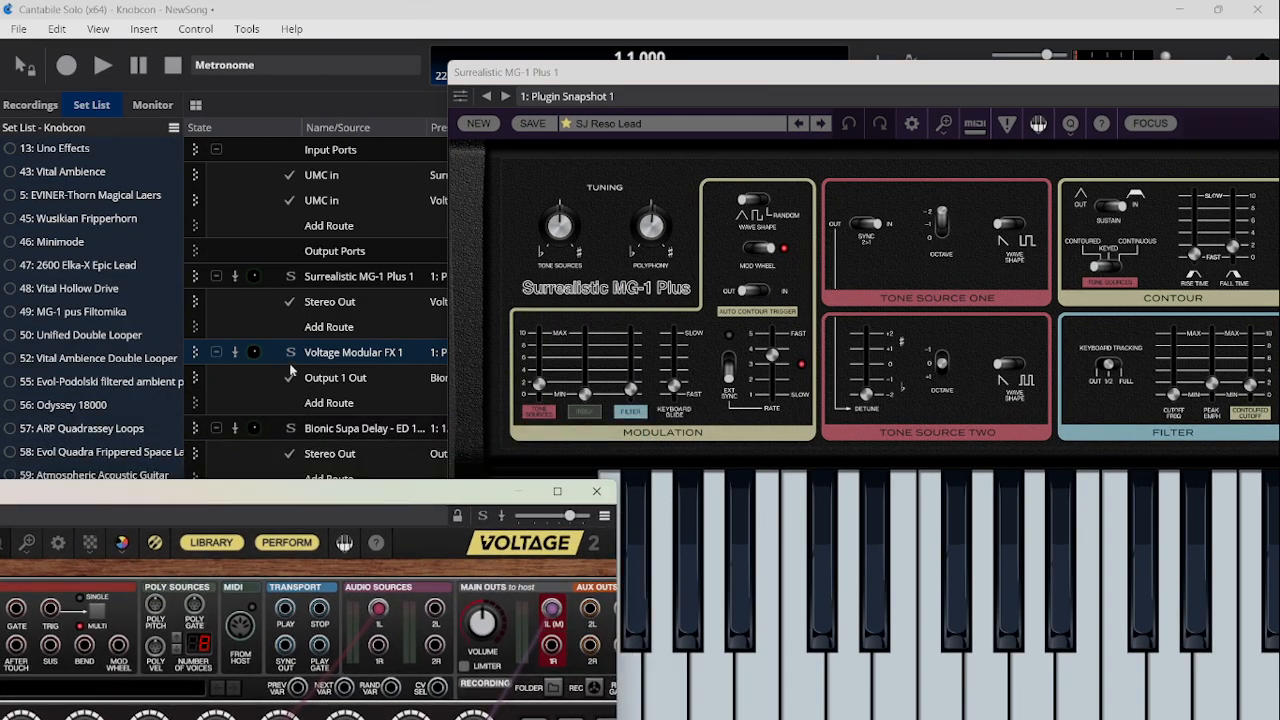
click(237, 360)
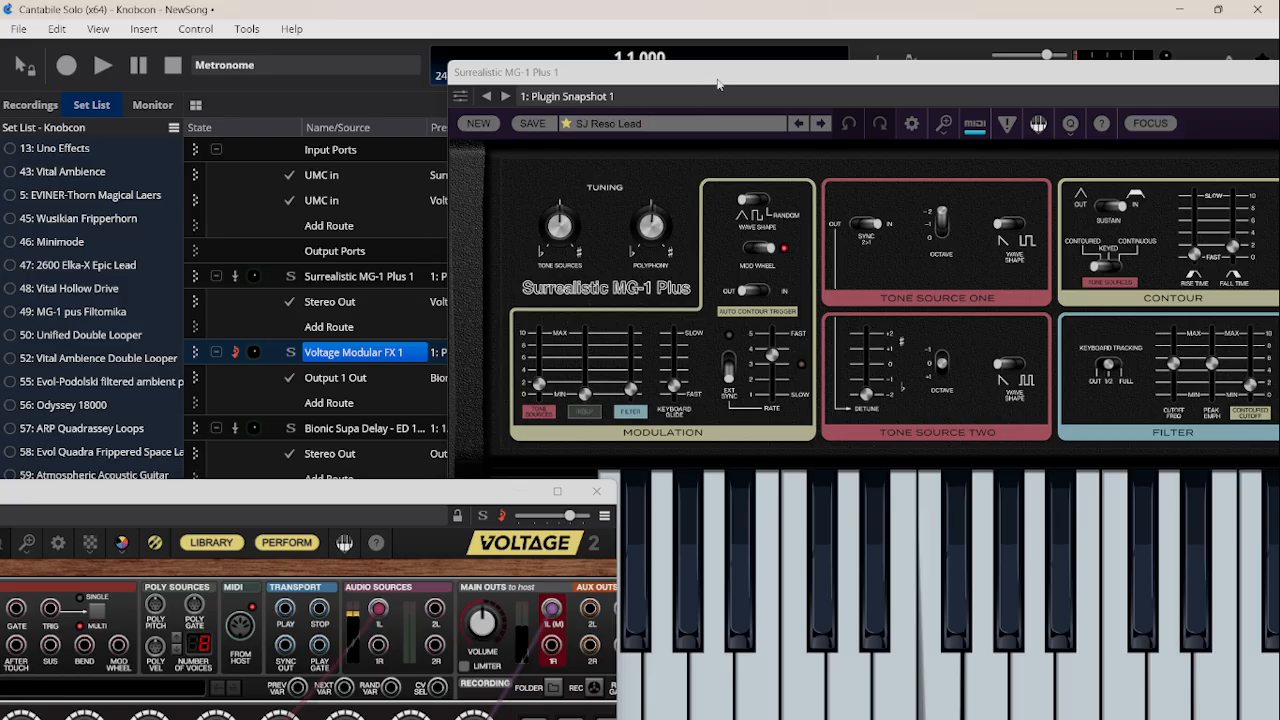
drag(717, 84, 371, 55)
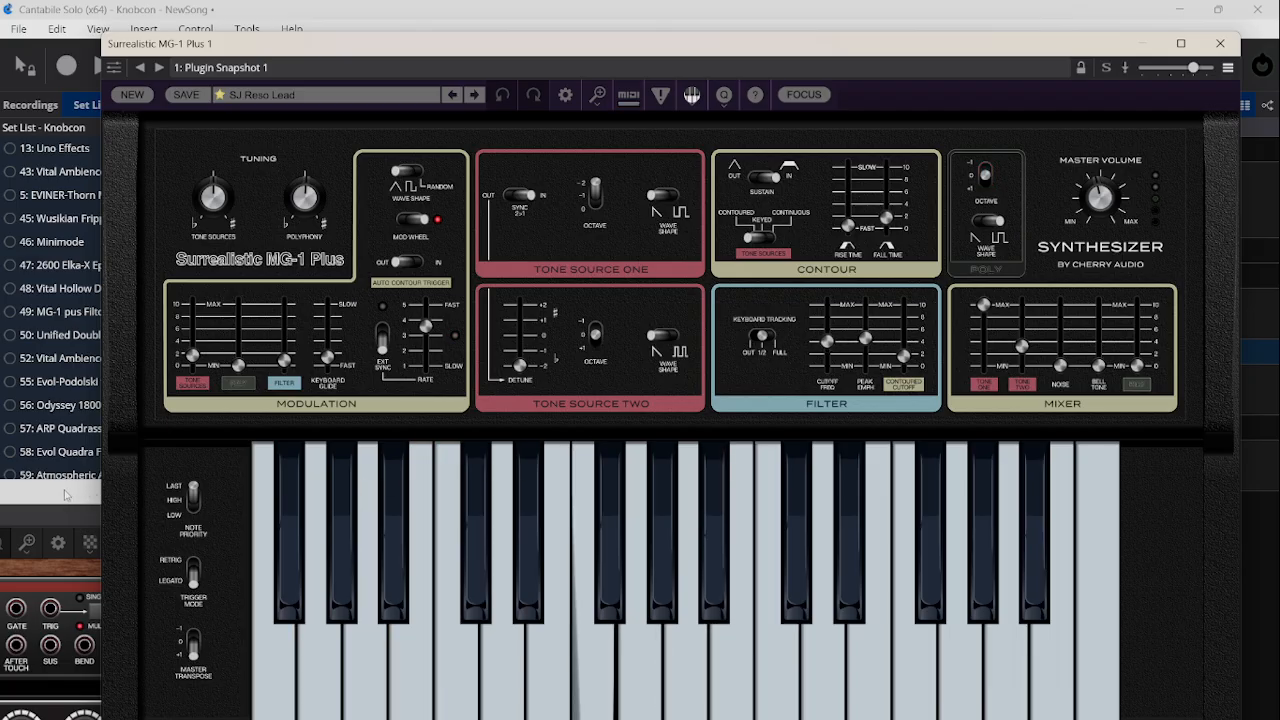
drag(464, 47, 985, 68)
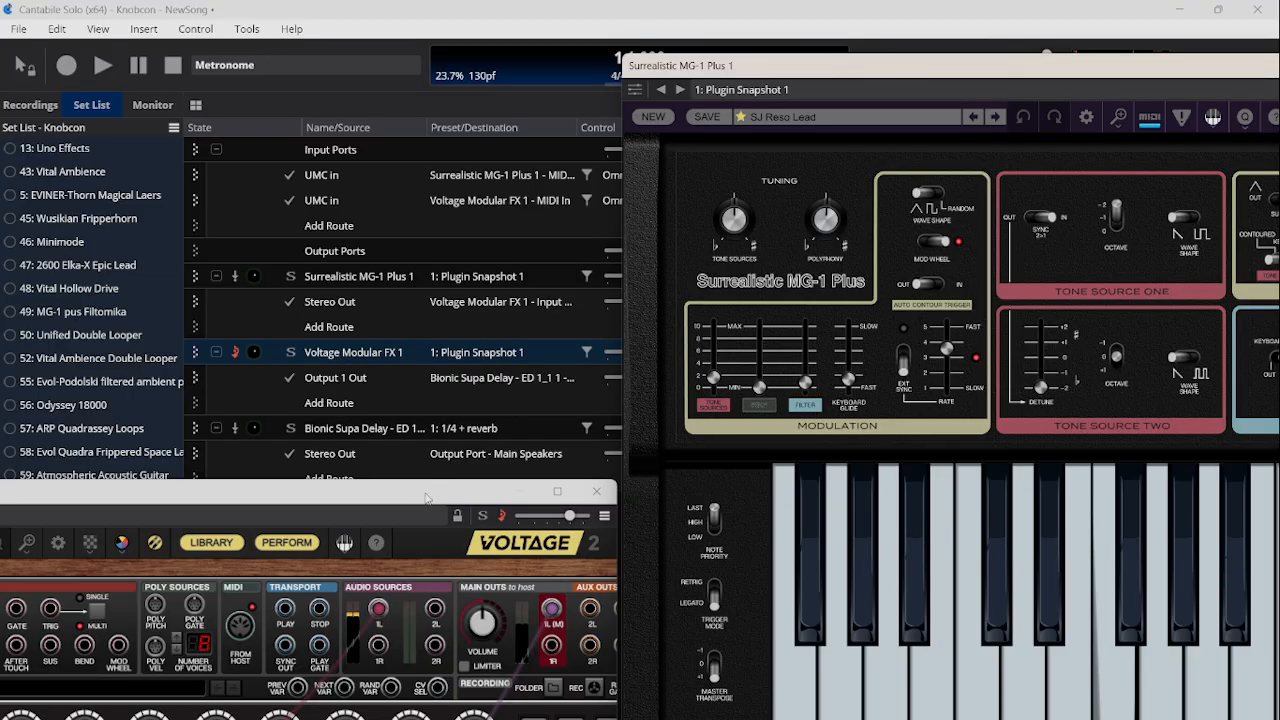
click(237, 355)
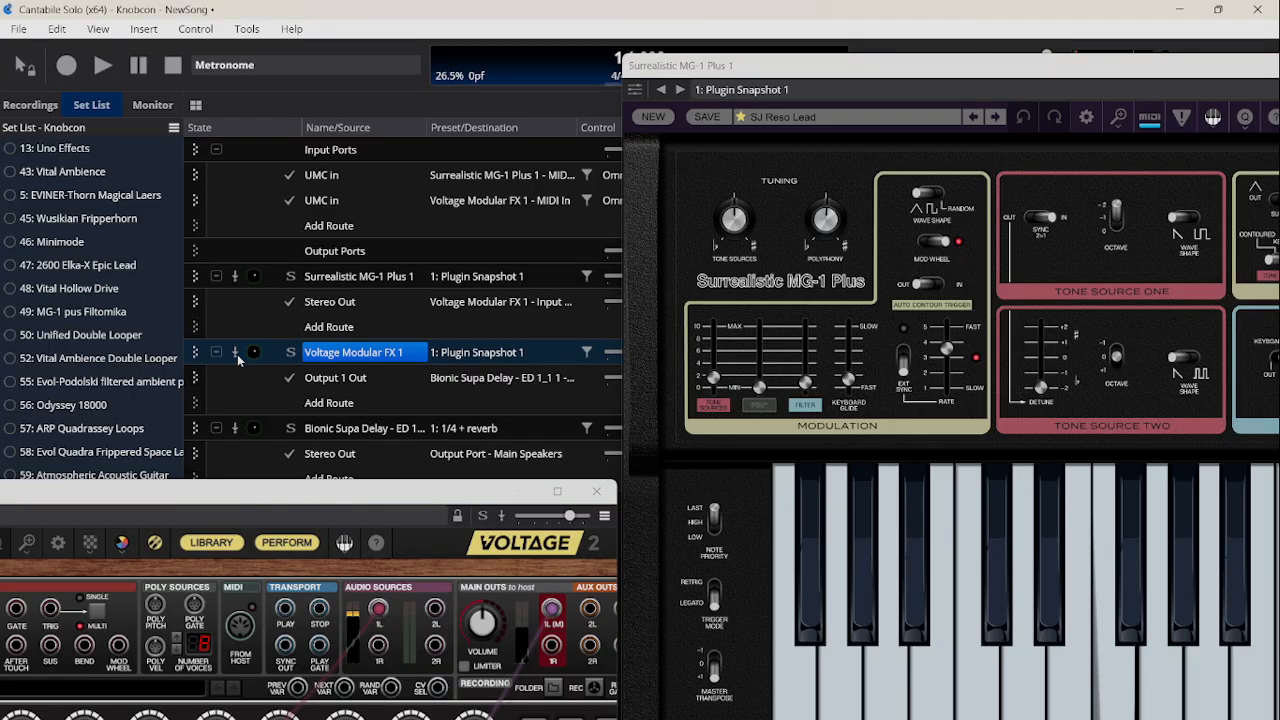
In the Voltage Modular FX 1 Filter module, lower the Resonance, switch the Slope to its first option, and close the editor.
drag(315, 500, 445, 93)
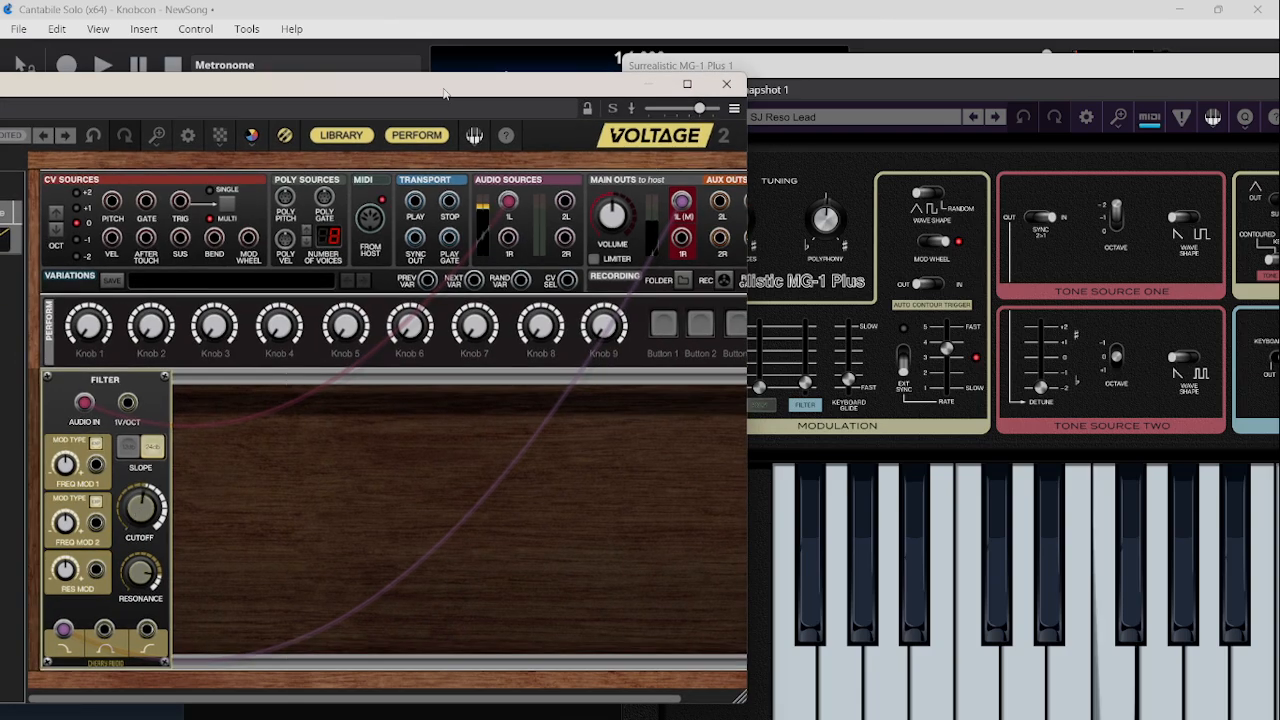
drag(148, 572, 148, 600)
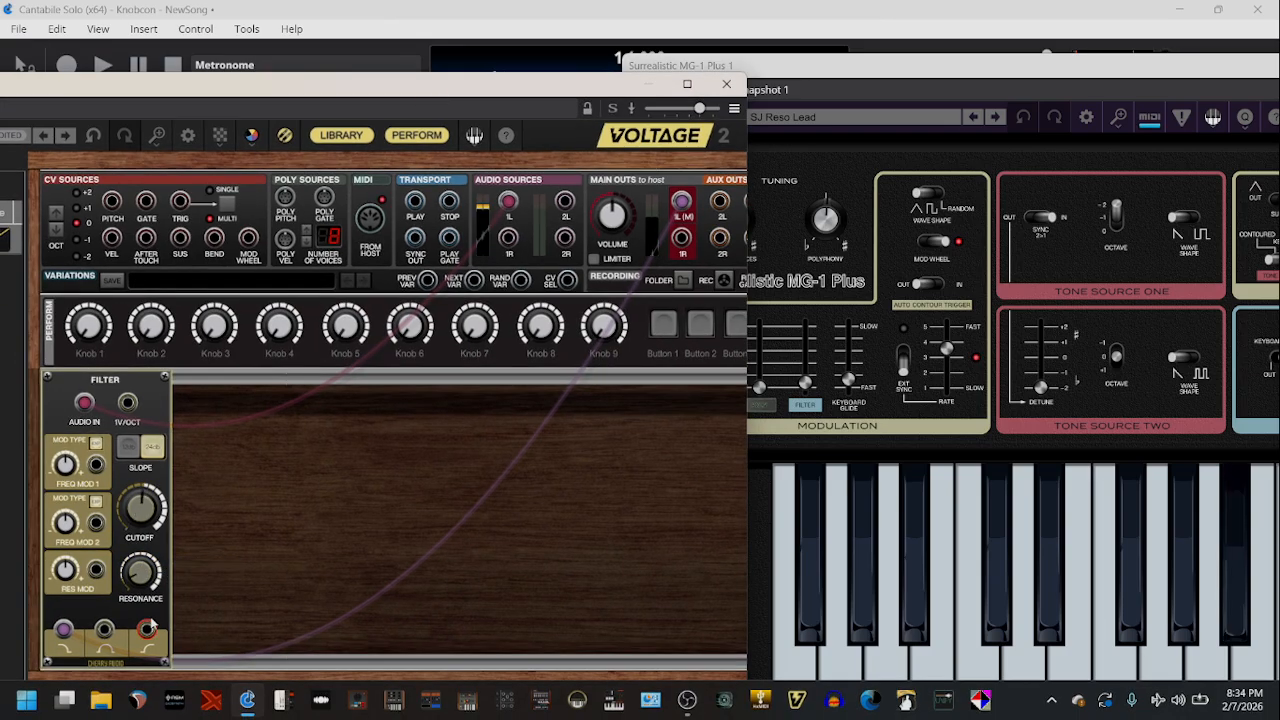
drag(147, 571, 147, 554)
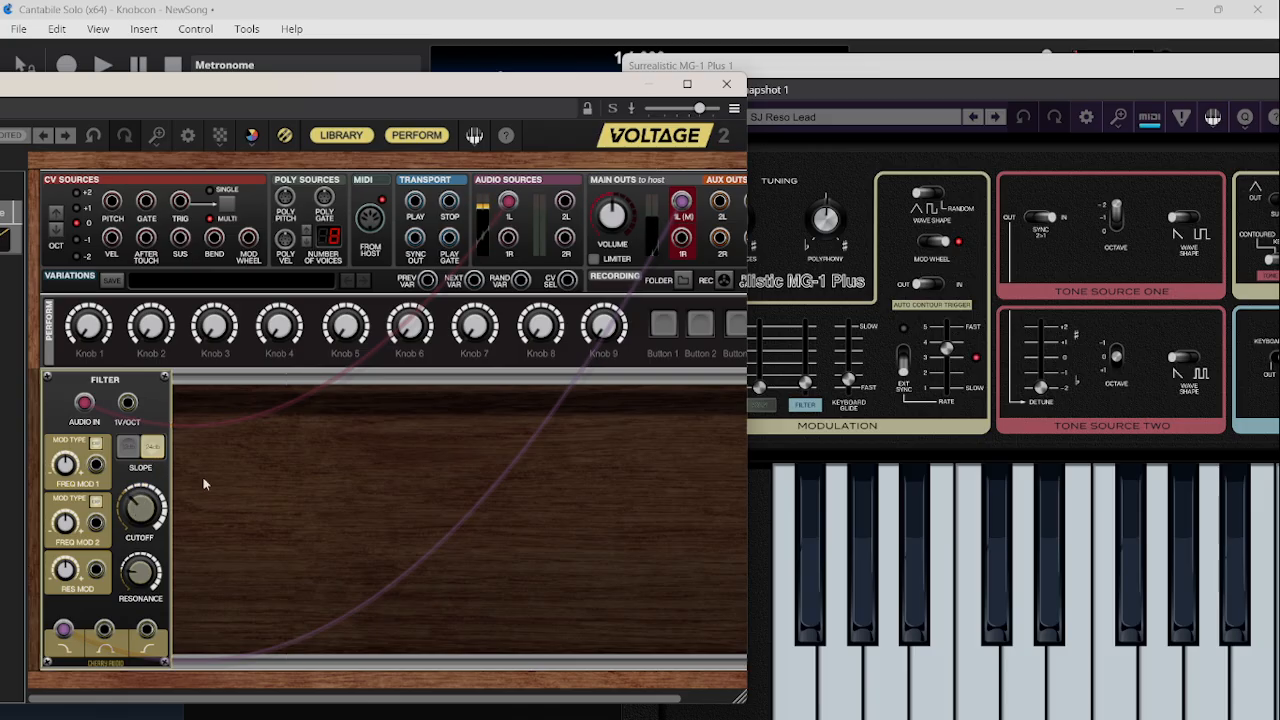
click(119, 452)
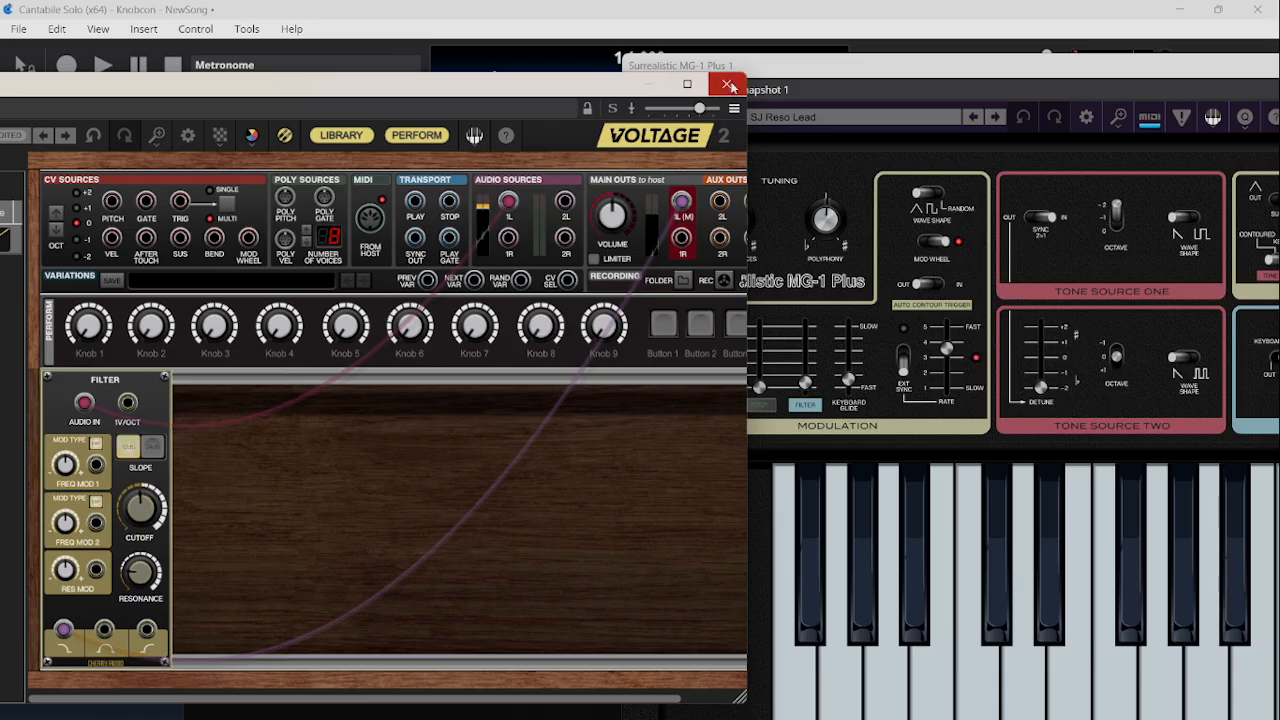
click(726, 84)
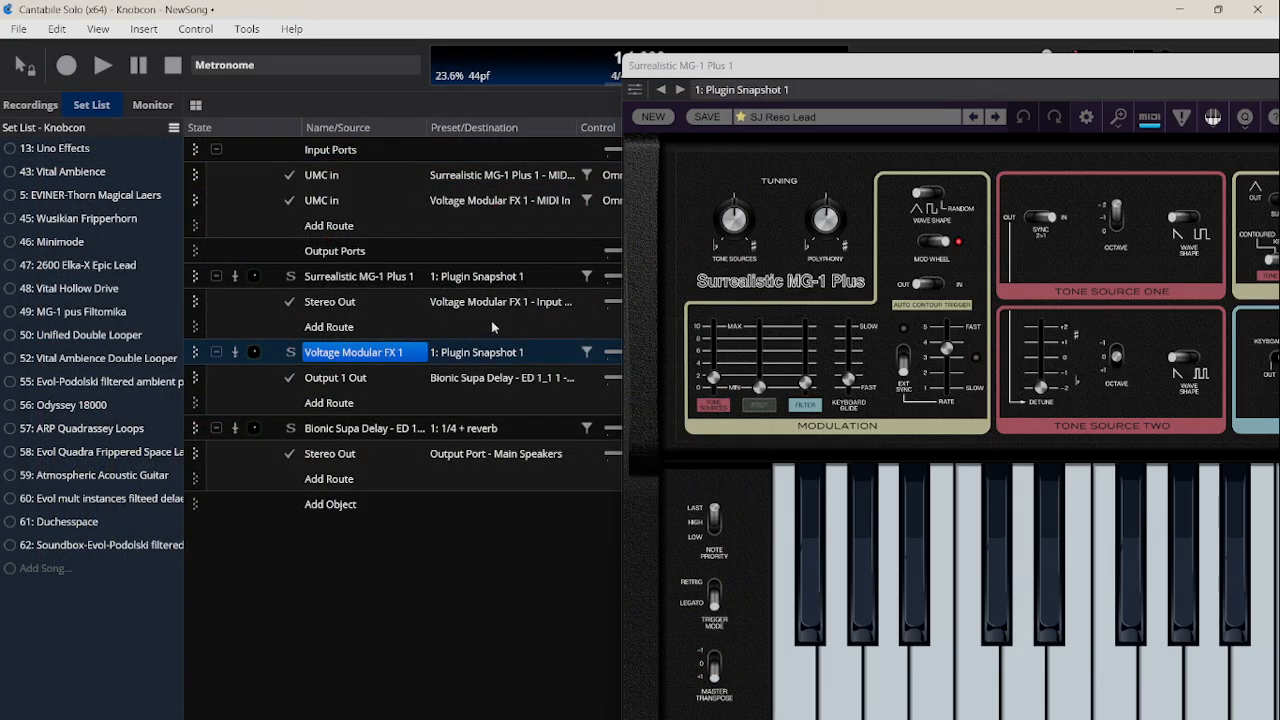
Toggle the Voltage Modular FX 1 audio bypass repeatedly to compare the filtered and unfiltered sound, leaving the plugin active.
click(236, 355)
click(236, 354)
click(236, 355)
click(236, 355)
click(236, 355)
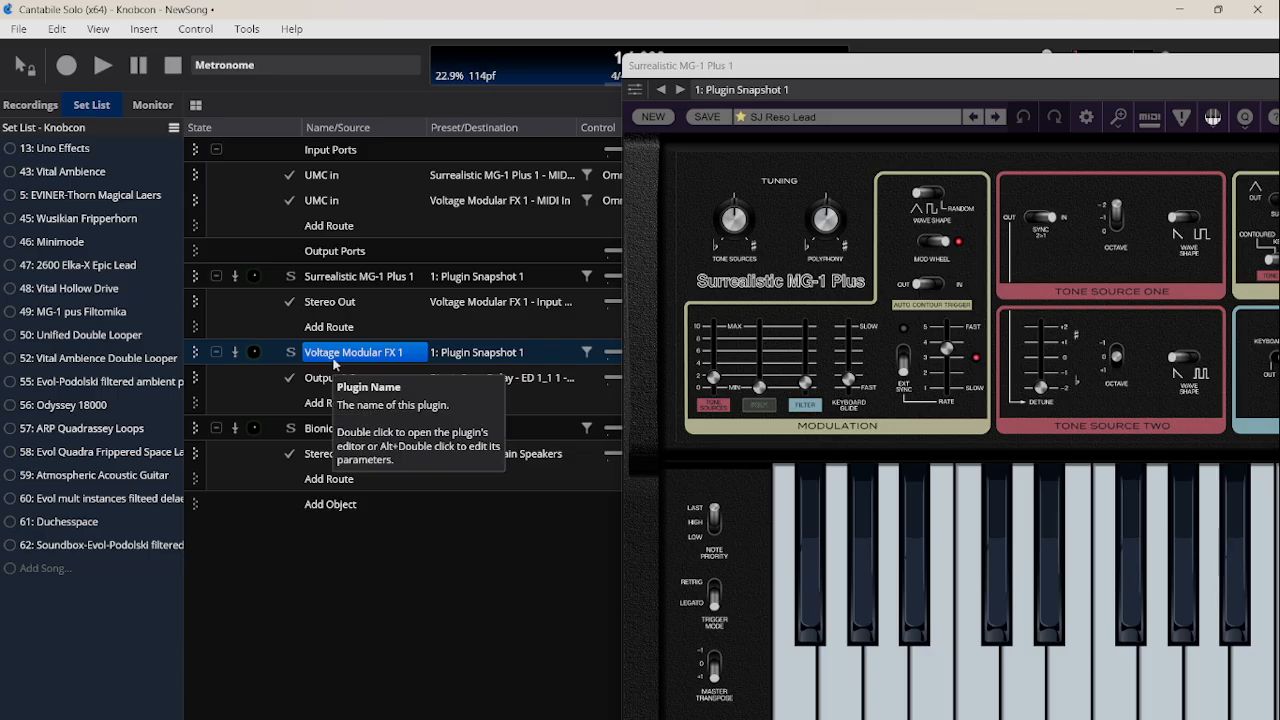
Open and maximize the Voltage Modular FX 1 editor, look through its module library list, and close the editor.
double_click(333, 362)
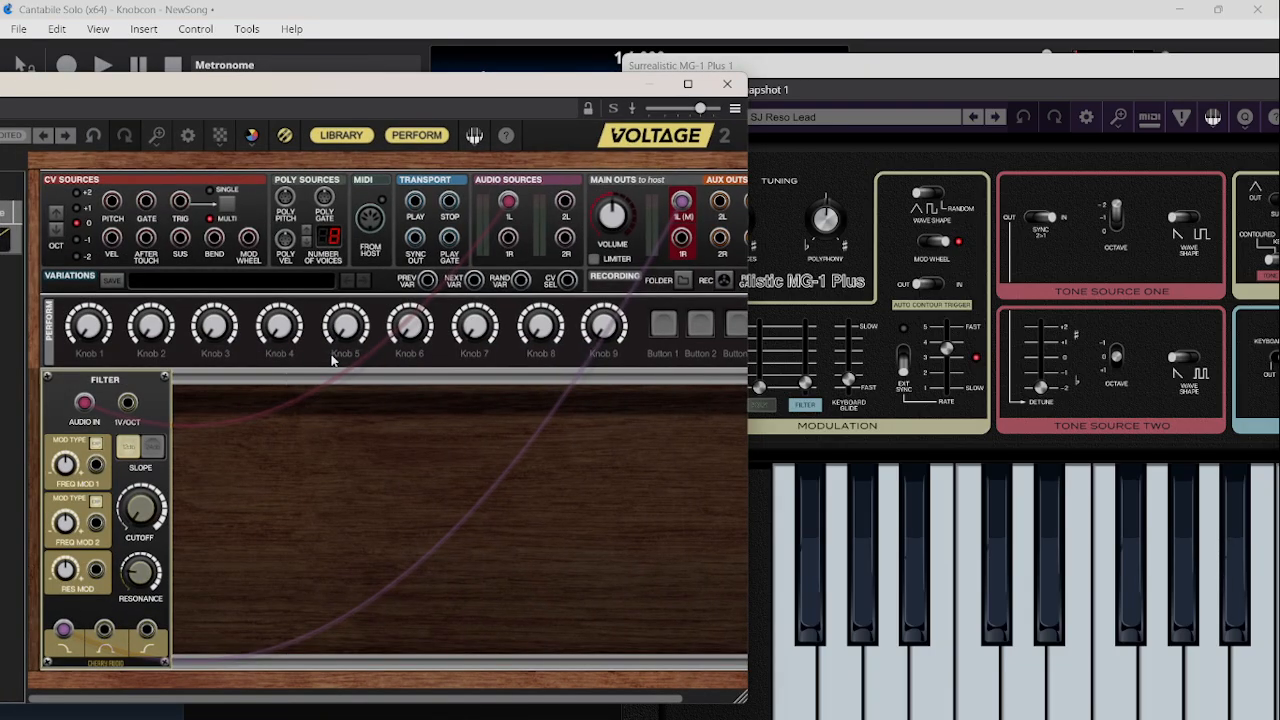
click(689, 84)
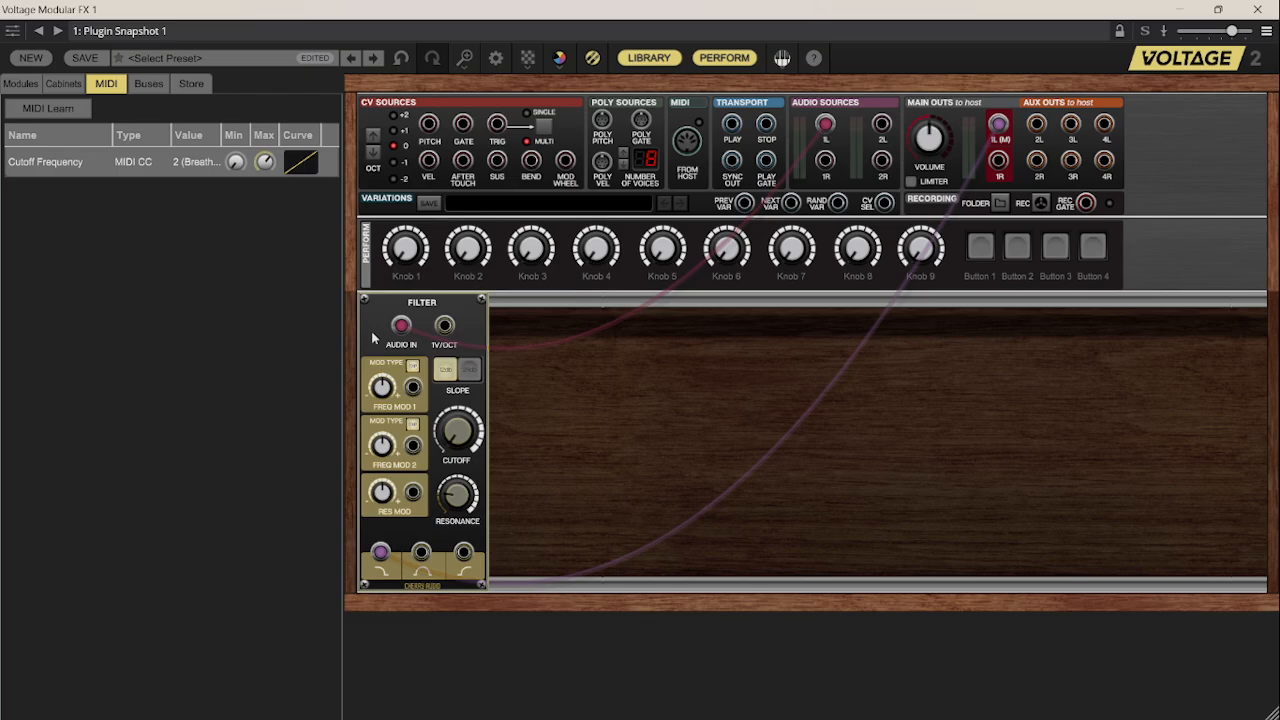
click(35, 88)
scroll(171, 298, down, 15)
scroll(171, 304, down, 10)
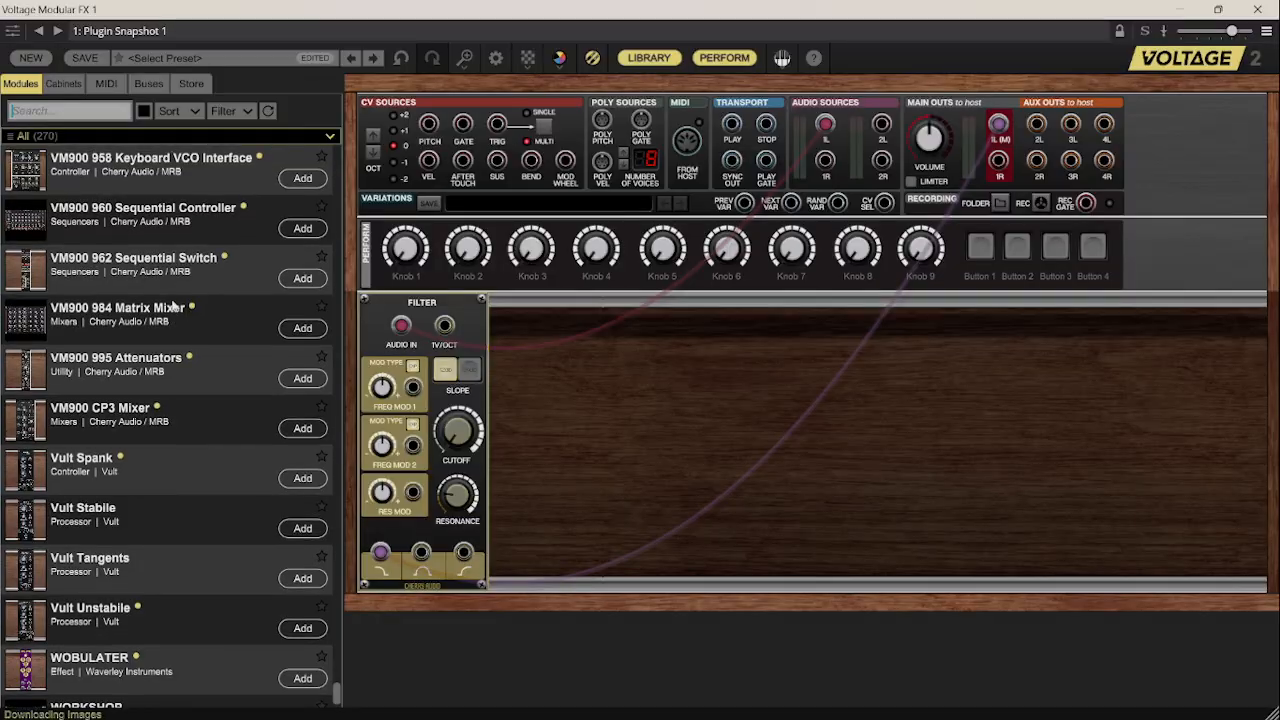
scroll(173, 305, up, 1)
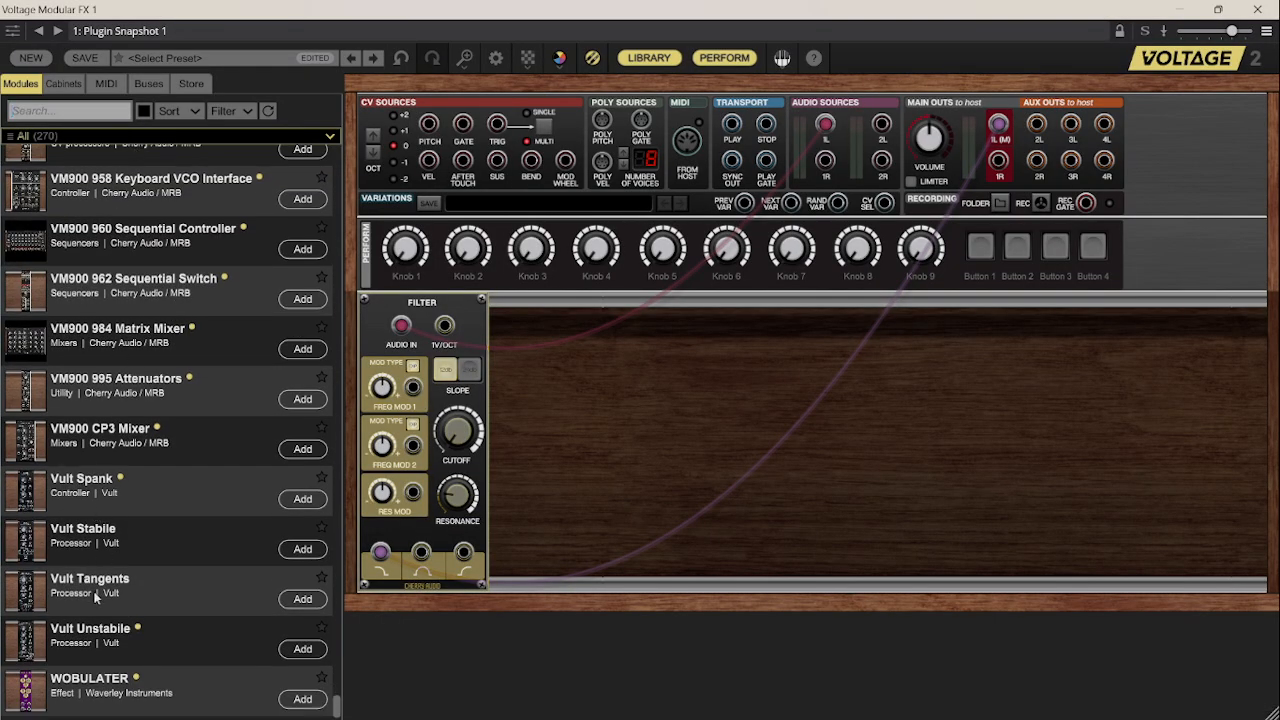
scroll(156, 393, up, 20)
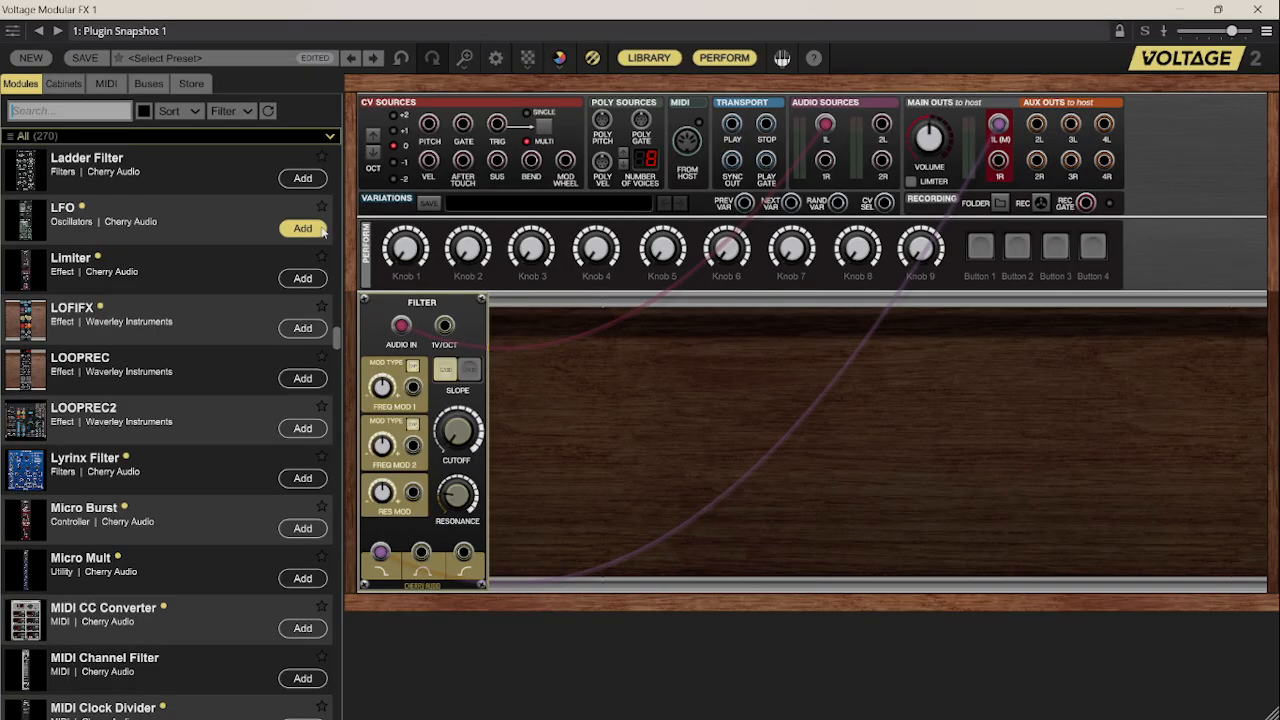
scroll(186, 245, up, 20)
scroll(186, 243, up, 15)
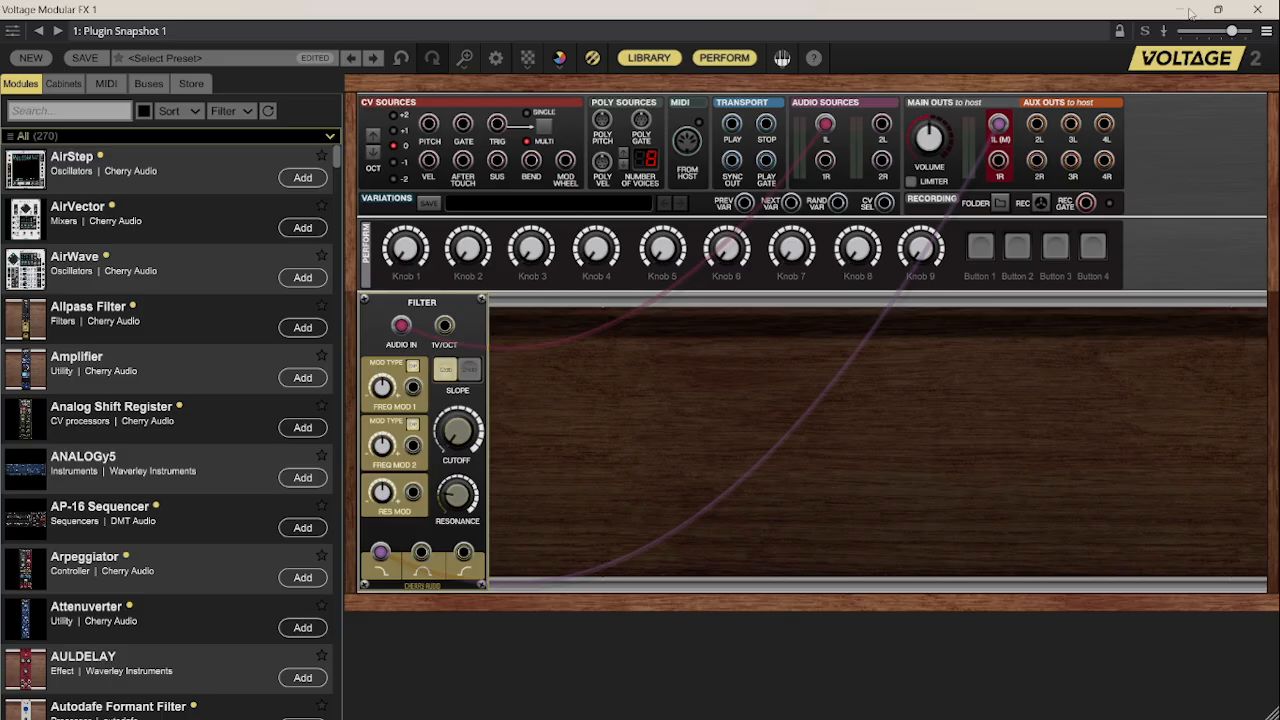
click(1260, 10)
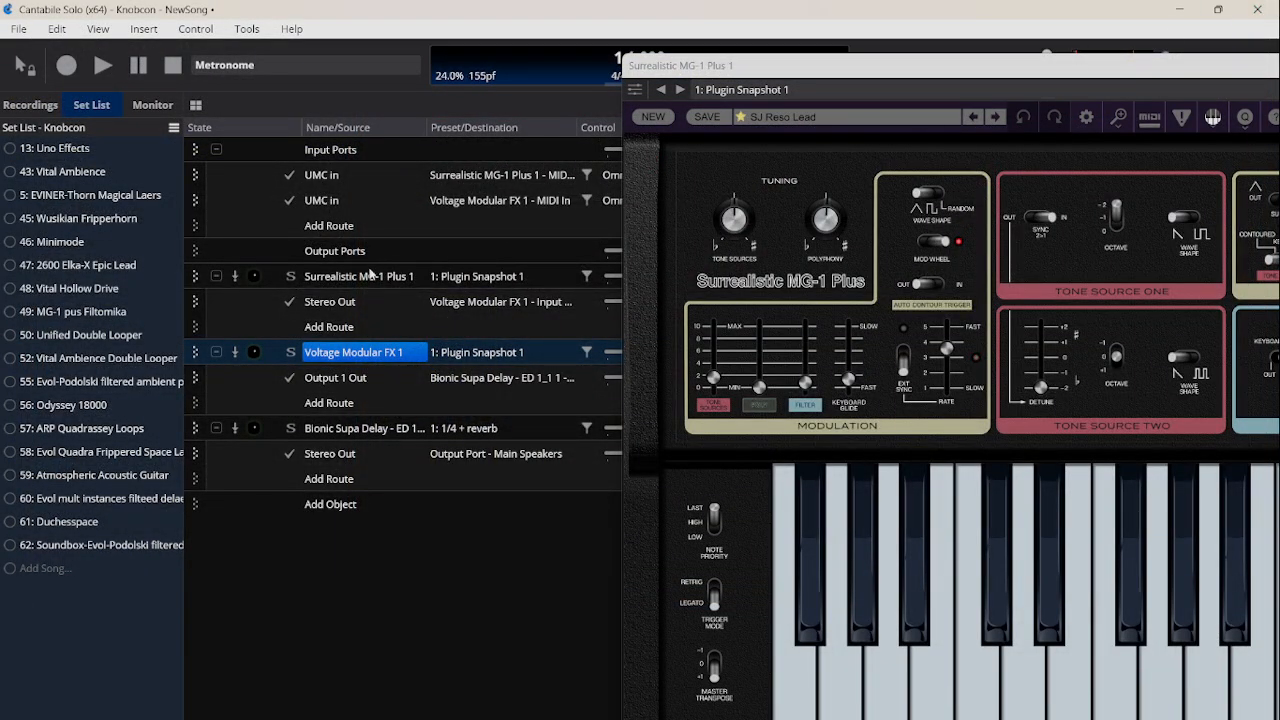
Replace the Surrealistic MG-1 Plus plugin with EVOL in the routing list.
right_click(366, 277)
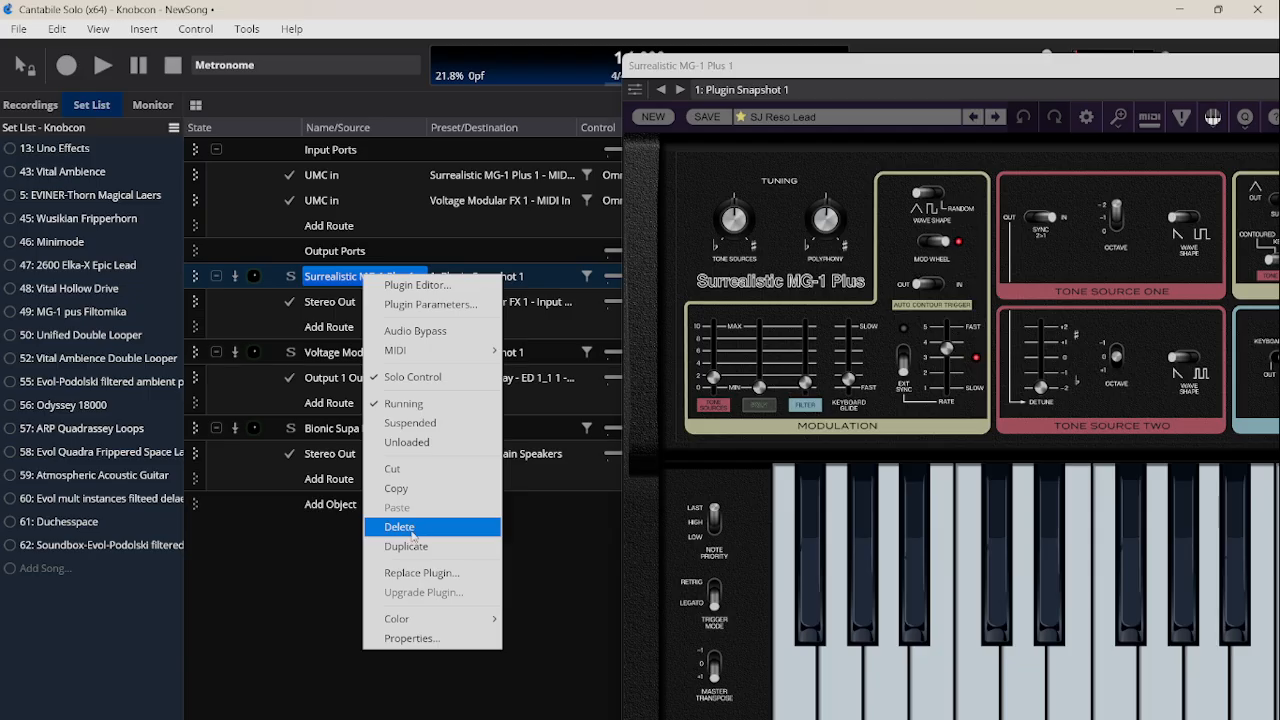
click(420, 577)
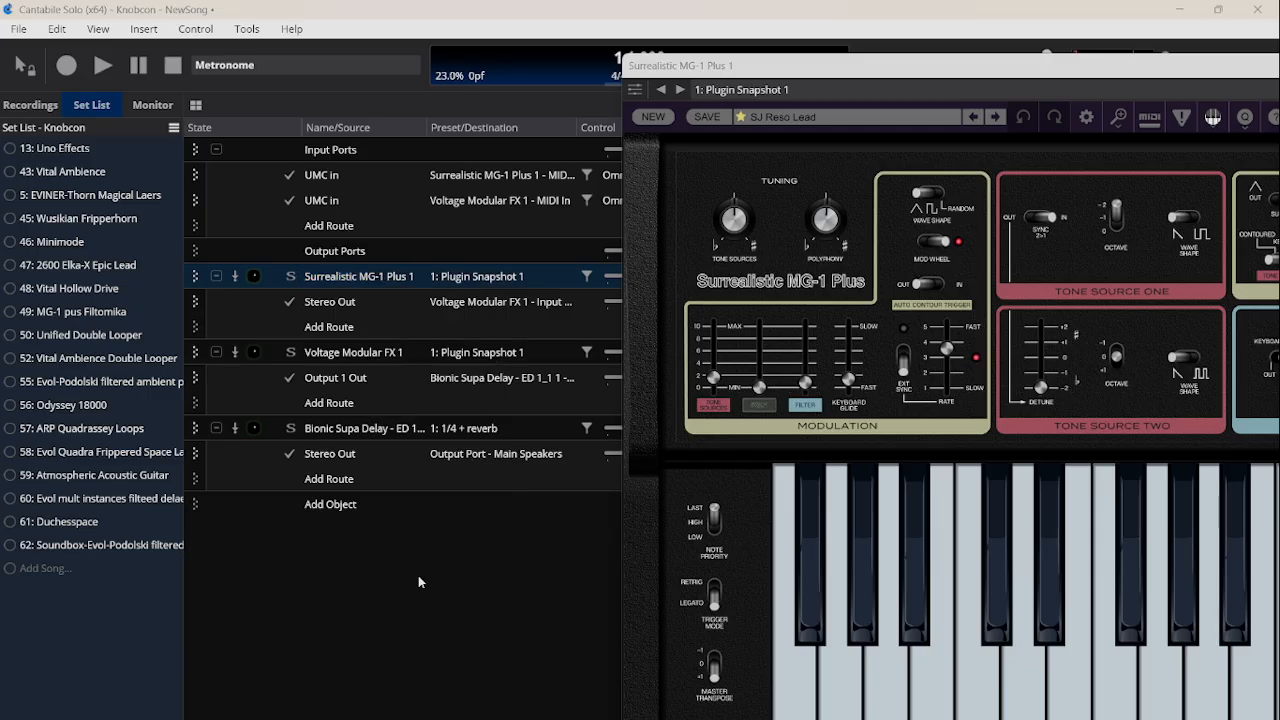
click(197, 338)
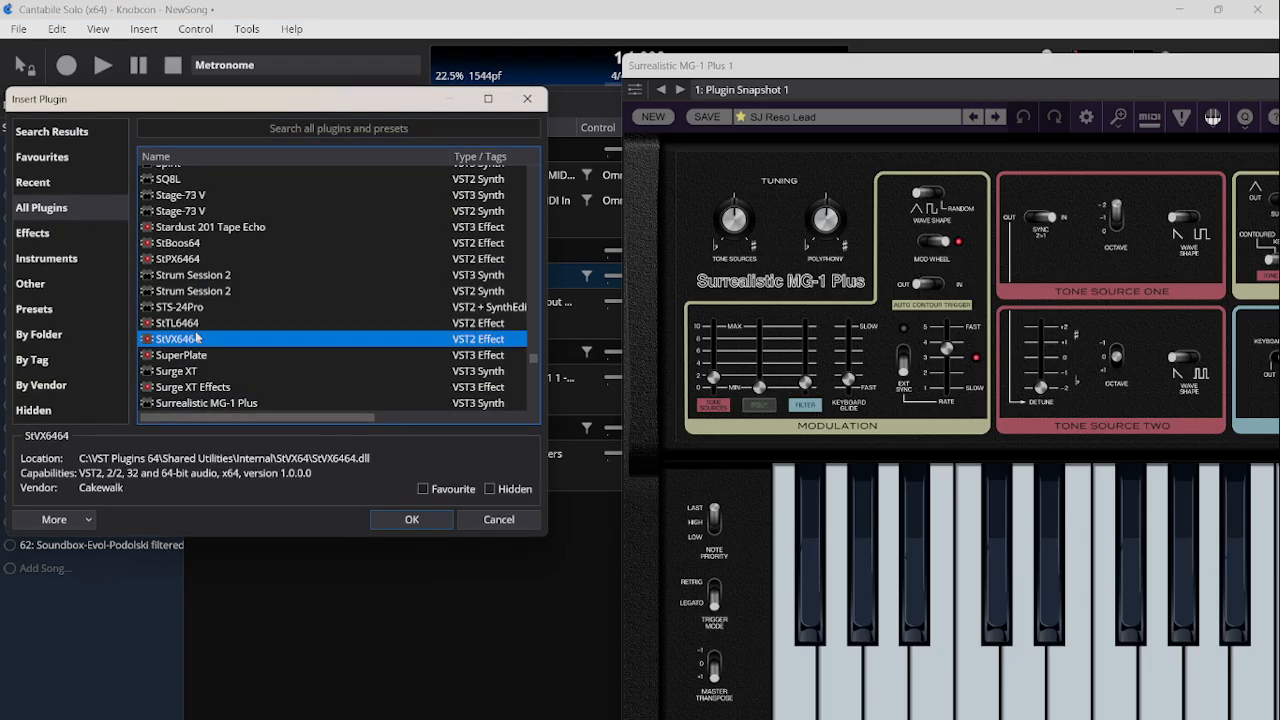
key(e)
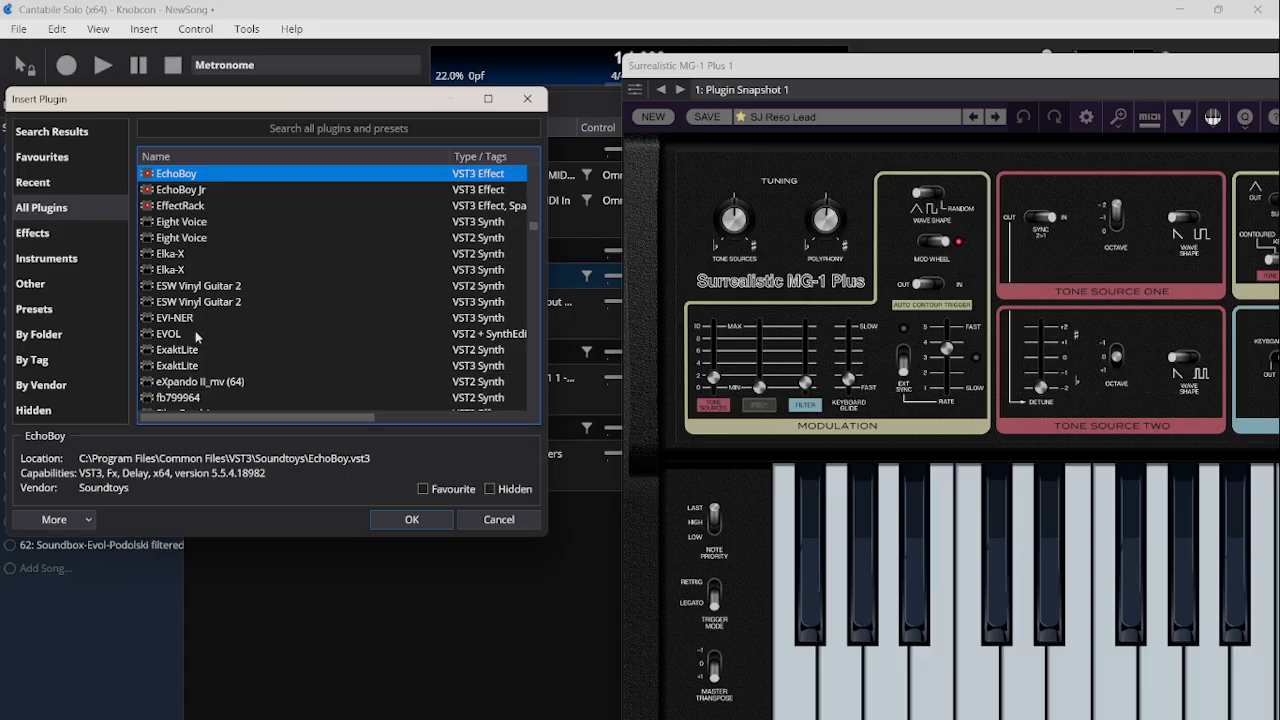
scroll(190, 326, down, 1)
click(175, 304)
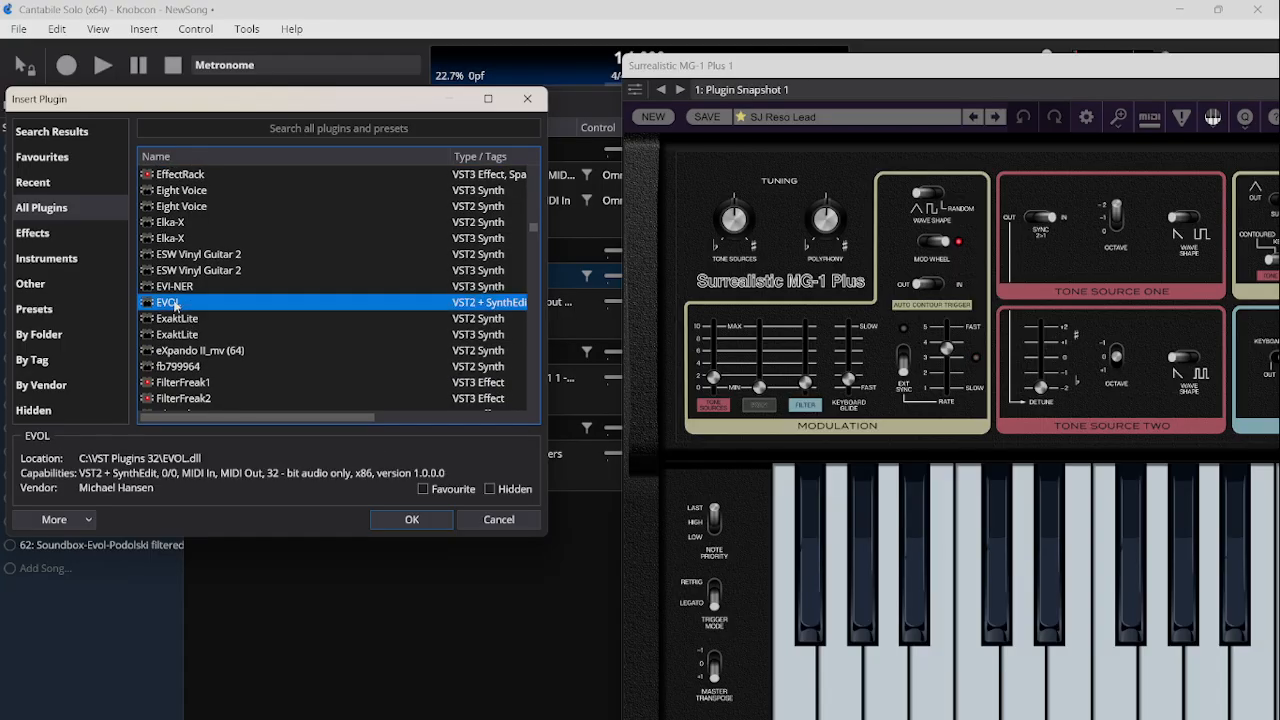
double_click(175, 304)
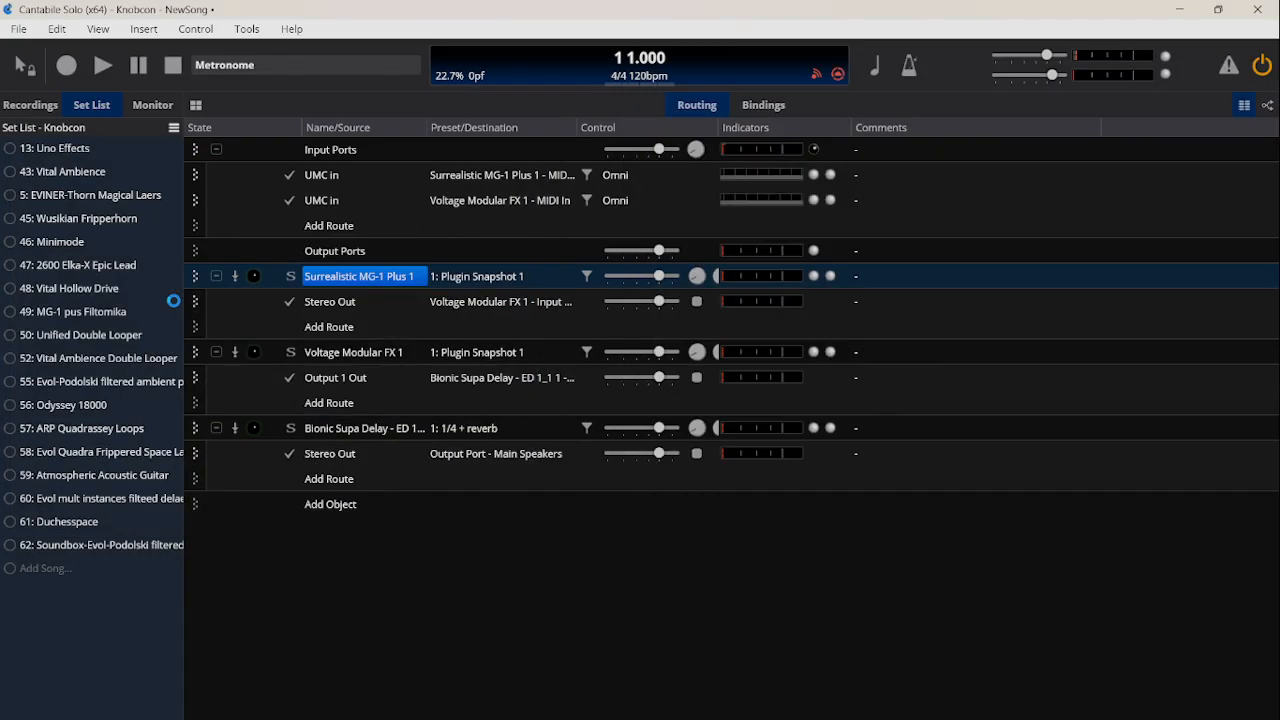
Bypass Voltage Modular FX 1's audio, then load preset 5: Soft Lead for EVOL 1 and open its editor.
click(236, 354)
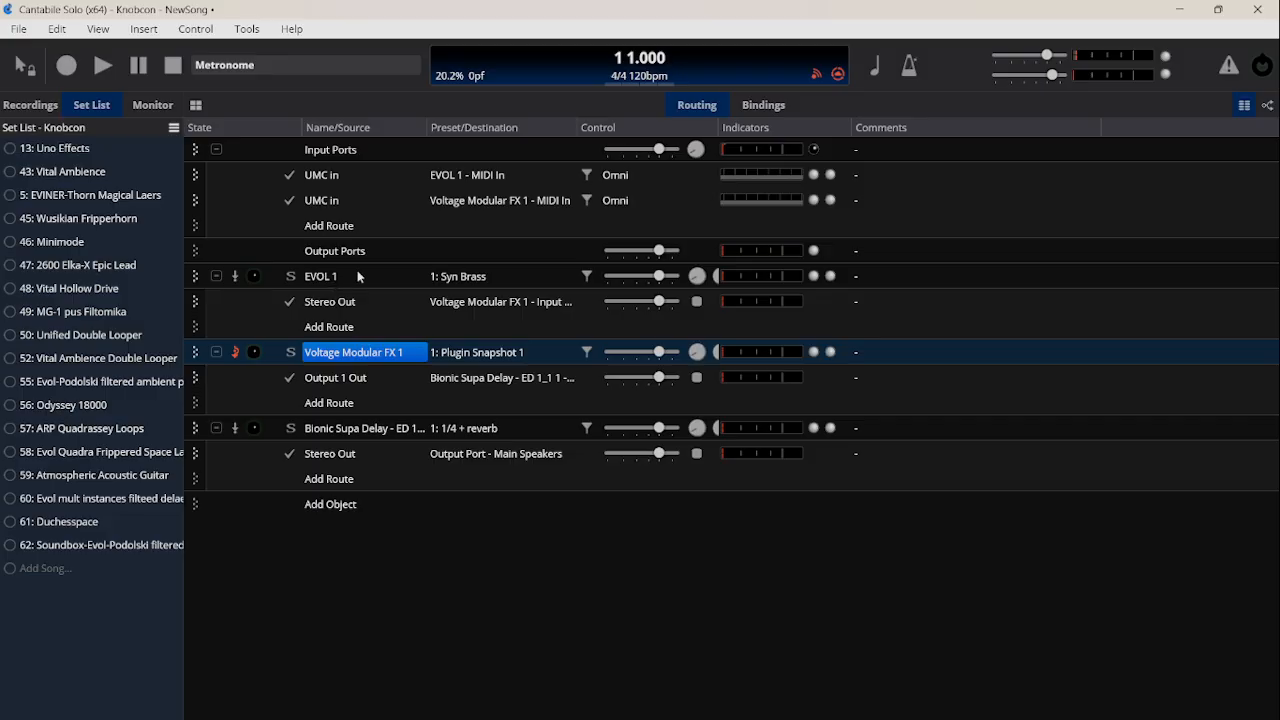
click(463, 278)
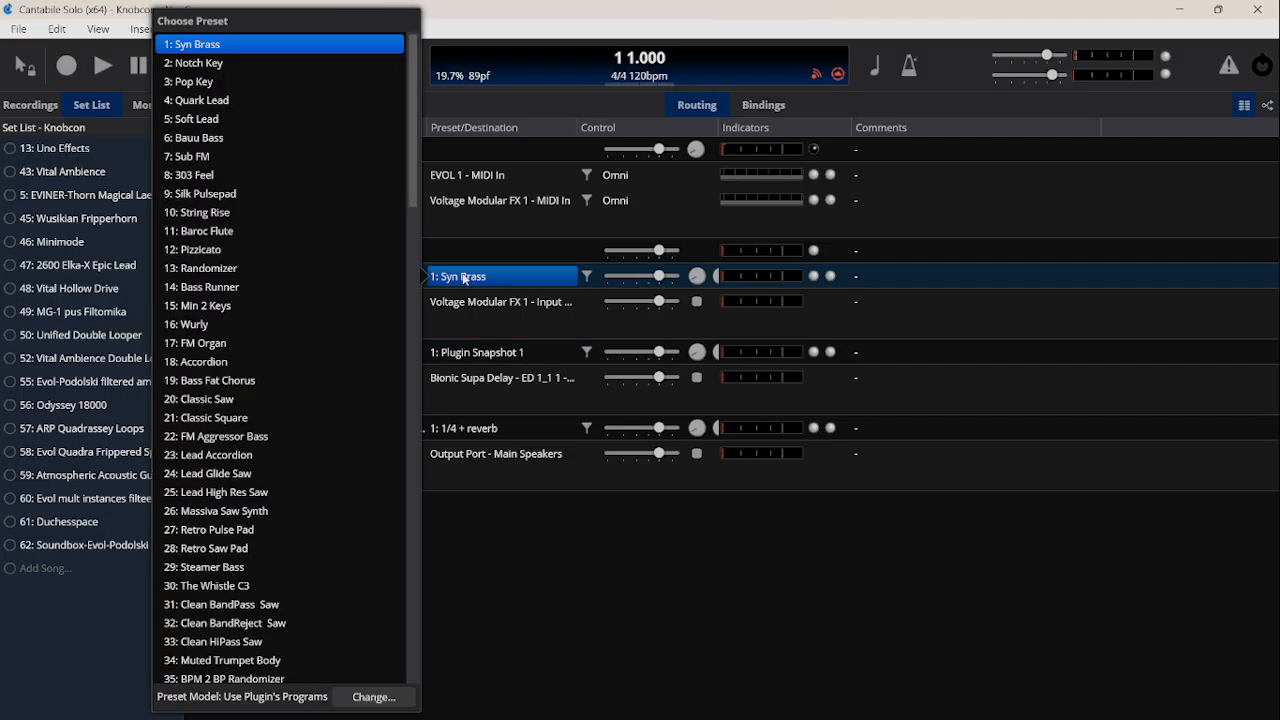
click(221, 118)
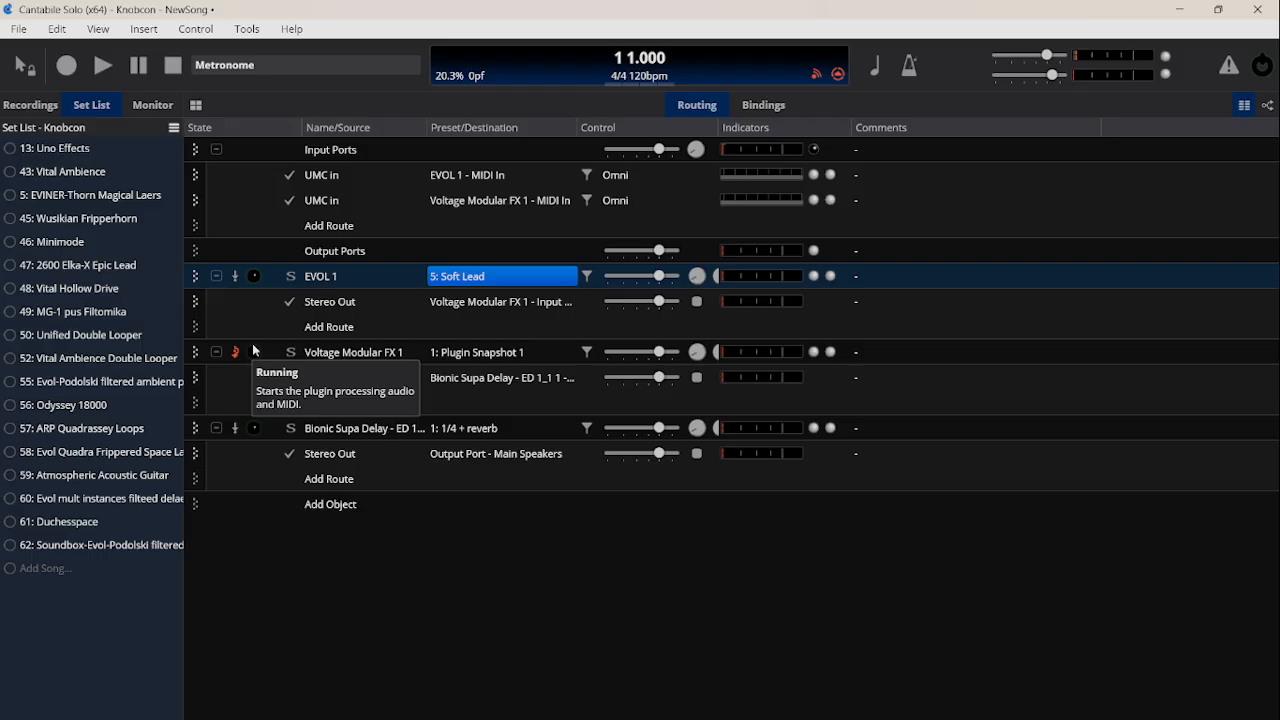
double_click(318, 277)
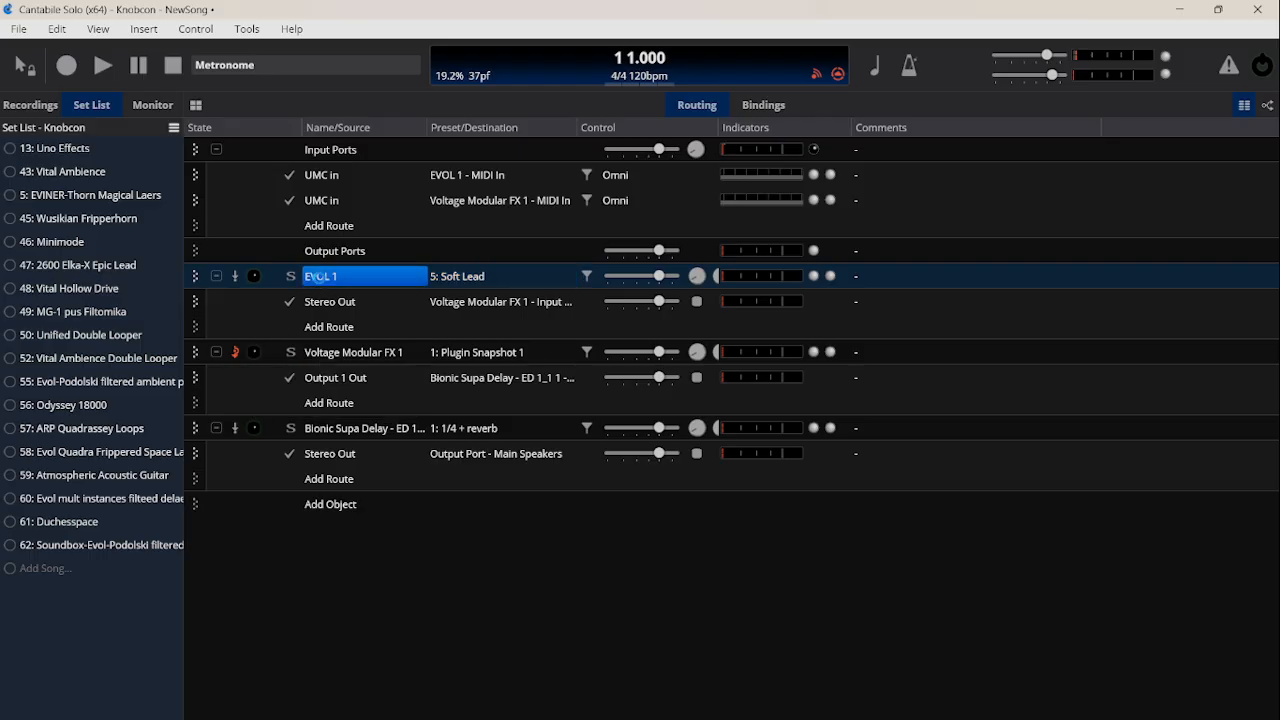
double_click(318, 277)
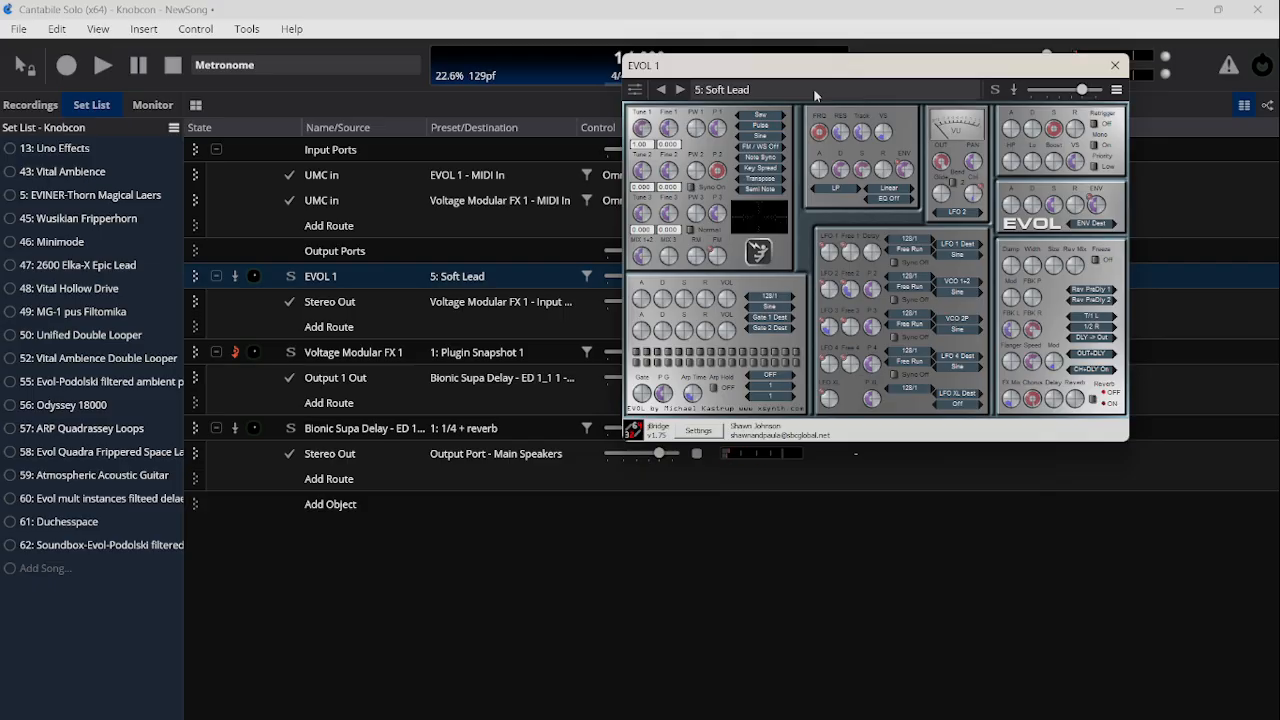
Take Voltage Modular FX 1 out of bypass, and in its editor hide the library, raise the filter Resonance, and close the editor.
click(240, 358)
double_click(360, 352)
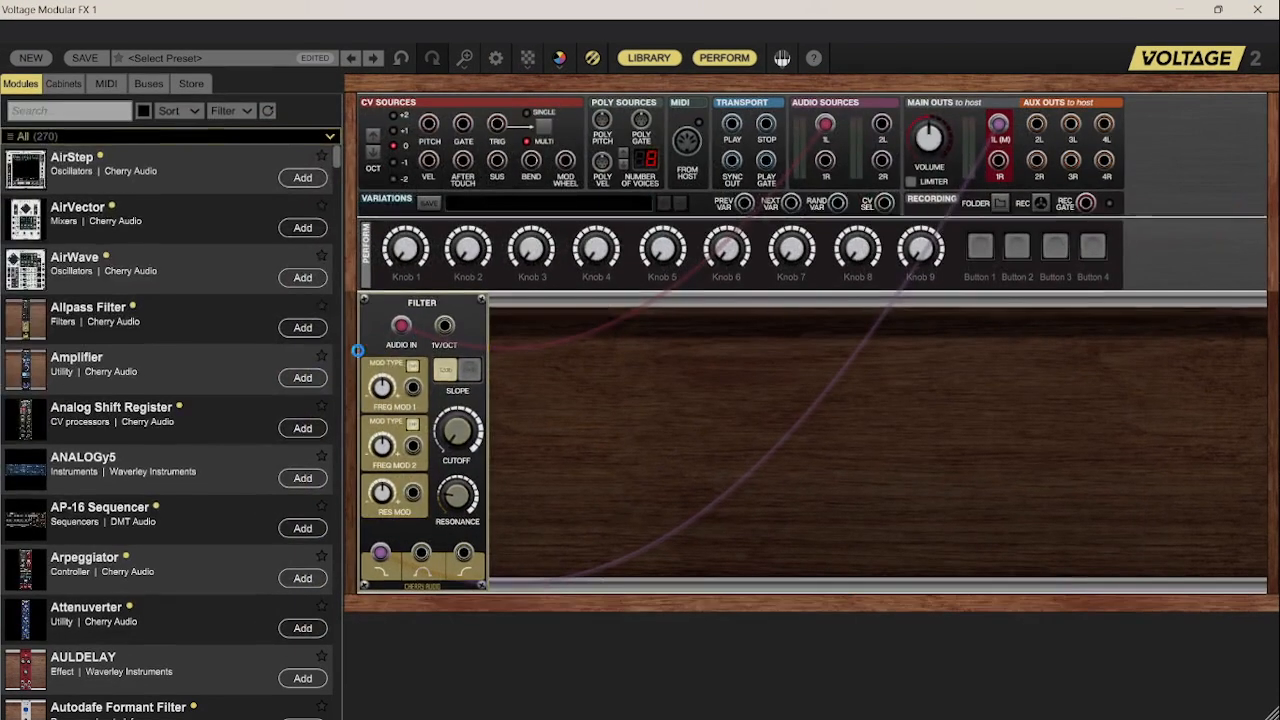
click(649, 57)
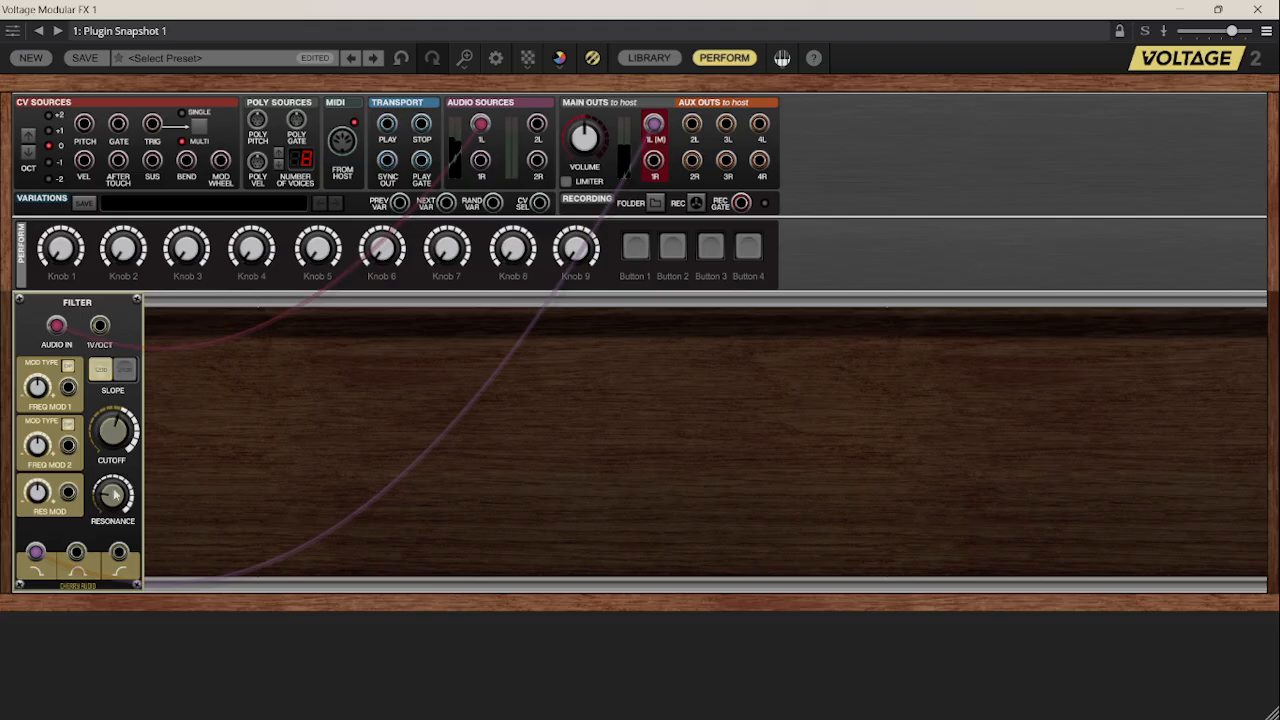
scroll(126, 458, down, 7)
scroll(126, 458, up, 5)
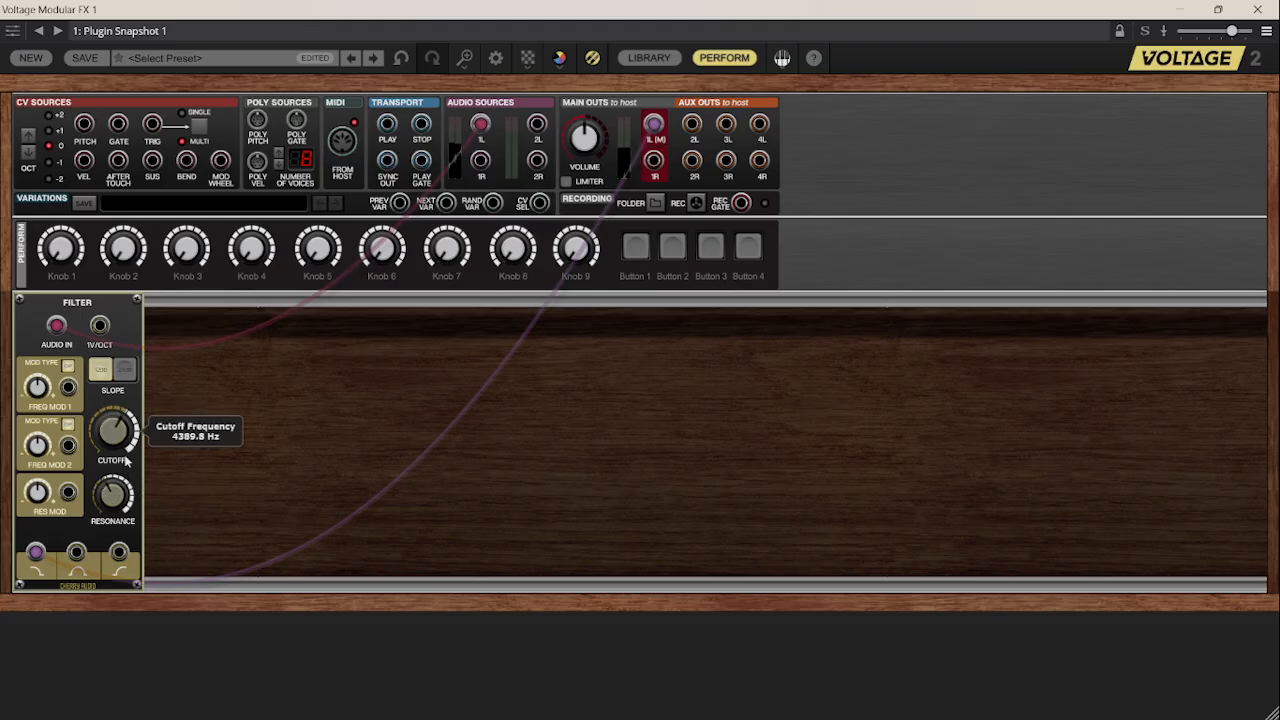
scroll(126, 458, down, 8)
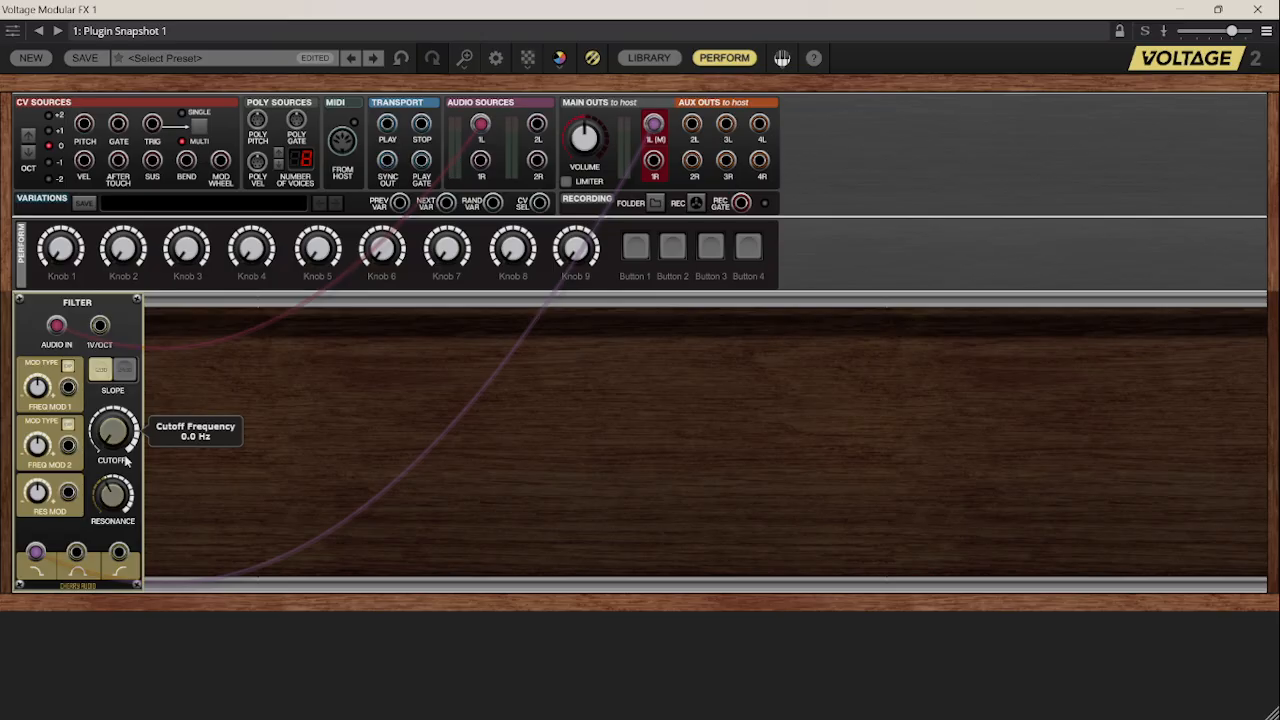
click(1258, 10)
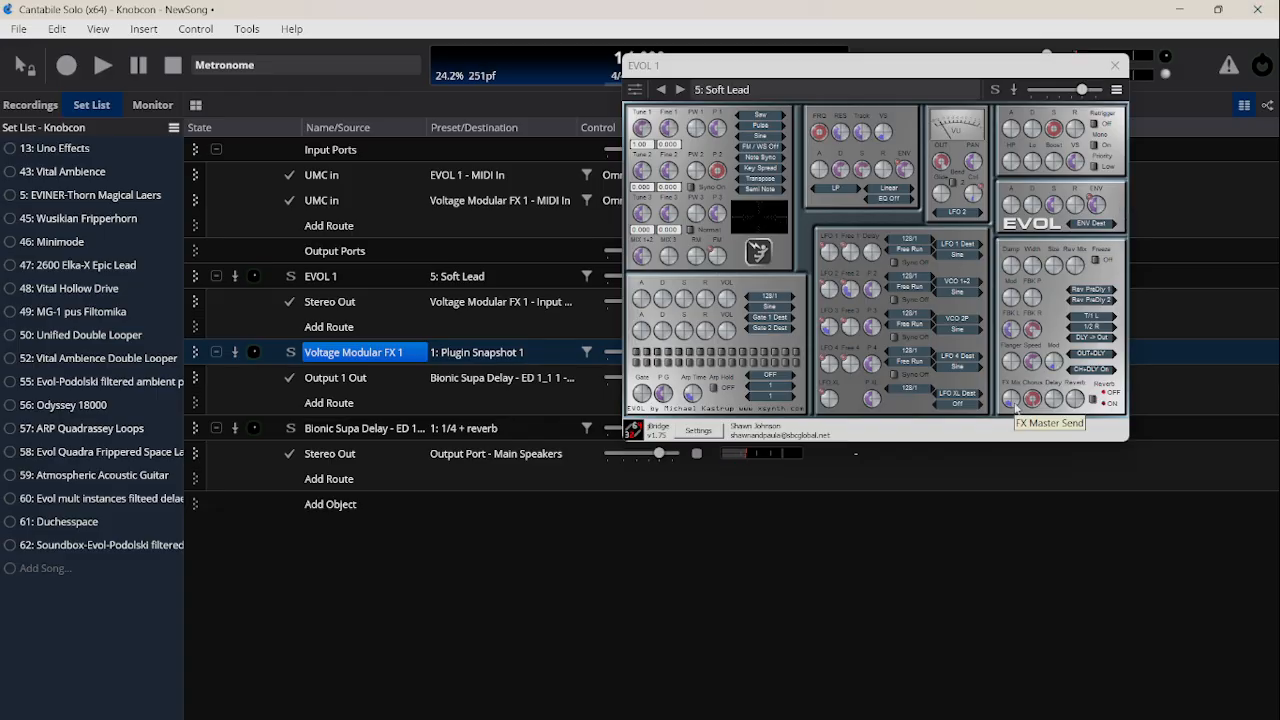
Adjust the FX Master Send knob in EVOL's effects section.
drag(1016, 408, 1014, 387)
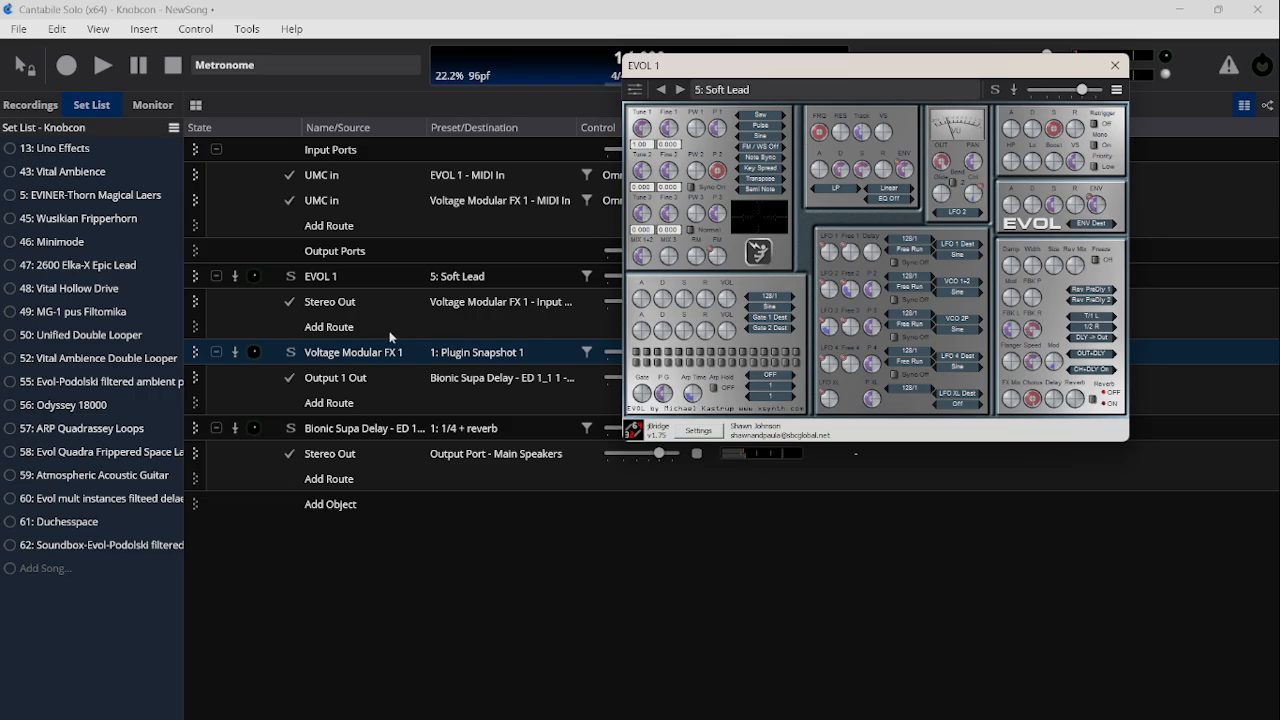
In Voltage Modular FX 1's MIDI mappings, bend the Cutoff Frequency breath curve so that it rises faster at the start.
double_click(359, 352)
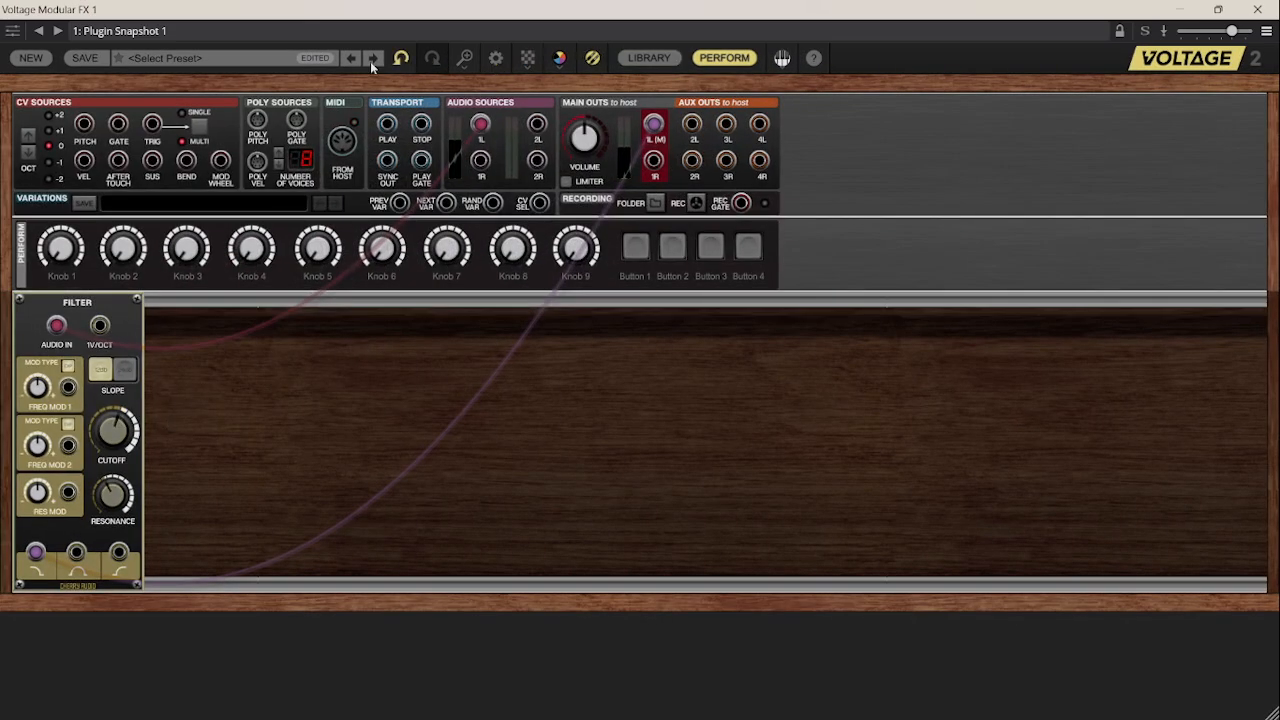
click(628, 60)
click(106, 83)
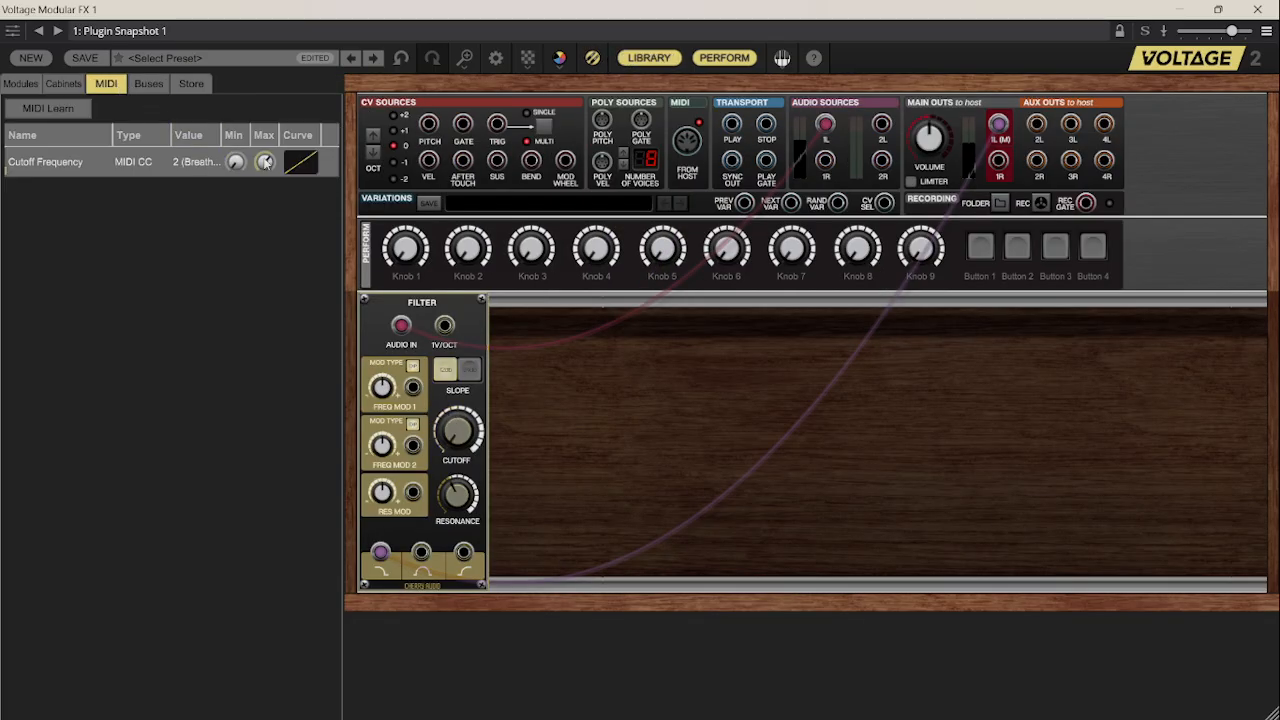
mouse_move(271, 141)
drag(285, 152, 276, 103)
Raise the filter module's Resonance slightly and close the Voltage Modular FX 1 editor.
mouse_move(457, 502)
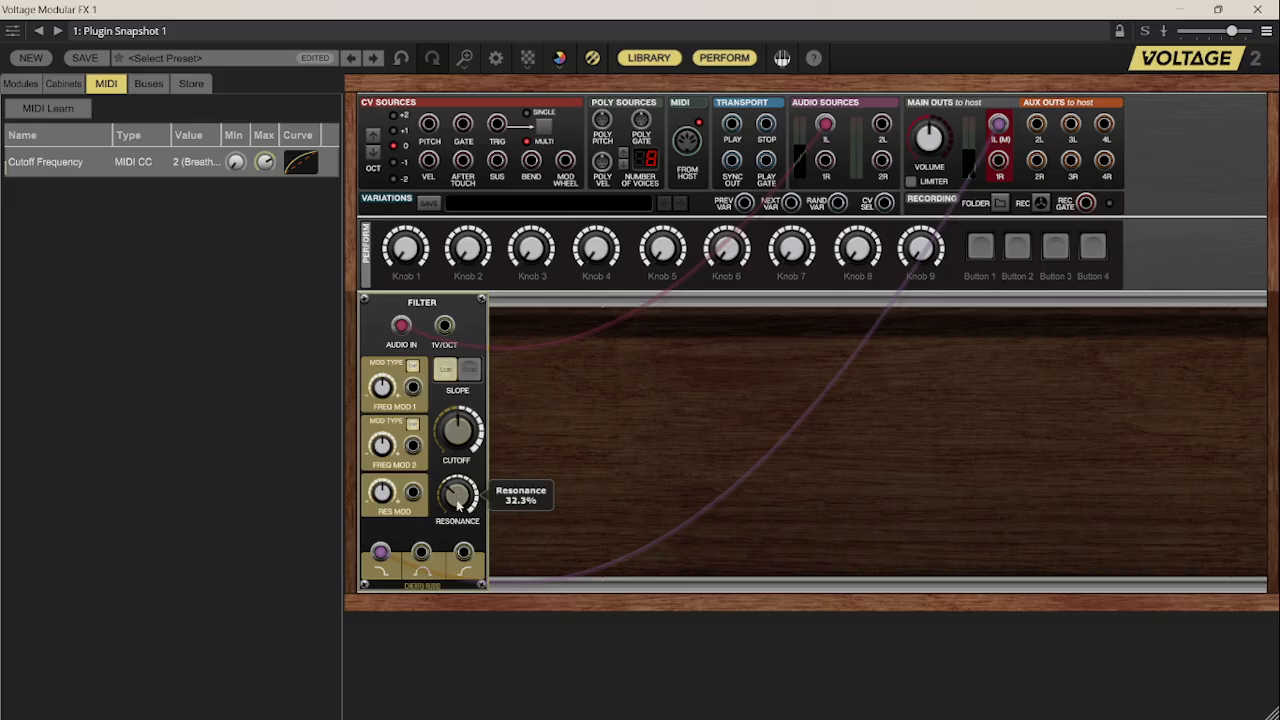
scroll(460, 495, up, 1)
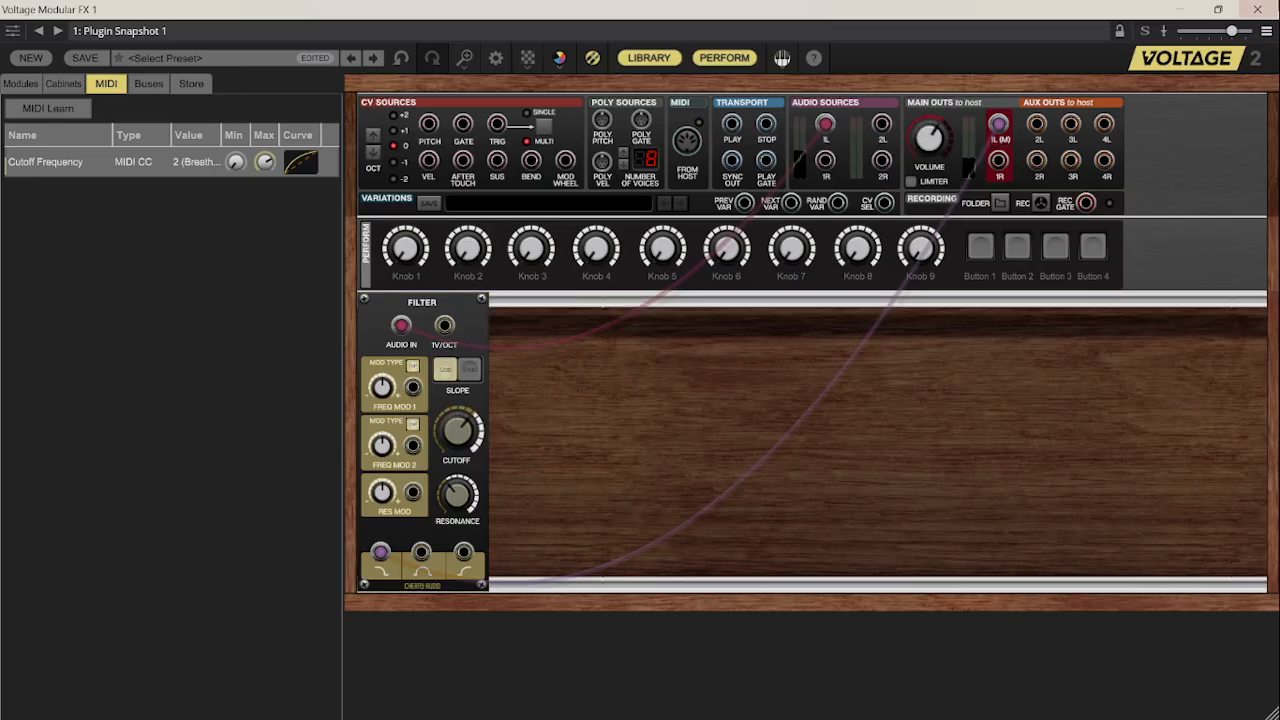
click(1260, 9)
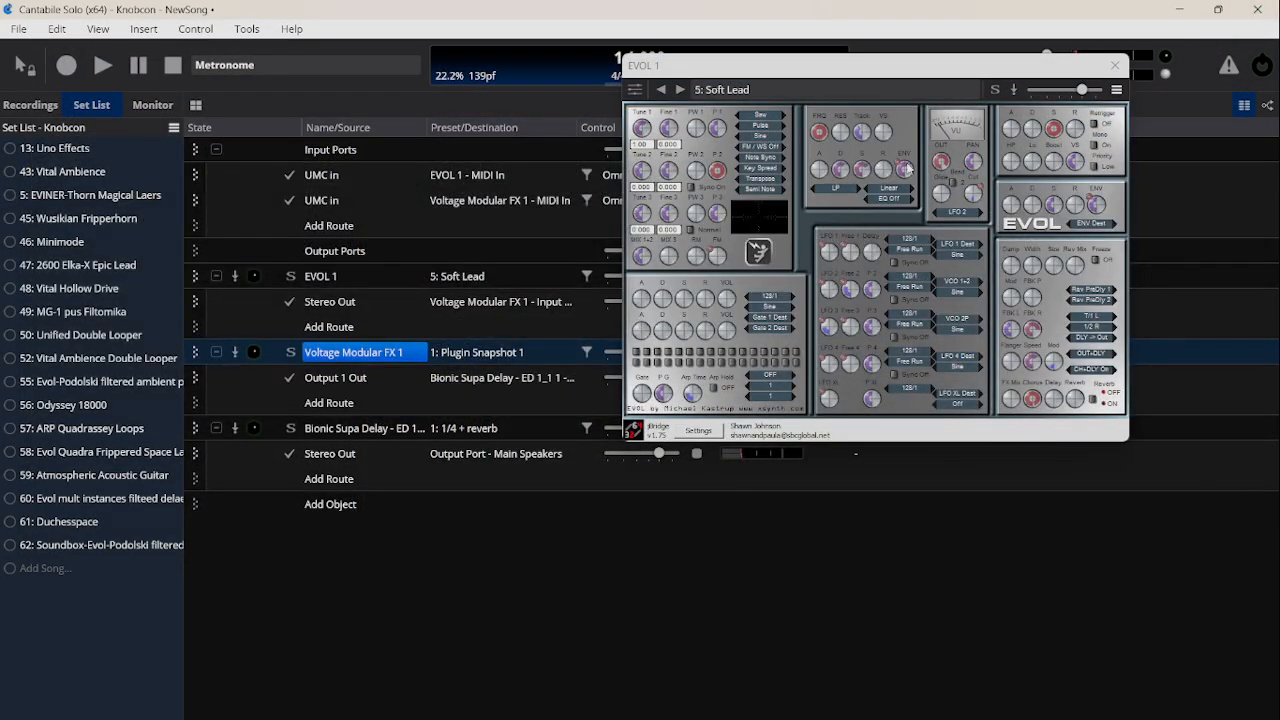
Open the Bionic Supa Delay editor and raise the Tape Delay section's Direct Mix and Feedback faders.
double_click(366, 428)
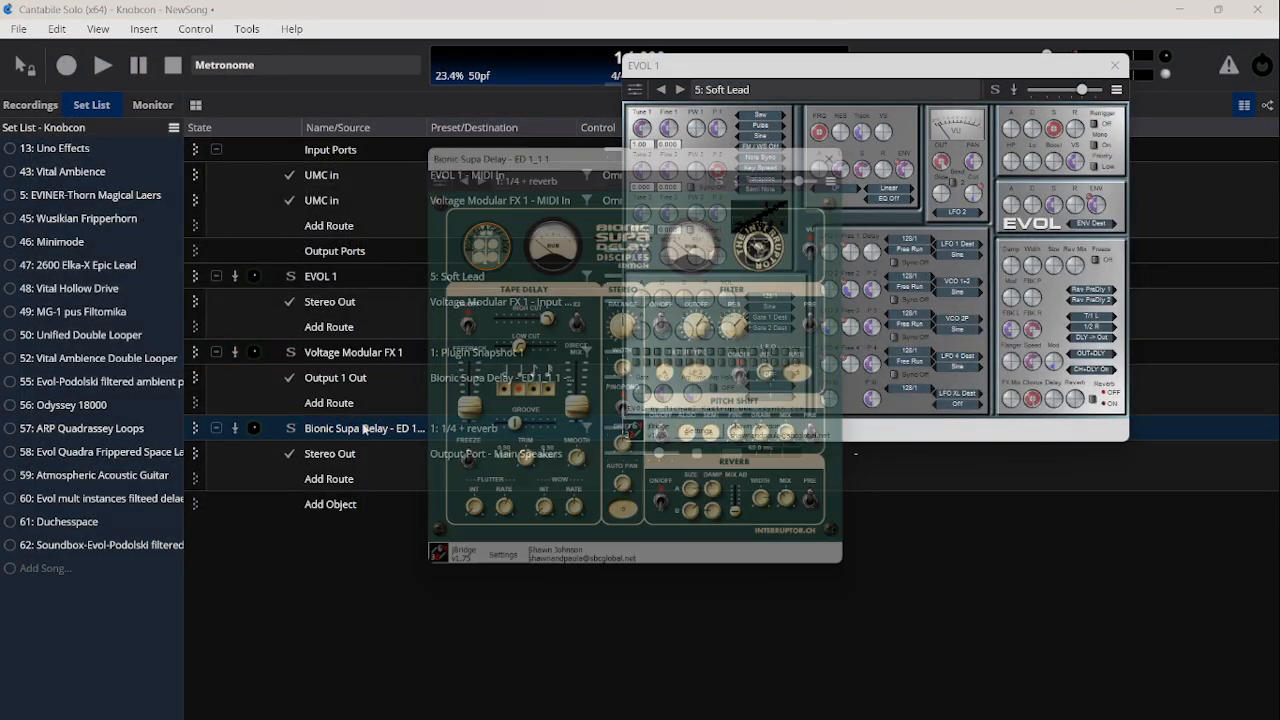
drag(570, 419, 572, 404)
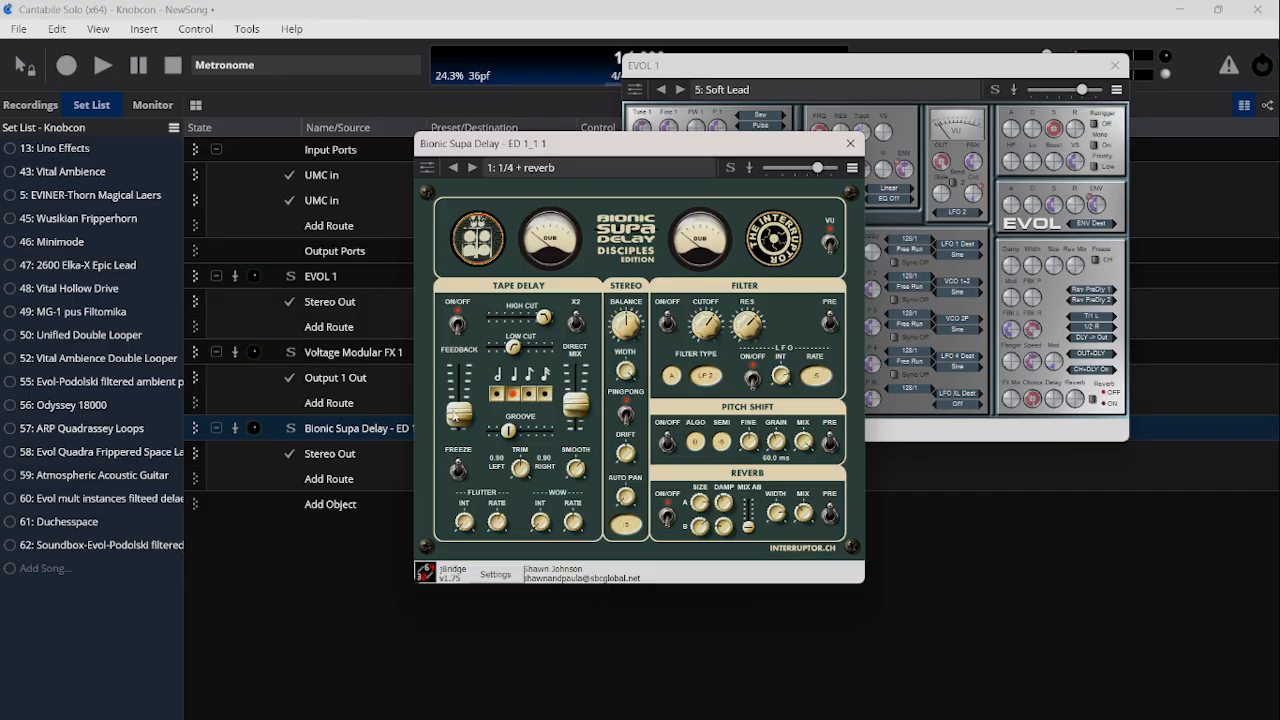
drag(460, 400, 462, 386)
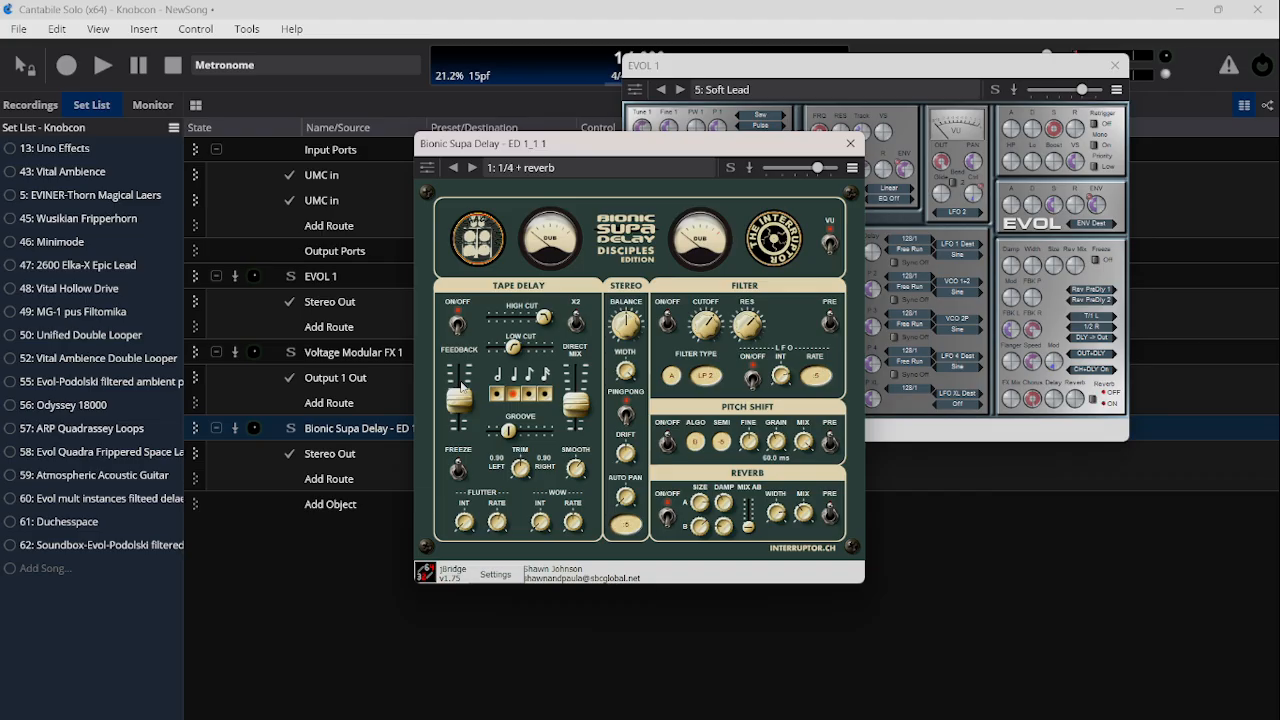
Switch to the OBS window.
key(alt+Tab)
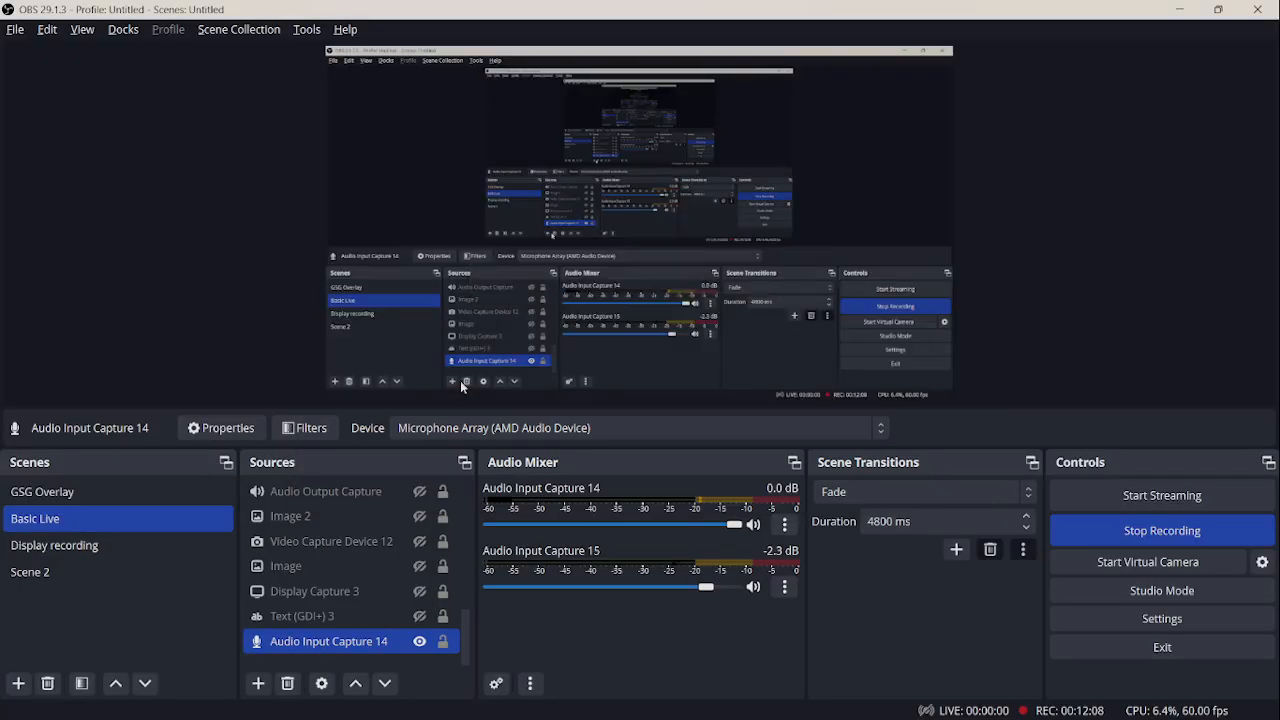